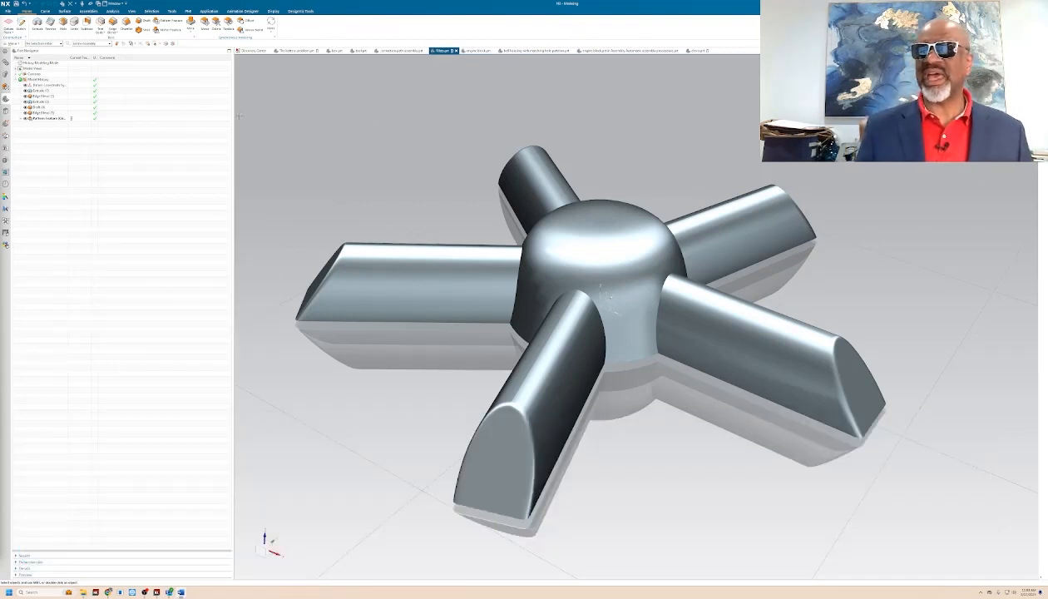
pyautogui.moveTo(337, 129); pyautogui.dragTo(360, 130, button='middle')
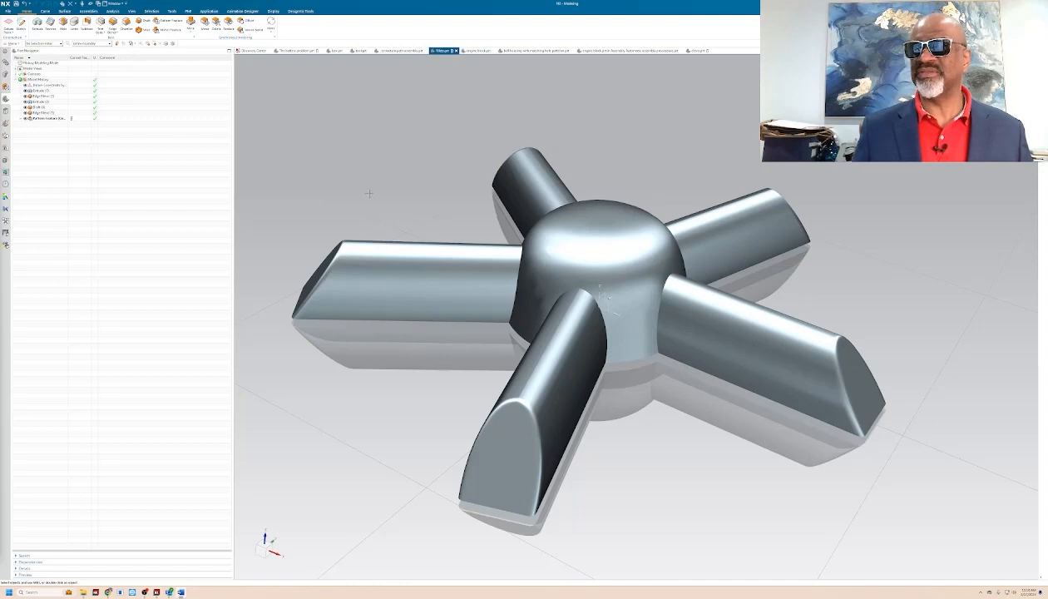
pyautogui.moveTo(368, 194)
pyautogui.mouseDown(button='middle')
pyautogui.moveTo(382, 179)
pyautogui.moveTo(362, 186)
pyautogui.mouseUp(button='middle')
pyautogui.scroll(1, 346, 188)
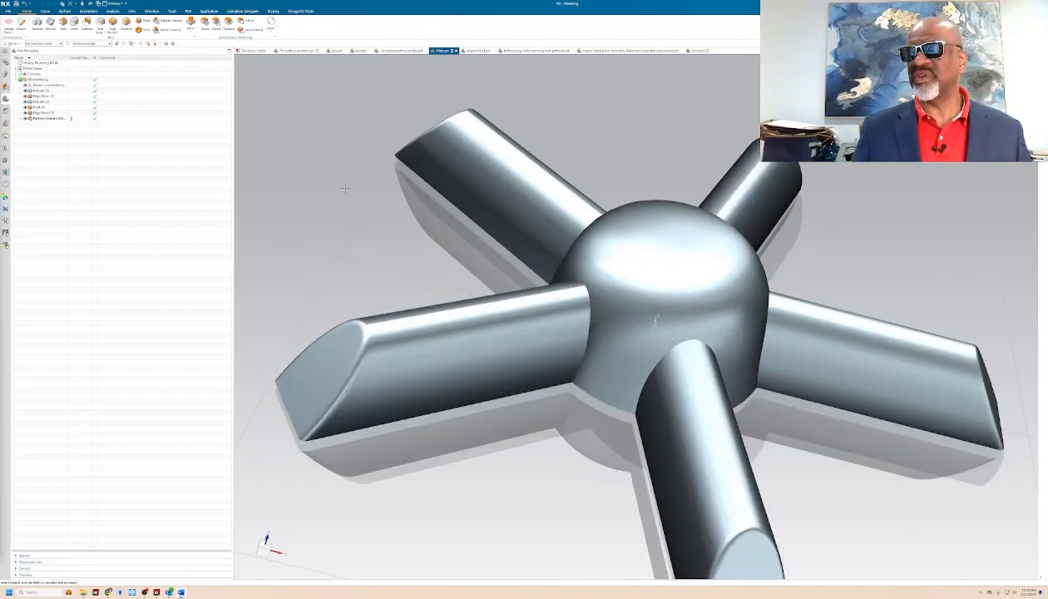
pyautogui.scroll(-2, 345, 190)
pyautogui.moveTo(348, 195); pyautogui.dragTo(333, 191, button='middle')
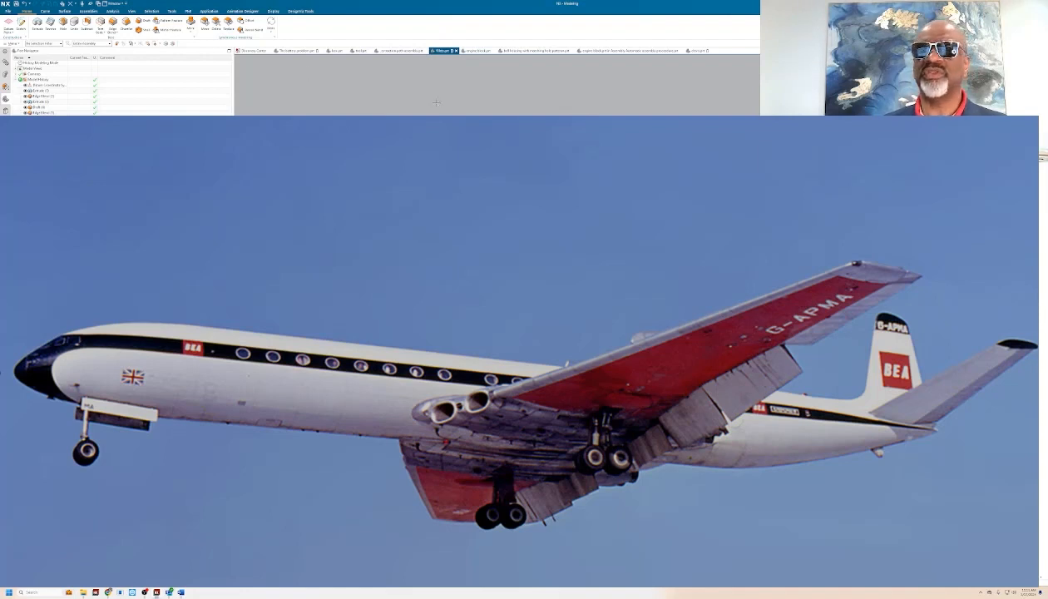
# - Resize the floating modeling window to nearly fill the desktop and clear the Word window from in front of it
pyautogui.moveTo(488, 6); pyautogui.dragTo(499, 166)
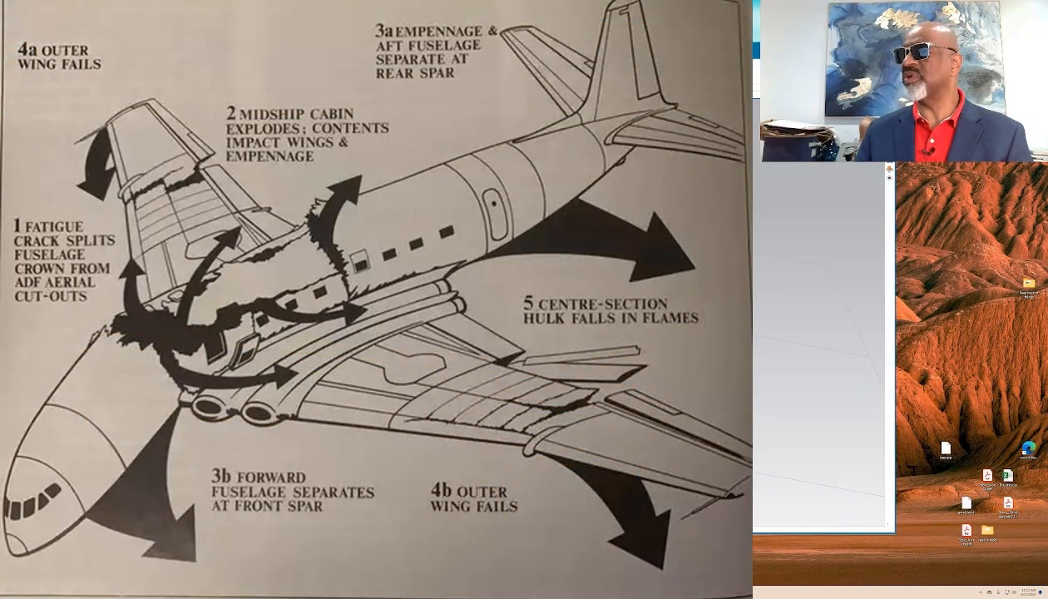
pyautogui.press('super+Up')
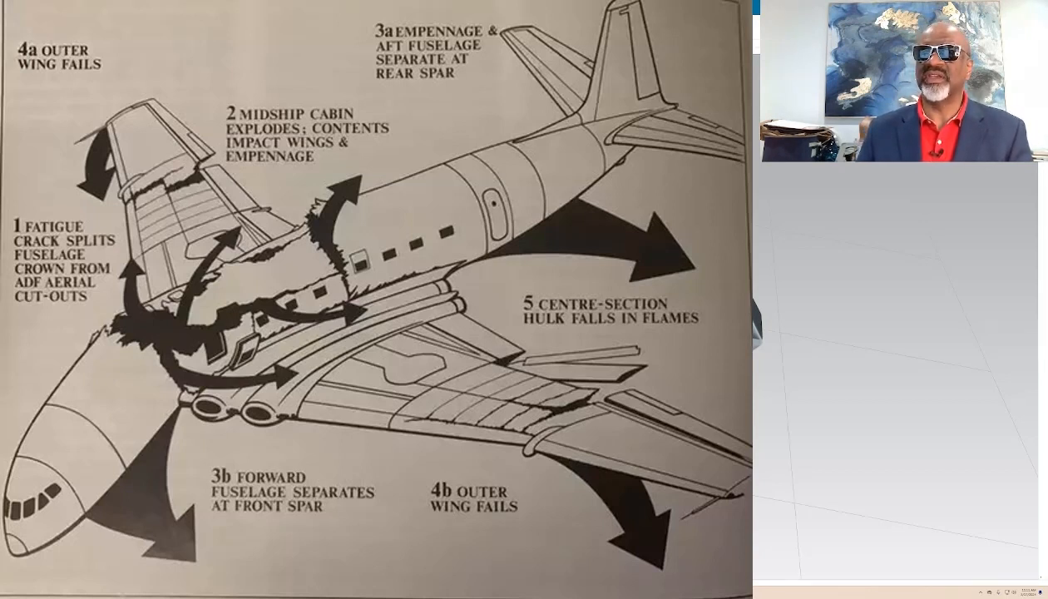
pyautogui.moveTo(533, 7)
pyautogui.mouseDown()
pyautogui.moveTo(541, 27)
pyautogui.moveTo(525, 8)
pyautogui.mouseUp()
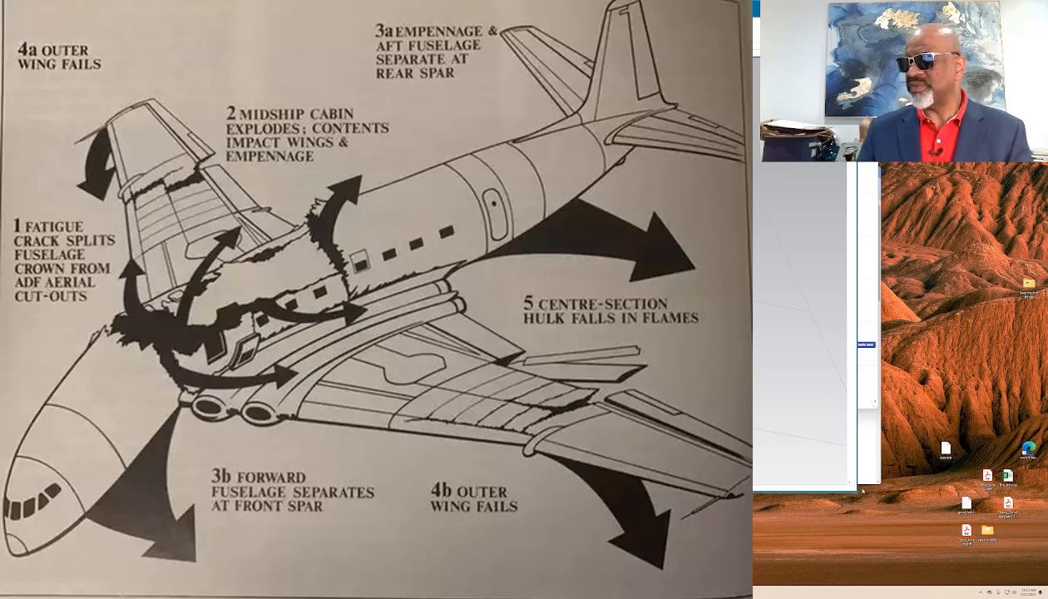
pyautogui.moveTo(856, 491); pyautogui.dragTo(1026, 561)
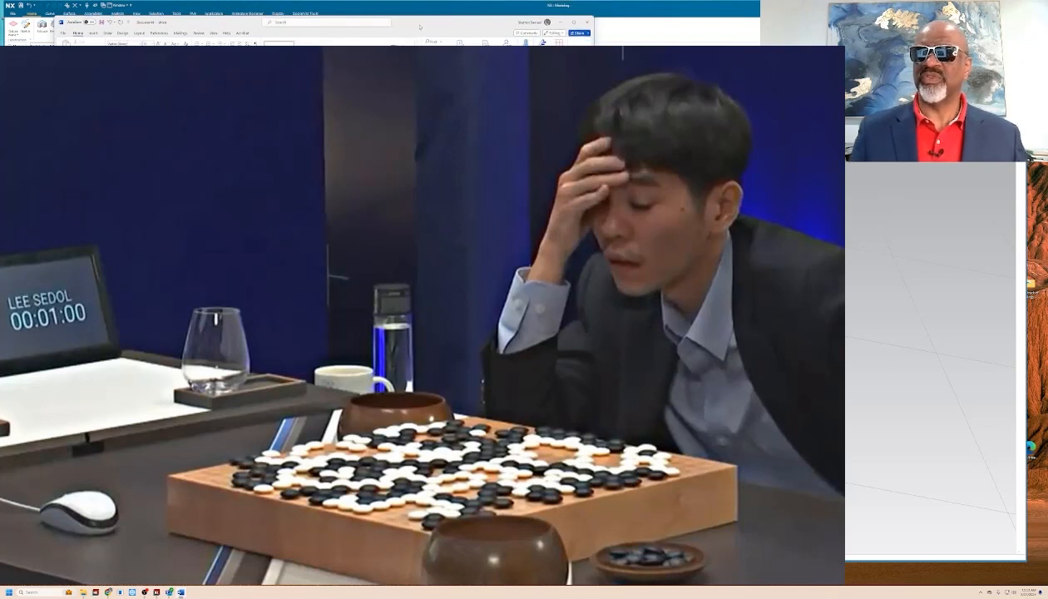
pyautogui.moveTo(421, 27); pyautogui.dragTo(424, 20)
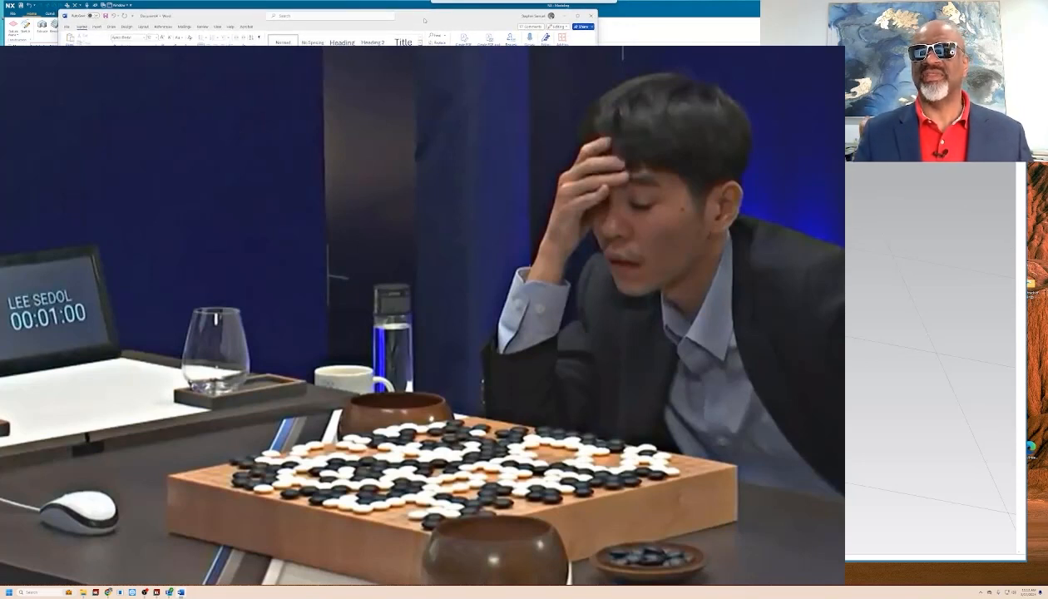
pyautogui.moveTo(424, 21); pyautogui.dragTo(417, 250)
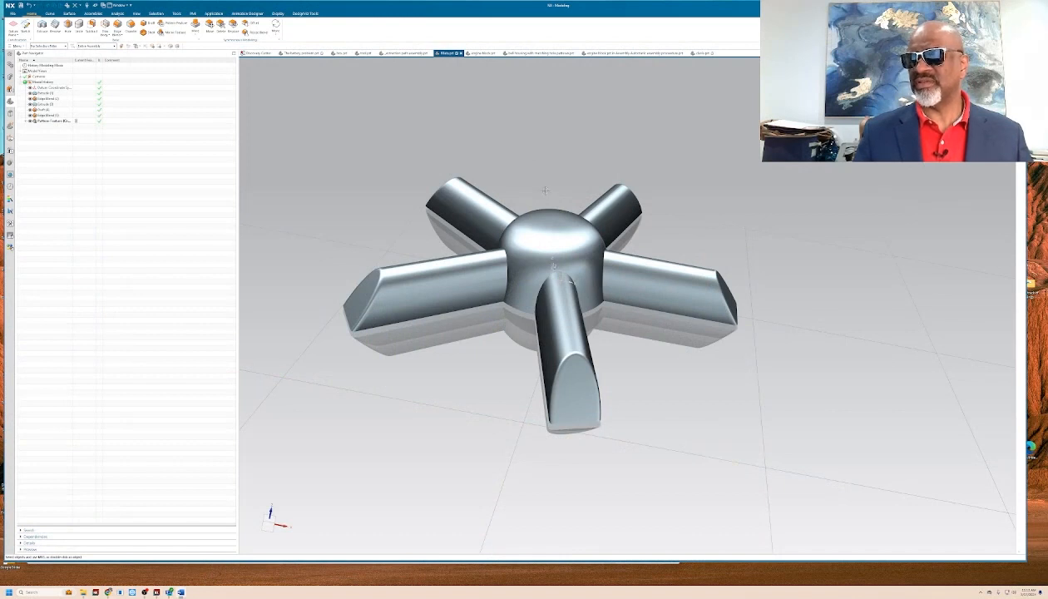
# - Chamfer the edges where all five arms meet the central hub, using a symmetric cross section and an increased distance
pyautogui.moveTo(545, 191); pyautogui.dragTo(554, 172, button='middle')
pyautogui.scroll(3, 558, 185)
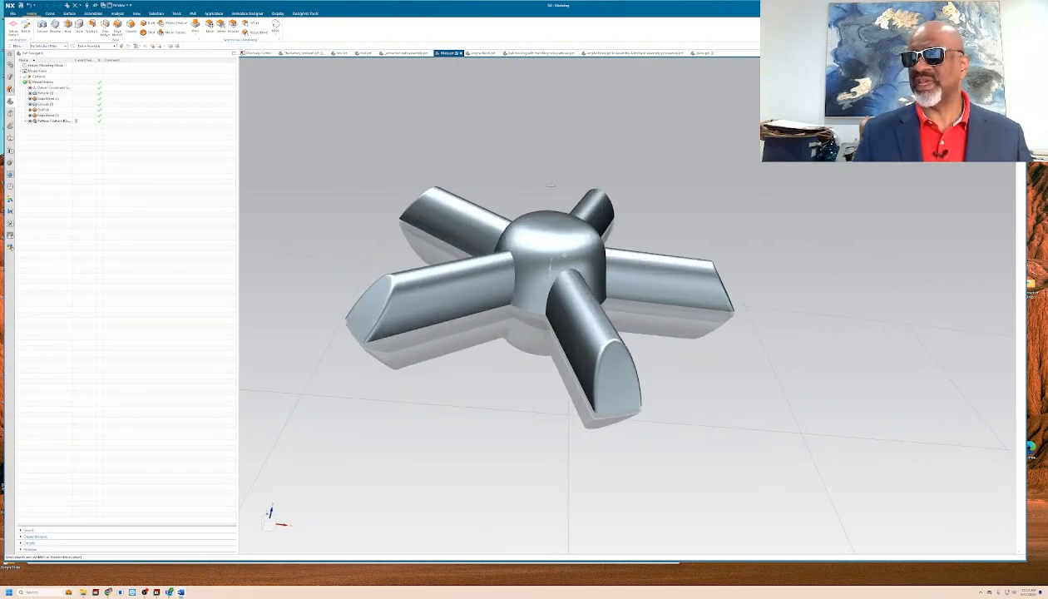
pyautogui.moveTo(533, 189); pyautogui.dragTo(530, 167, button='middle')
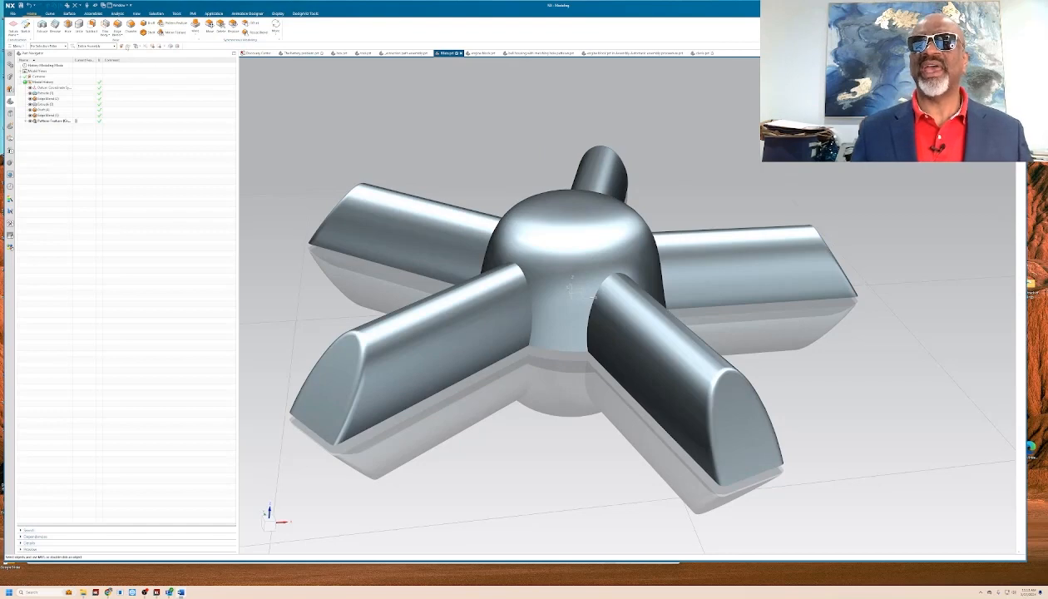
pyautogui.click(130, 25)
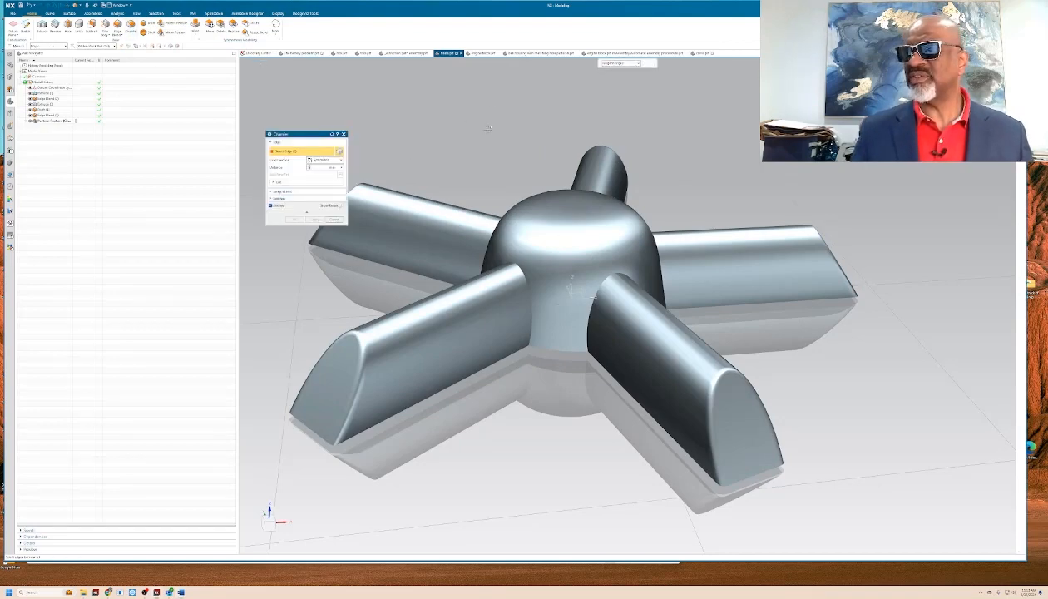
pyautogui.moveTo(488, 163)
pyautogui.mouseDown(button='middle')
pyautogui.moveTo(493, 227)
pyautogui.moveTo(497, 173)
pyautogui.mouseUp(button='middle')
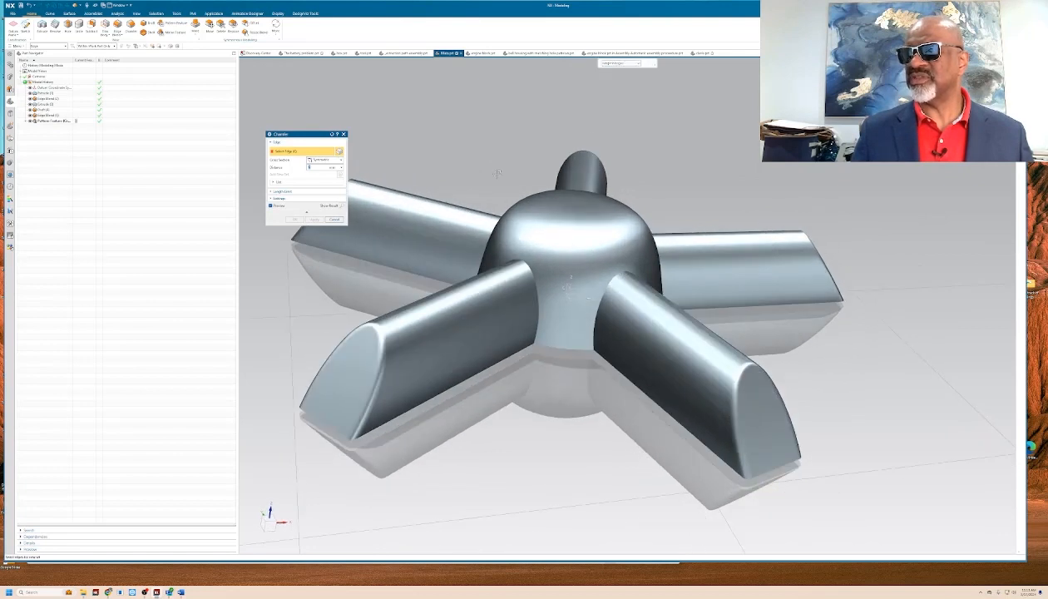
pyautogui.click(599, 291)
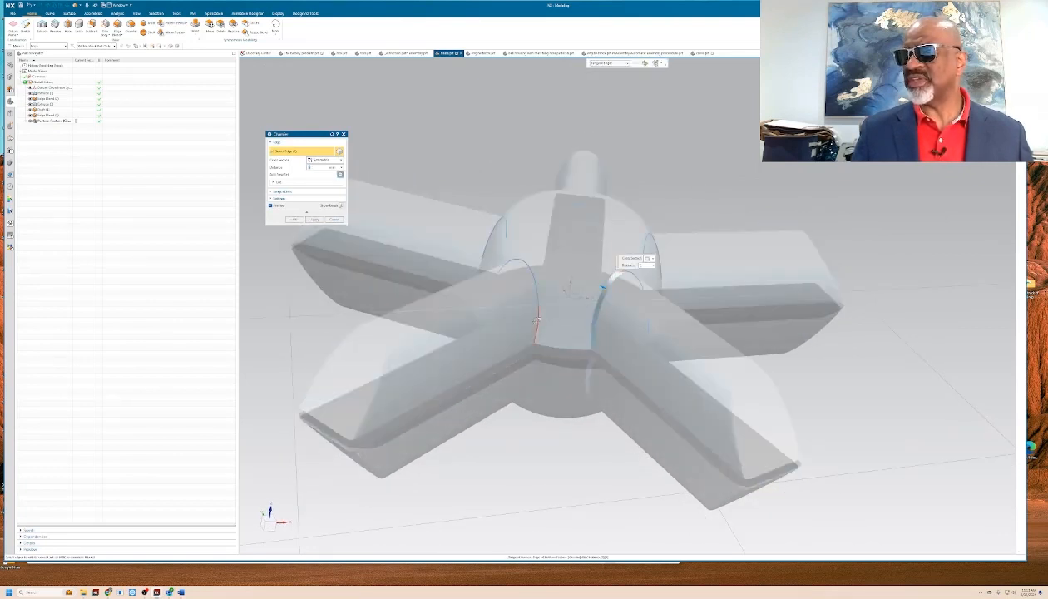
pyautogui.moveTo(684, 191)
pyautogui.mouseDown(button='middle')
pyautogui.moveTo(666, 208)
pyautogui.moveTo(686, 200)
pyautogui.moveTo(677, 192)
pyautogui.mouseUp(button='middle')
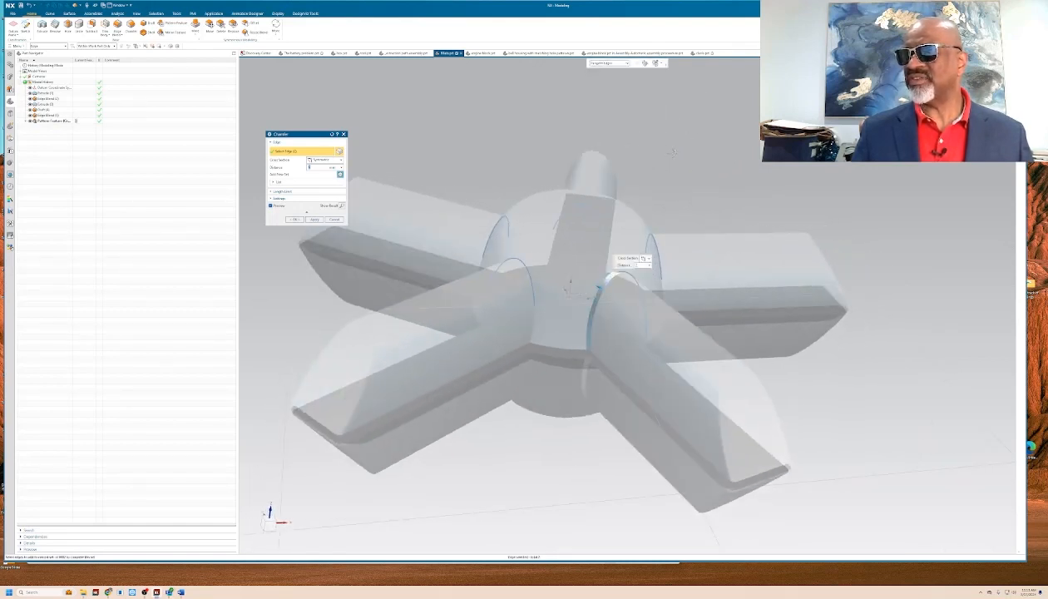
pyautogui.click(534, 314)
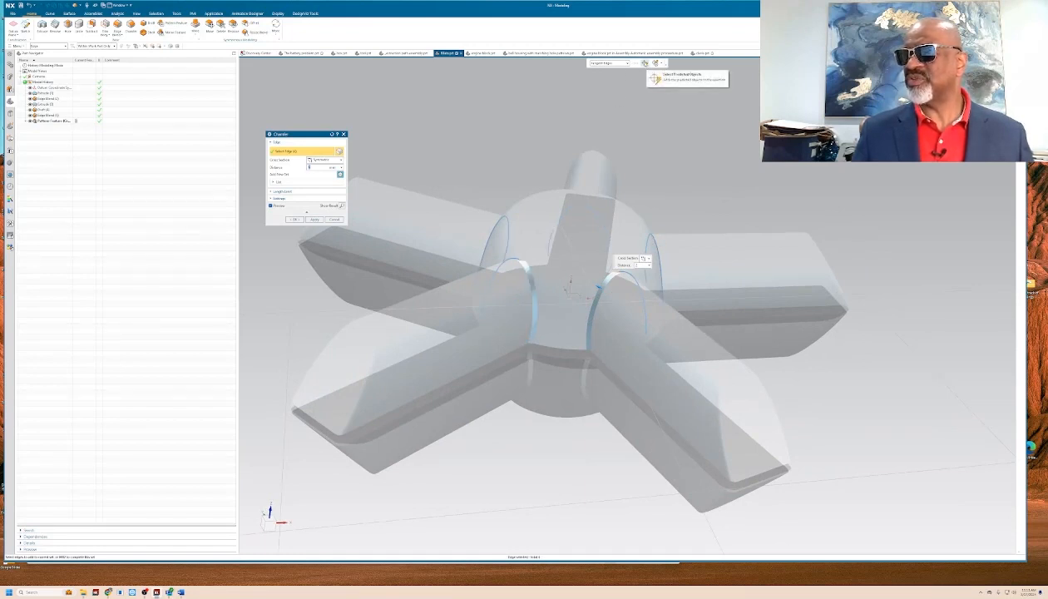
pyautogui.click(645, 63)
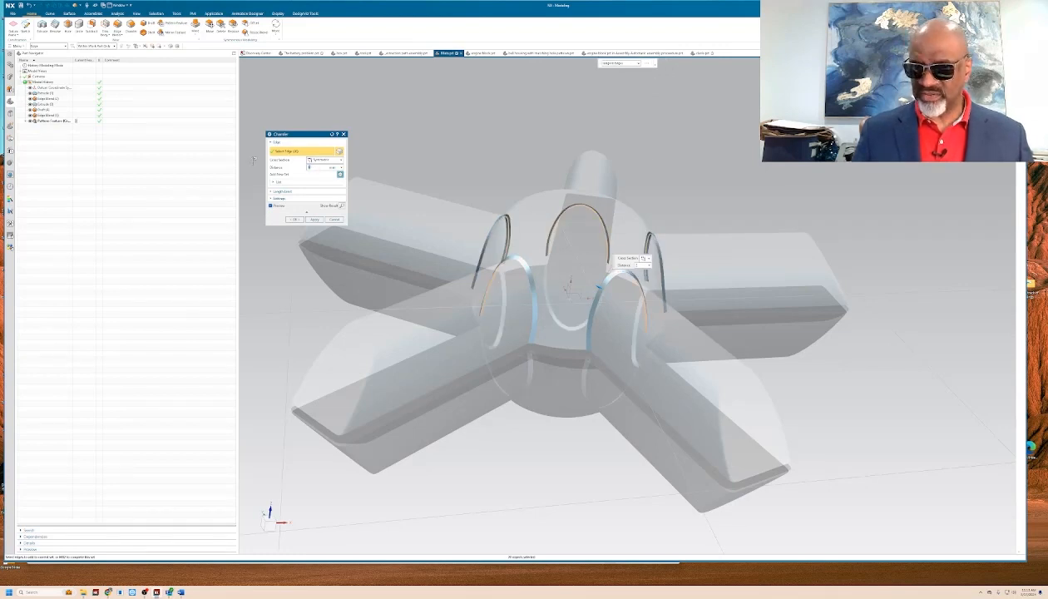
pyautogui.press('Return')
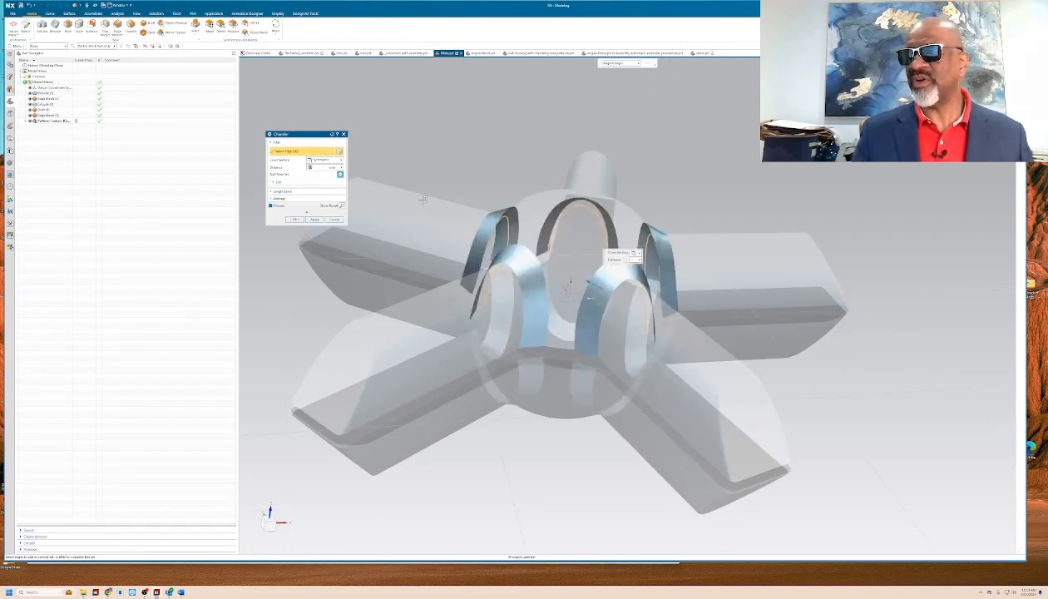
pyautogui.click(294, 220)
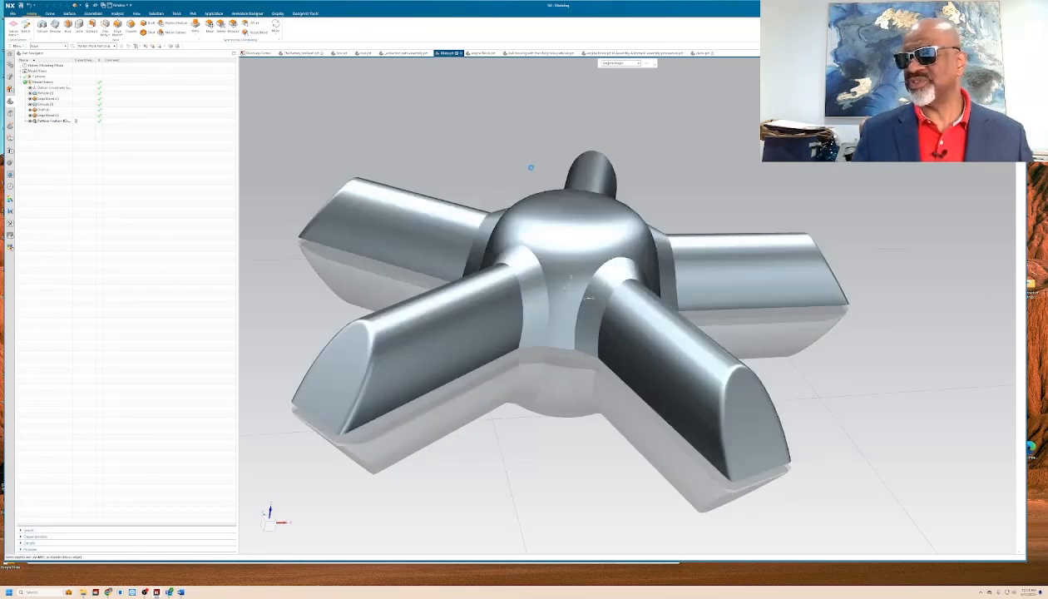
pyautogui.moveTo(725, 185)
pyautogui.mouseDown(button='middle')
pyautogui.moveTo(704, 251)
pyautogui.moveTo(709, 189)
pyautogui.mouseUp(button='middle')
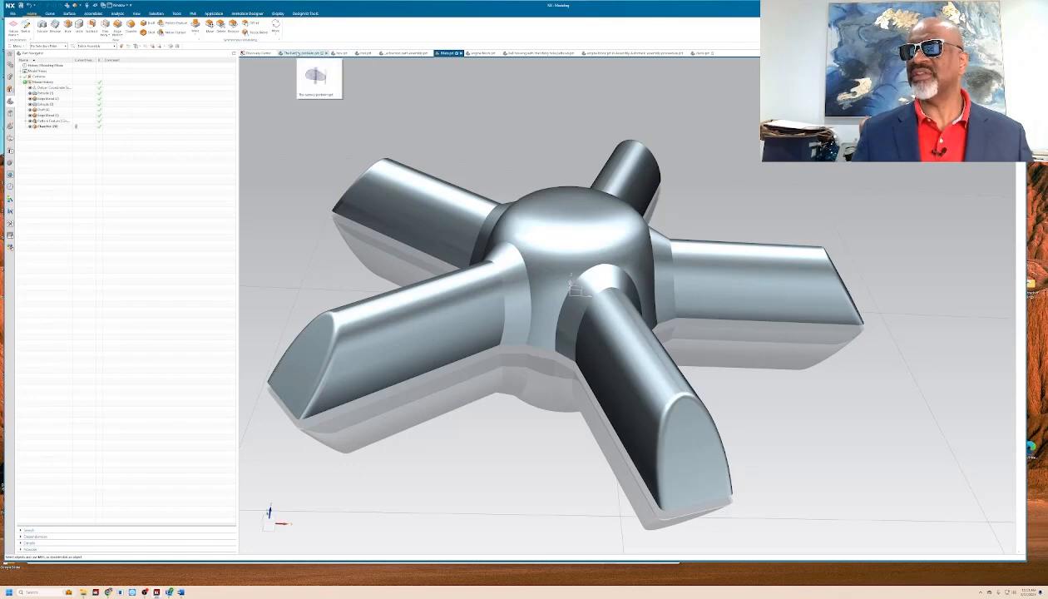
# - Switch to the battery part and examine the thin box inside the transparent egg-shaped body from several angles
pyautogui.click(297, 54)
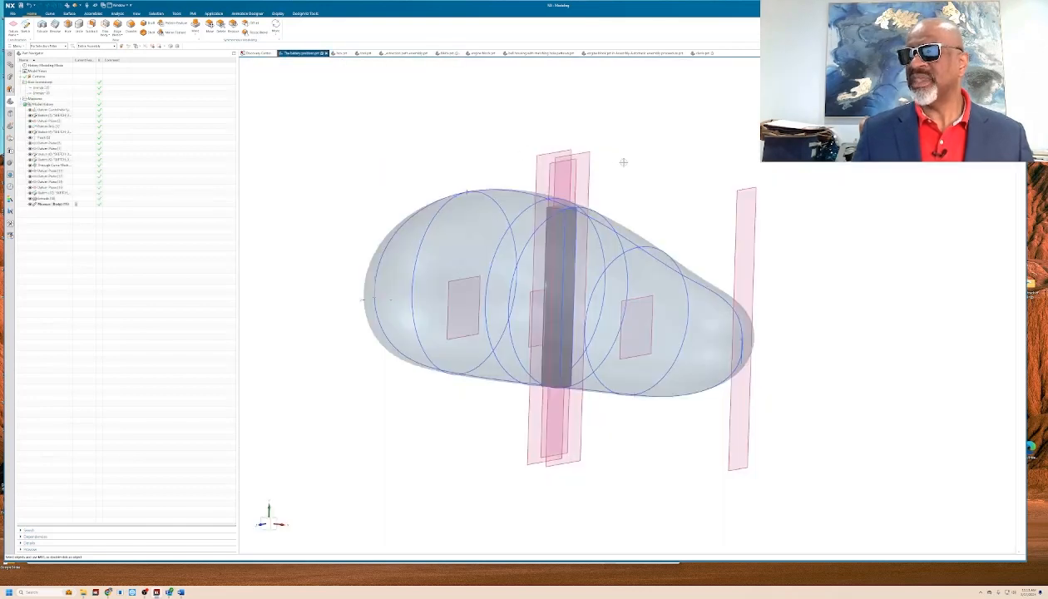
pyautogui.moveTo(624, 162); pyautogui.dragTo(634, 181, button='middle')
pyautogui.scroll(2, 613, 258)
pyautogui.scroll(-1, 612, 258)
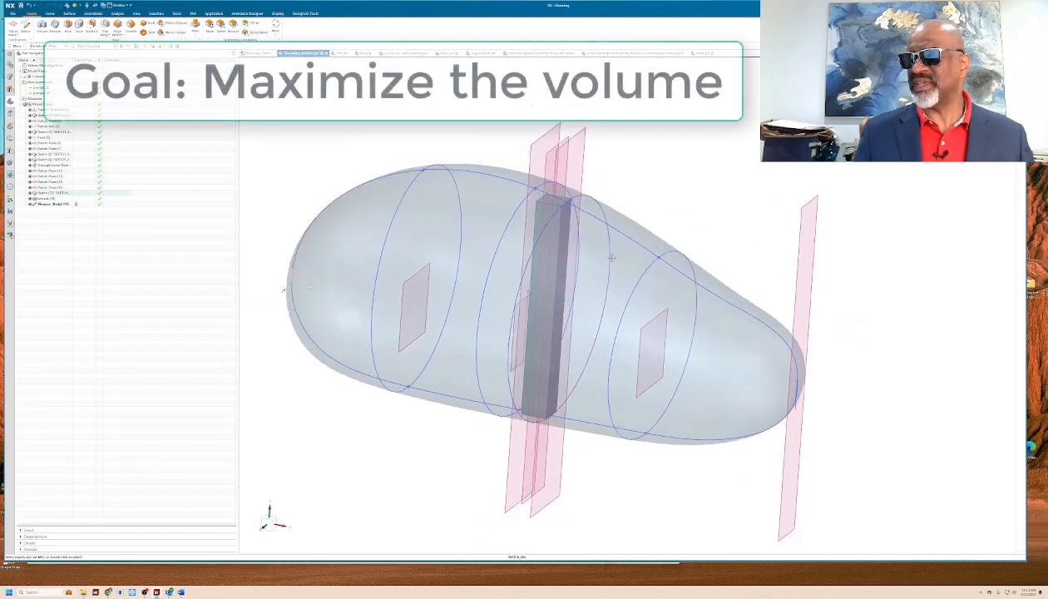
pyautogui.scroll(-2, 613, 258)
pyautogui.moveTo(441, 175)
pyautogui.mouseDown(button='middle')
pyautogui.moveTo(467, 168)
pyautogui.moveTo(486, 177)
pyautogui.moveTo(438, 164)
pyautogui.moveTo(461, 157)
pyautogui.moveTo(460, 192)
pyautogui.moveTo(444, 159)
pyautogui.mouseUp(button='middle')
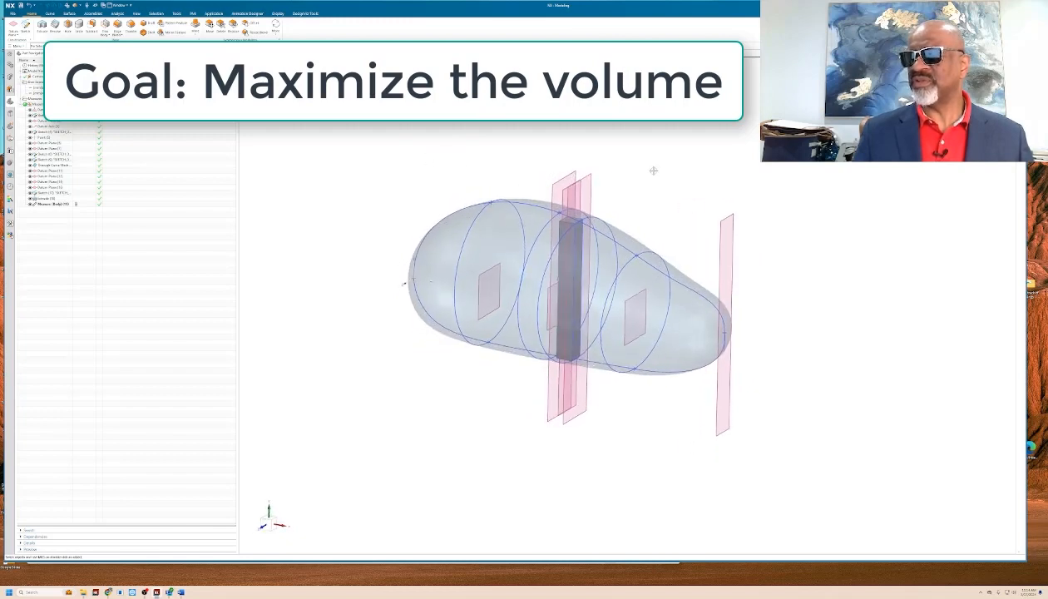
pyautogui.scroll(1, 653, 170)
pyautogui.moveTo(612, 197)
pyautogui.keyDown('shift'); pyautogui.mouseDown(button='middle')
pyautogui.moveTo(613, 175)
pyautogui.moveTo(644, 194)
pyautogui.moveTo(596, 228)
pyautogui.moveTo(613, 192)
pyautogui.mouseUp(button='middle'); pyautogui.keyUp('shift')
pyautogui.scroll(1, 597, 228)
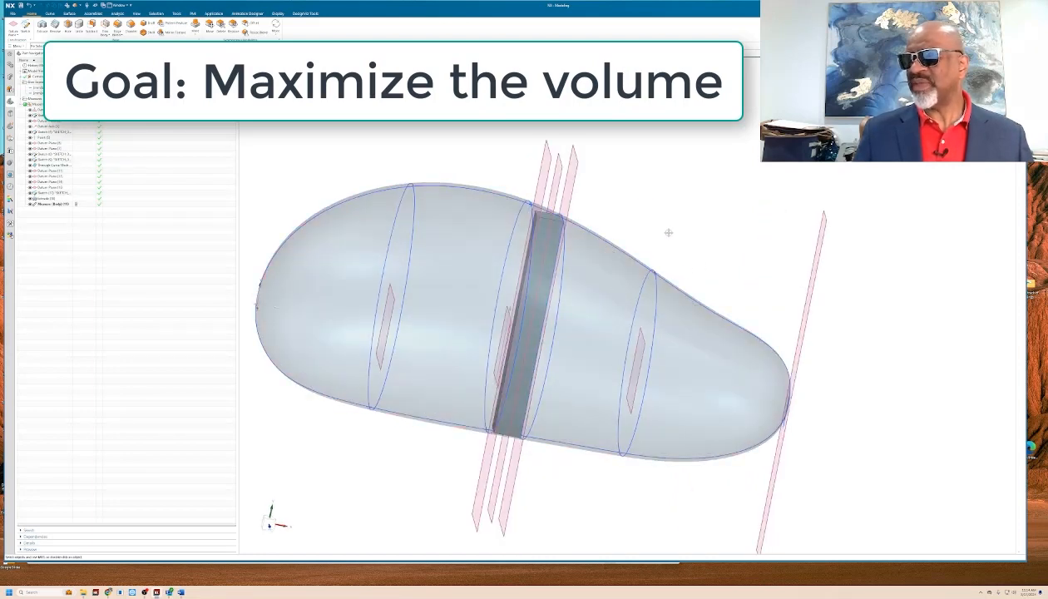
pyautogui.moveTo(668, 233); pyautogui.dragTo(627, 230, button='middle')
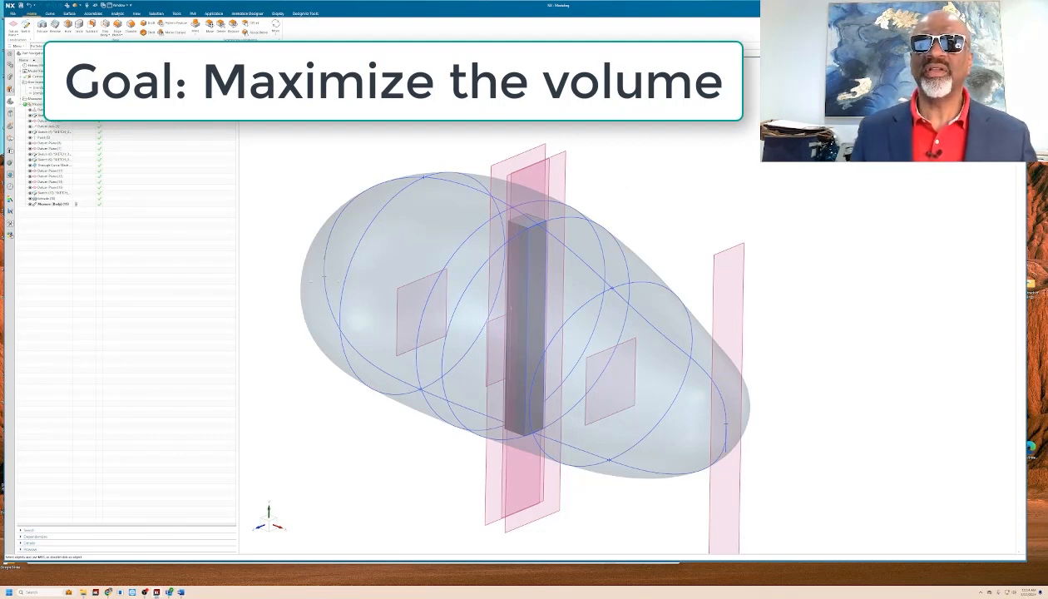
# - Increase both user expressions to make the box inside the transparent body longer and wider
pyautogui.click(39, 94)
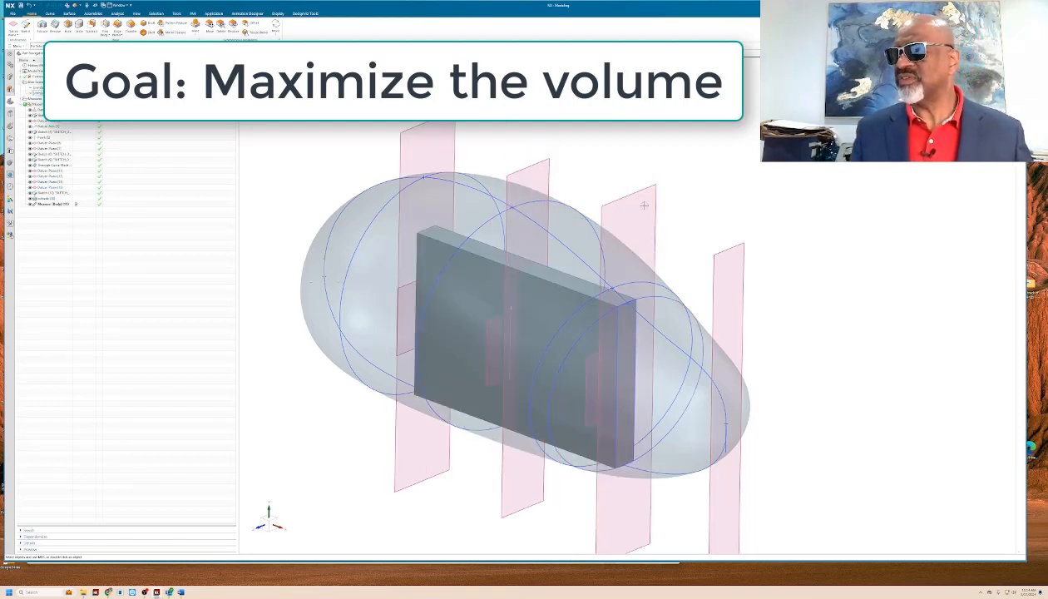
pyautogui.moveTo(699, 251)
pyautogui.mouseDown(button='middle')
pyautogui.moveTo(657, 238)
pyautogui.moveTo(696, 254)
pyautogui.mouseUp(button='middle')
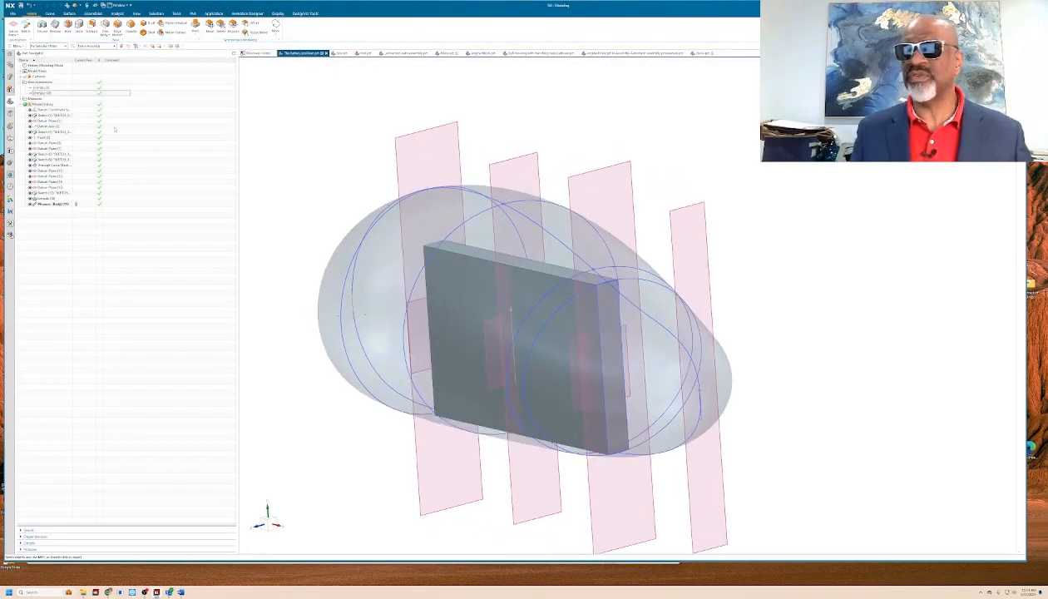
pyautogui.doubleClick(53, 88)
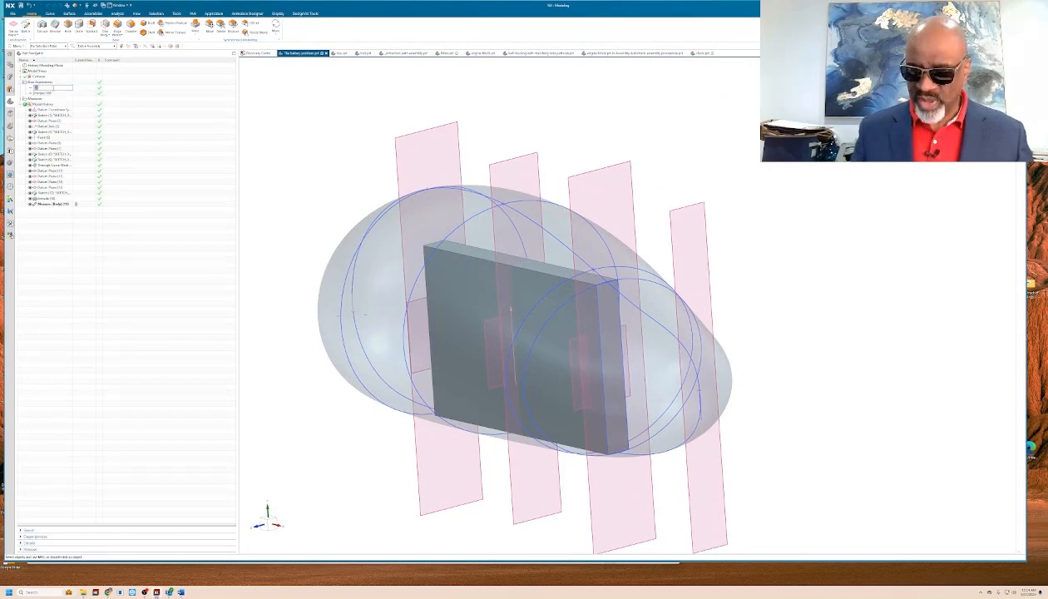
pyautogui.press('Return')
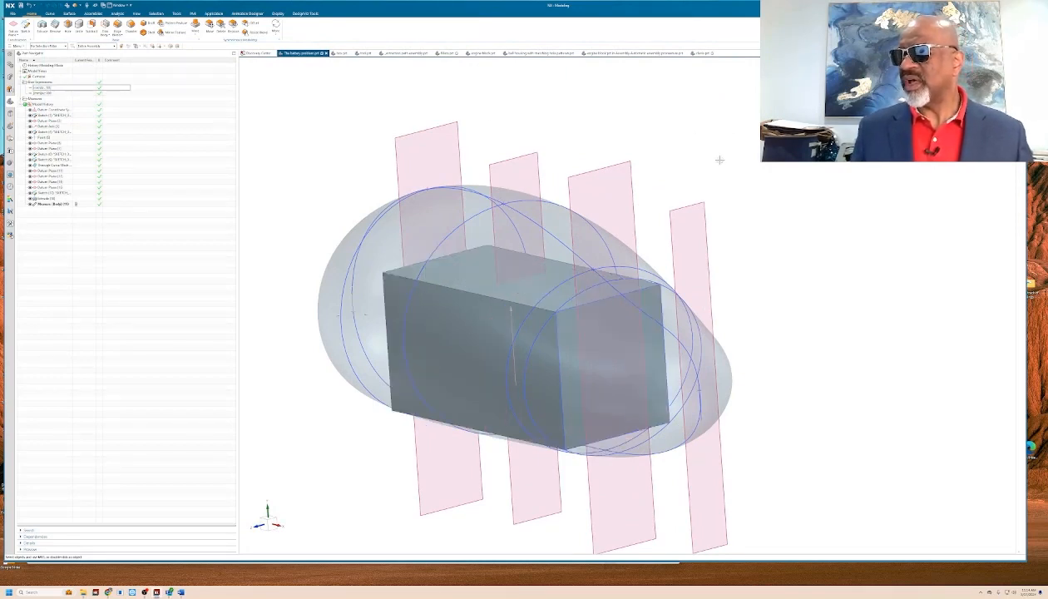
pyautogui.moveTo(720, 160); pyautogui.dragTo(819, 227, button='middle')
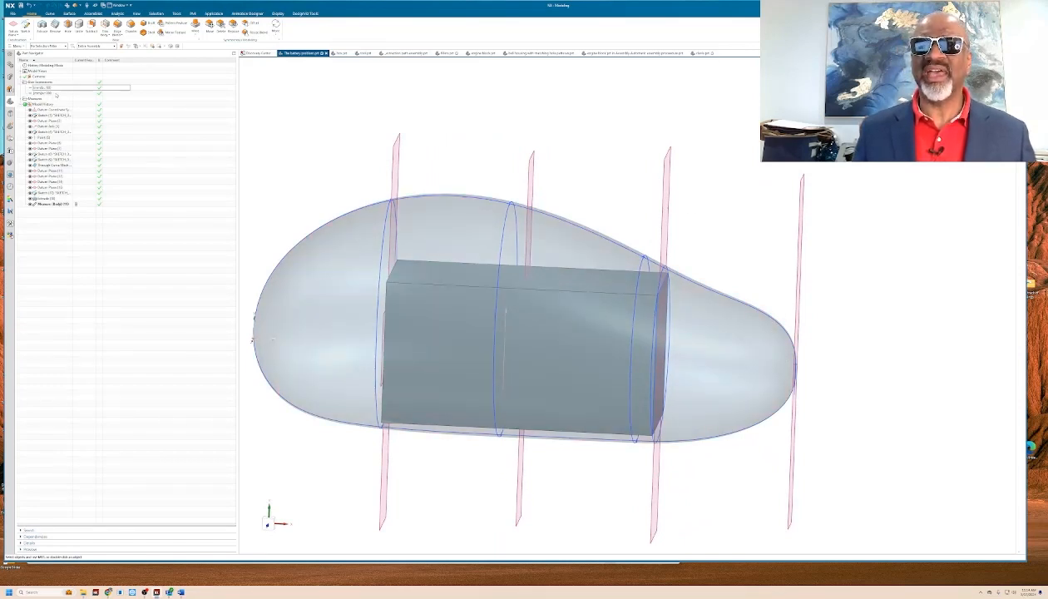
# - Raise the second user expression further to lengthen the box along the transparent body
pyautogui.doubleClick(56, 93)
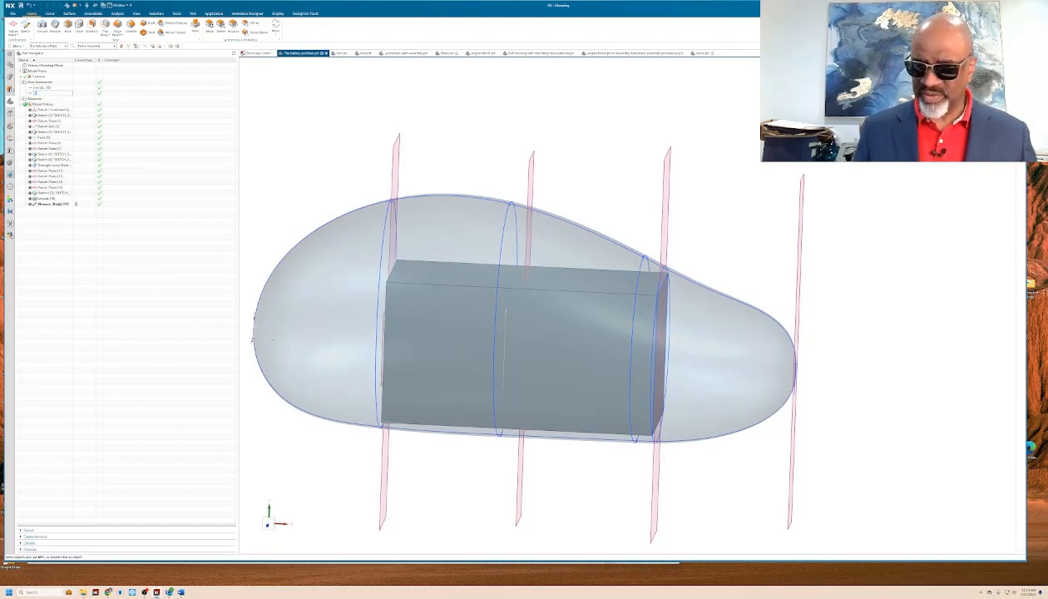
pyautogui.press('Return')
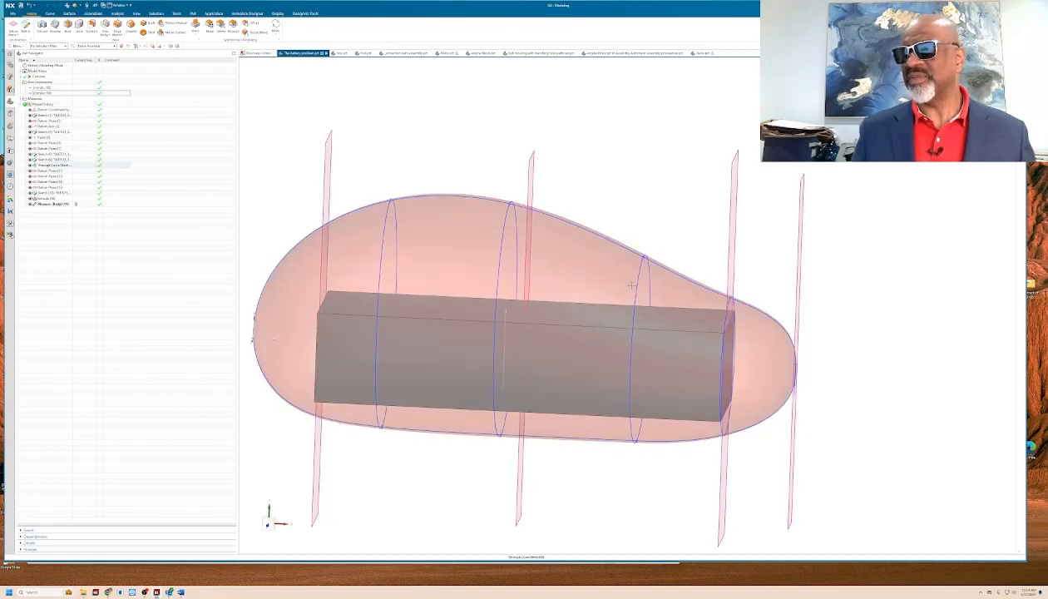
pyautogui.moveTo(458, 166); pyautogui.dragTo(448, 339, button='middle')
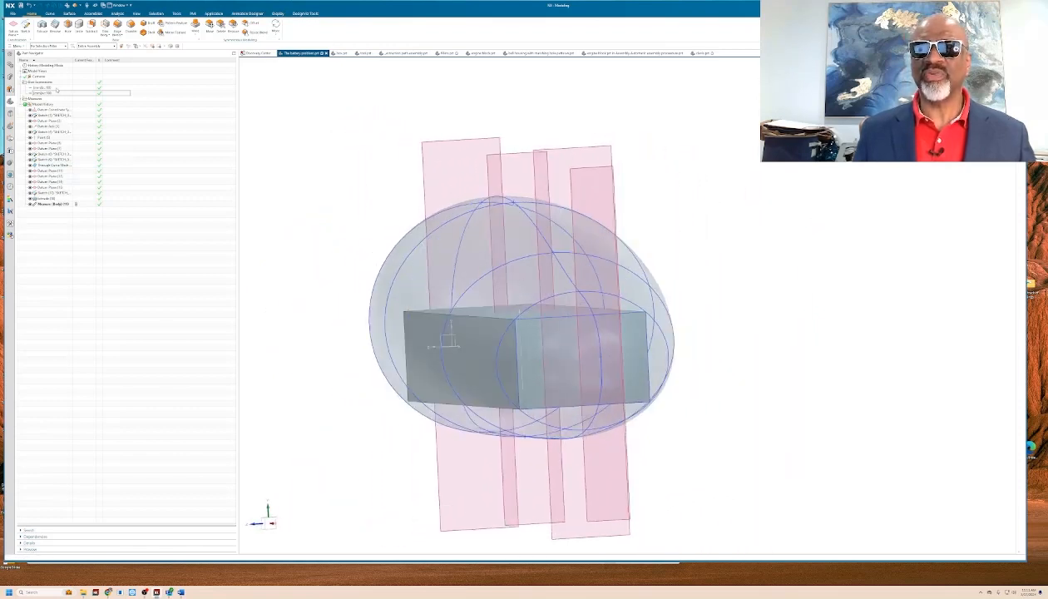
# - Set the first user expression, which controls the box's width, to 1
pyautogui.click(54, 89)
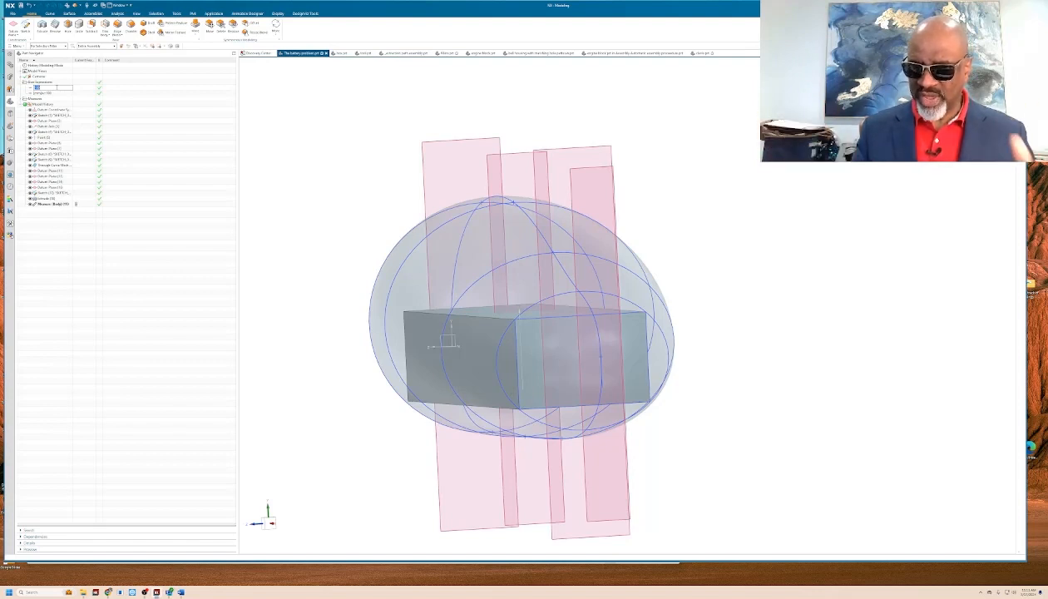
pyautogui.write('1')
pyautogui.press('Return')
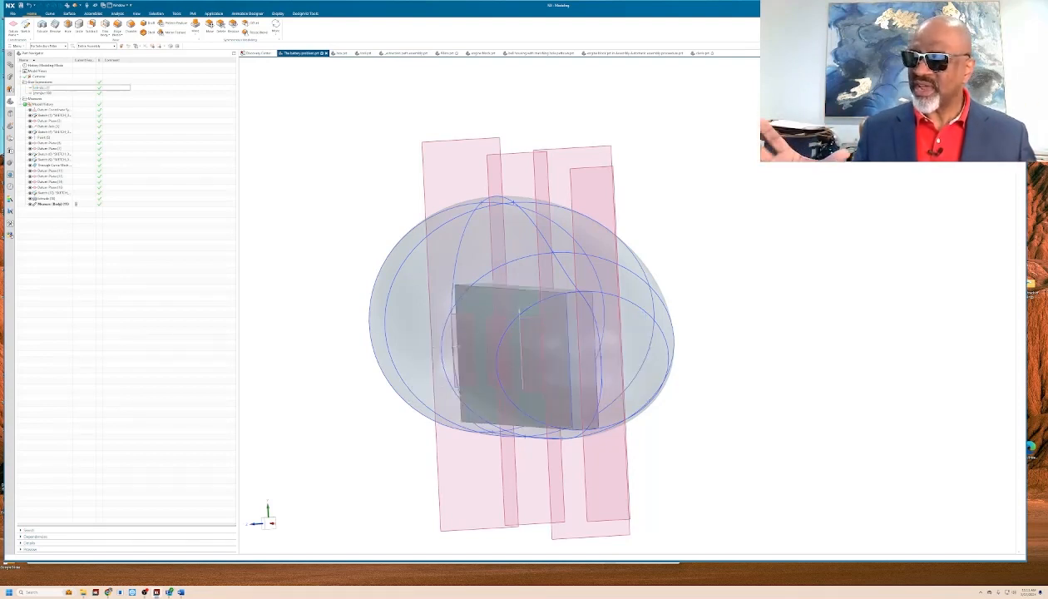
# - Roll the model history back to the point feature that follows the middle ellipse sketch
pyautogui.moveTo(646, 219); pyautogui.dragTo(705, 323, button='middle')
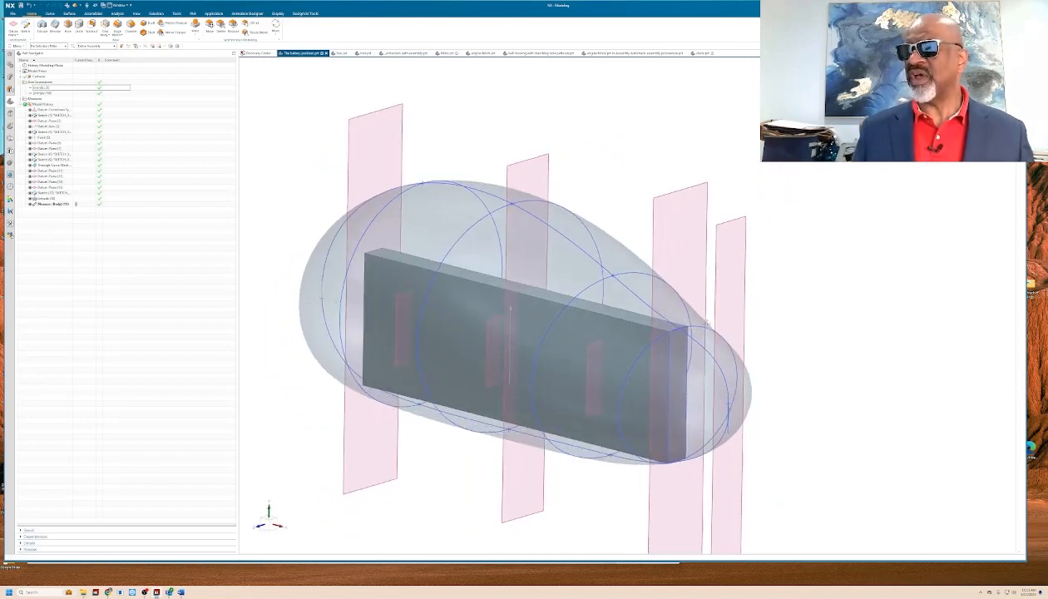
pyautogui.moveTo(594, 189)
pyautogui.mouseDown(button='middle')
pyautogui.moveTo(587, 179)
pyautogui.moveTo(634, 185)
pyautogui.moveTo(607, 194)
pyautogui.mouseUp(button='middle')
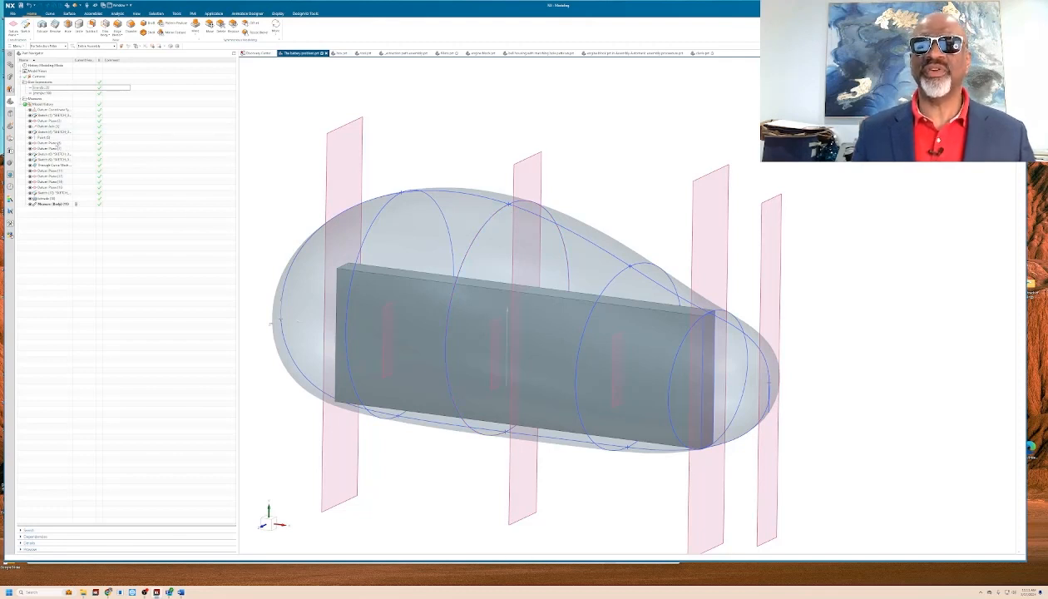
pyautogui.rightClick(56, 144)
pyautogui.rightClick(50, 138)
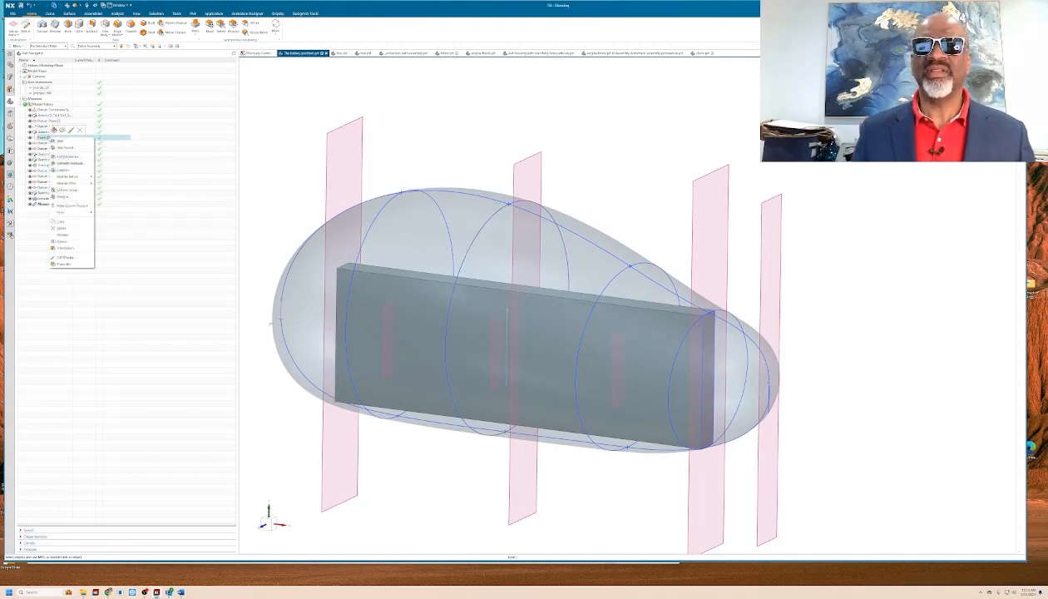
pyautogui.click(72, 206)
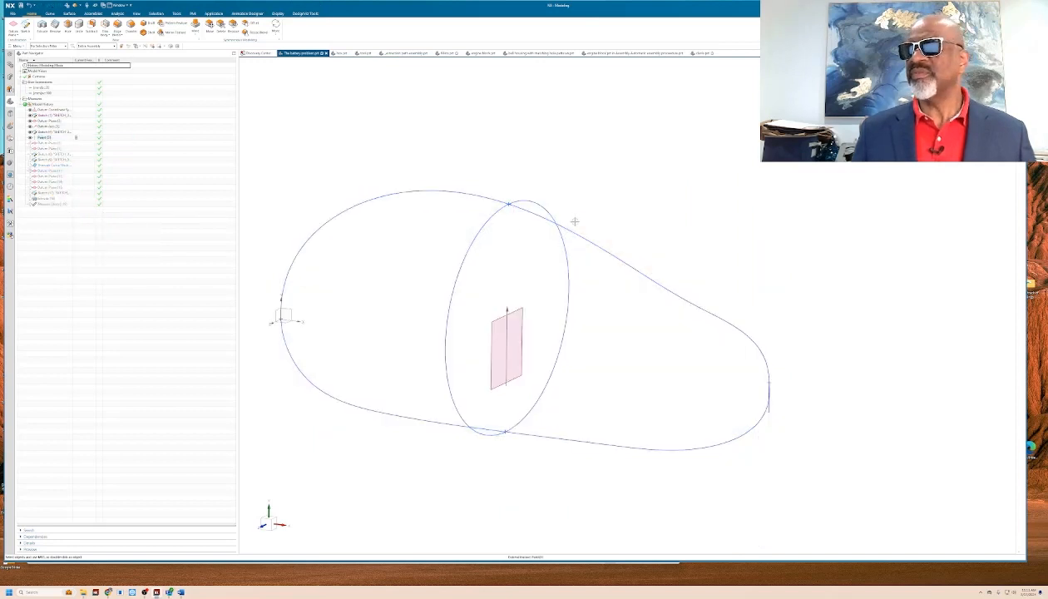
pyautogui.moveTo(575, 222)
pyautogui.mouseDown(button='middle')
pyautogui.moveTo(595, 218)
pyautogui.moveTo(546, 211)
pyautogui.mouseUp(button='middle')
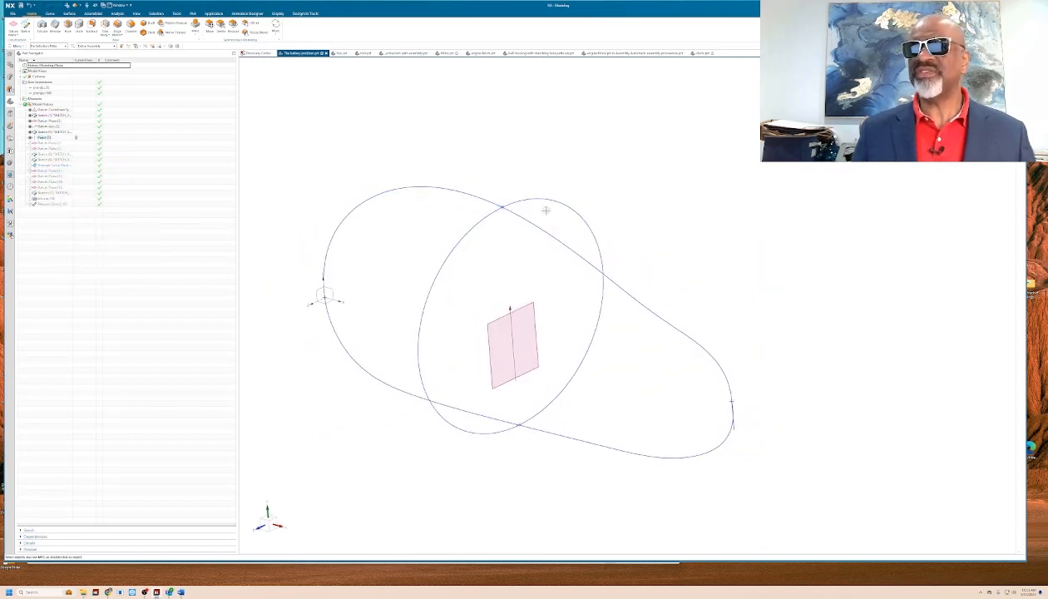
# - Advance the history through the remaining ellipse sketches and the Through Curve Mesh surface, and examine the resulting body
pyautogui.rightClick(70, 159)
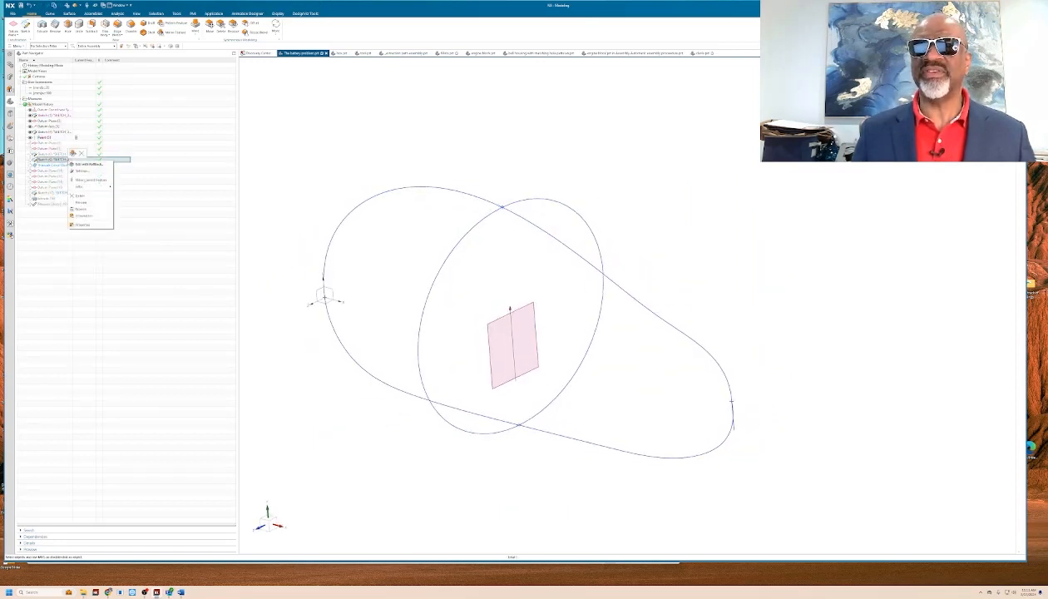
pyautogui.click(87, 180)
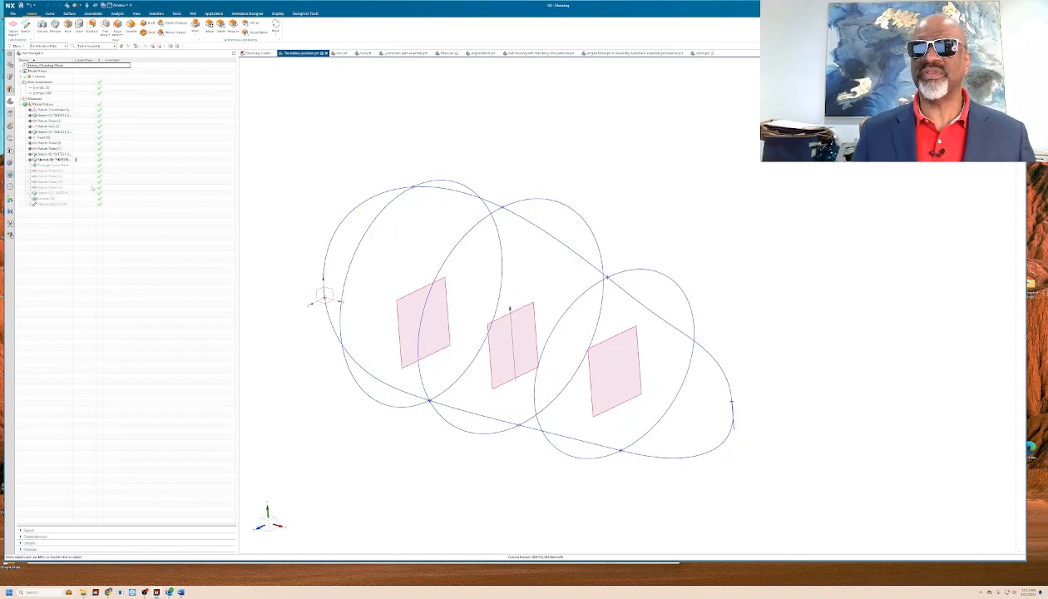
pyautogui.rightClick(67, 164)
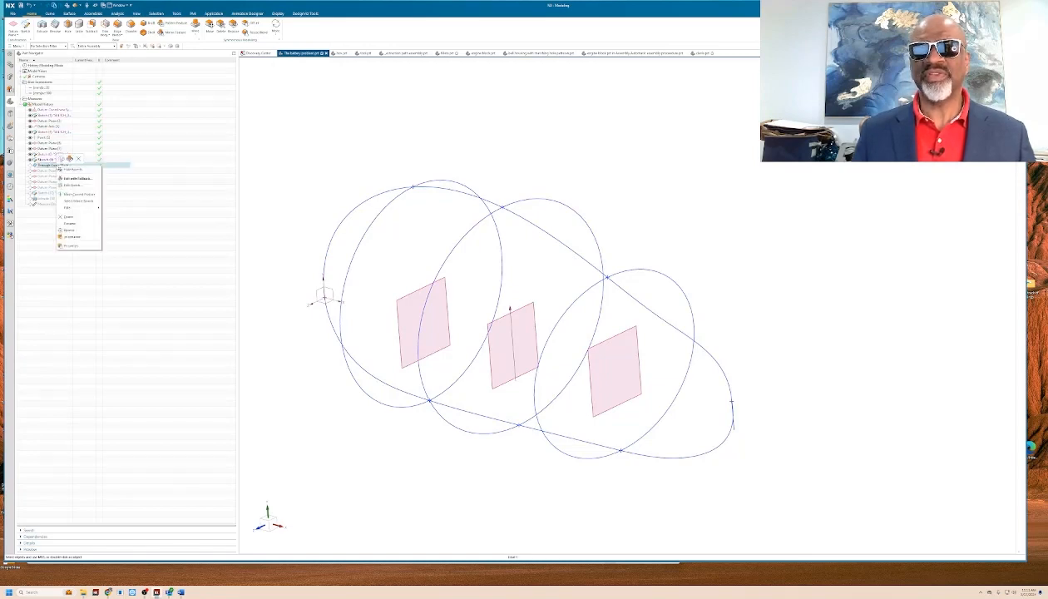
pyautogui.click(75, 196)
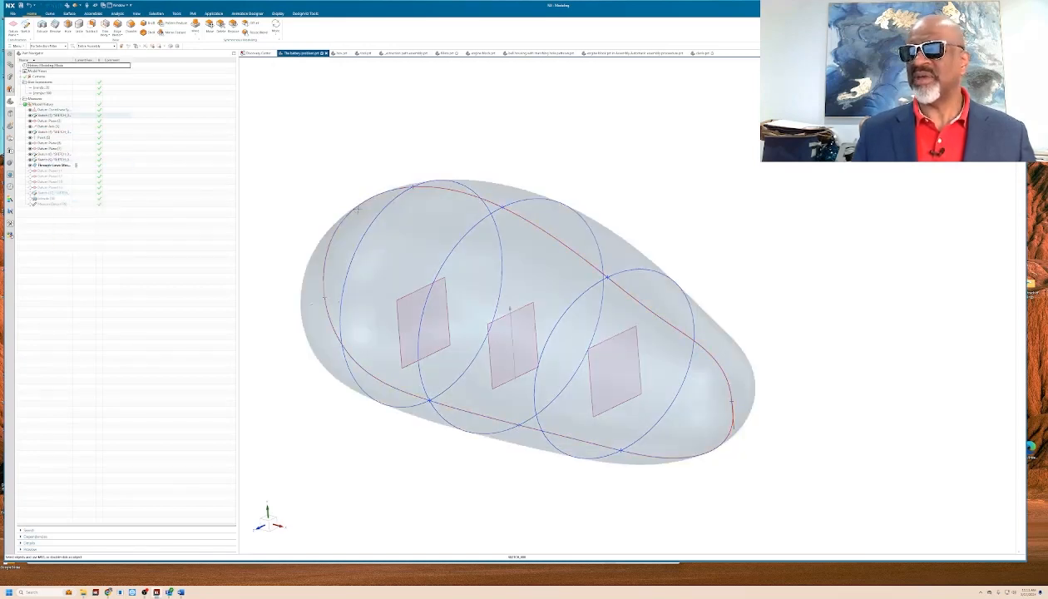
pyautogui.moveTo(456, 158); pyautogui.dragTo(538, 316, button='middle')
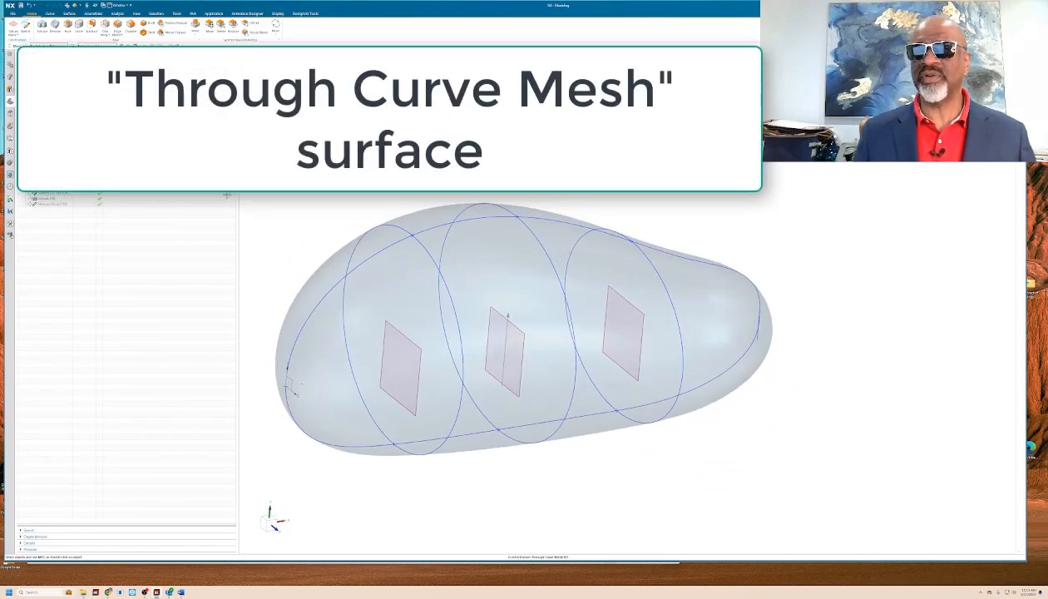
# - Advance the history through the four tall datum planes up to the last one before the box sketch
pyautogui.rightClick(67, 192)
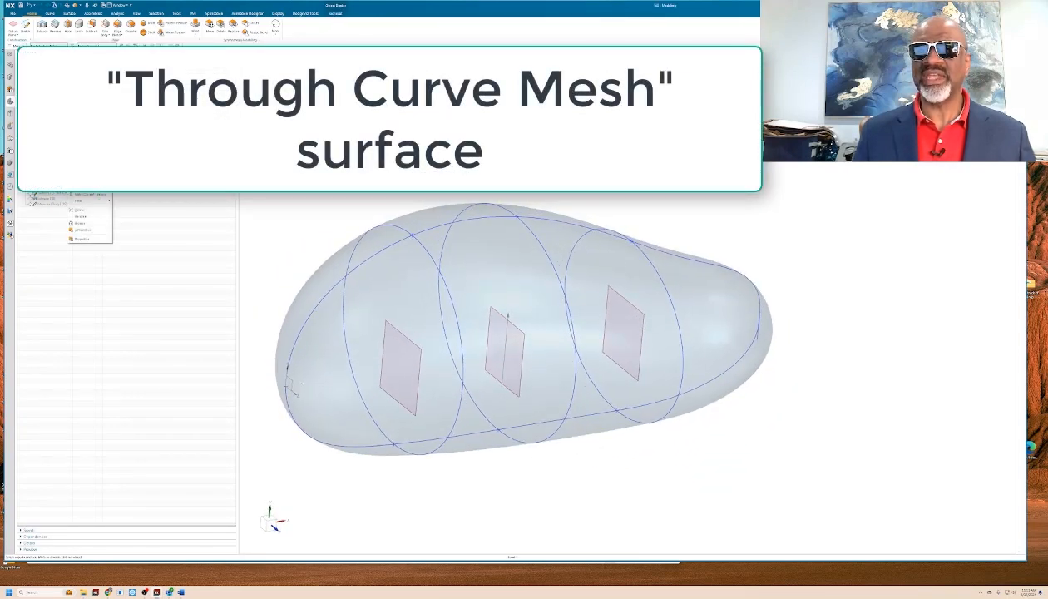
pyautogui.click(81, 200)
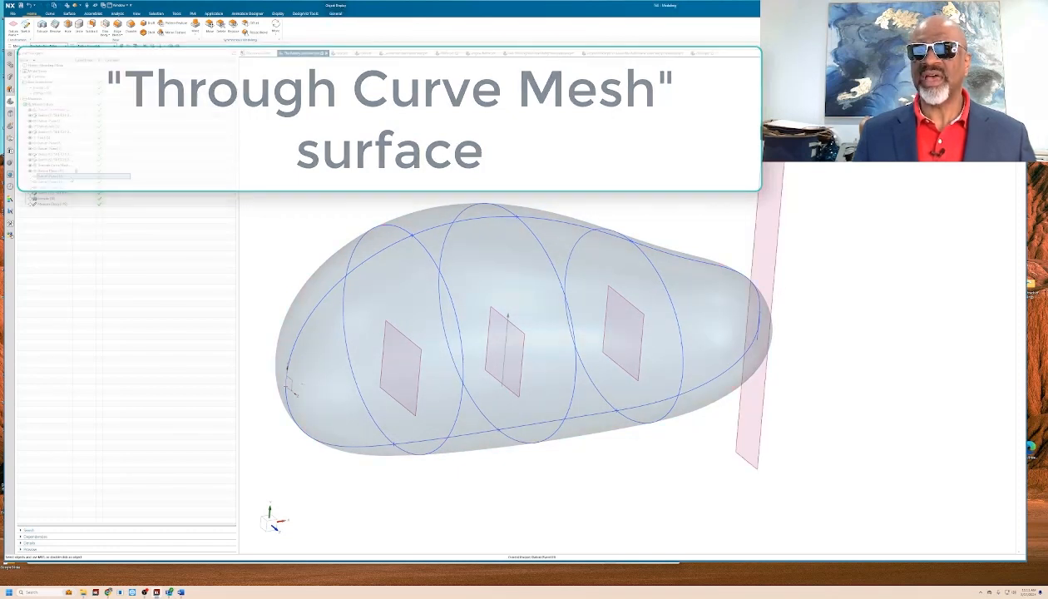
pyautogui.rightClick(73, 177)
pyautogui.click(90, 201)
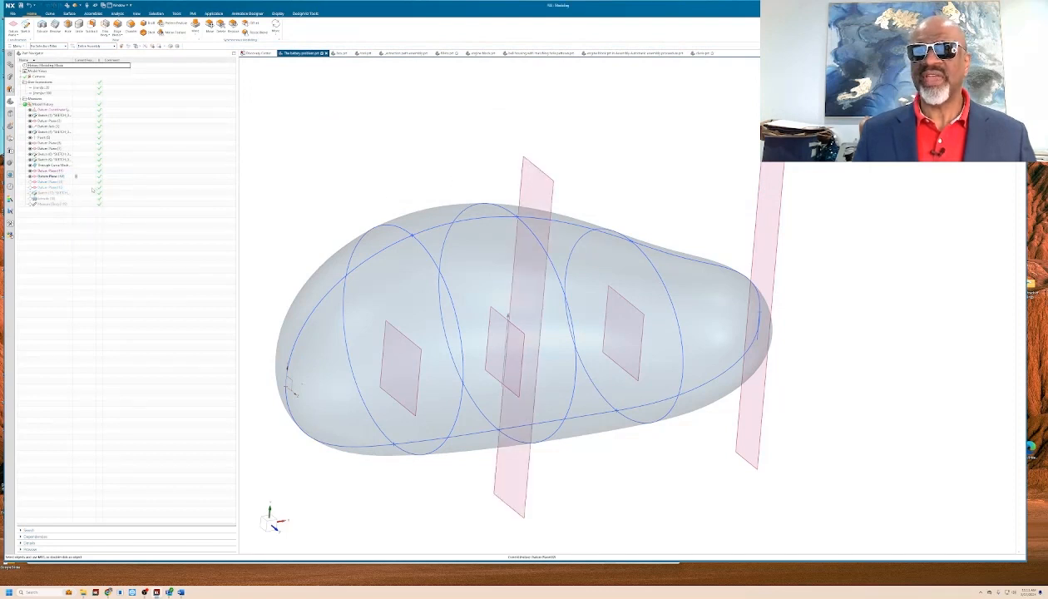
pyautogui.rightClick(77, 187)
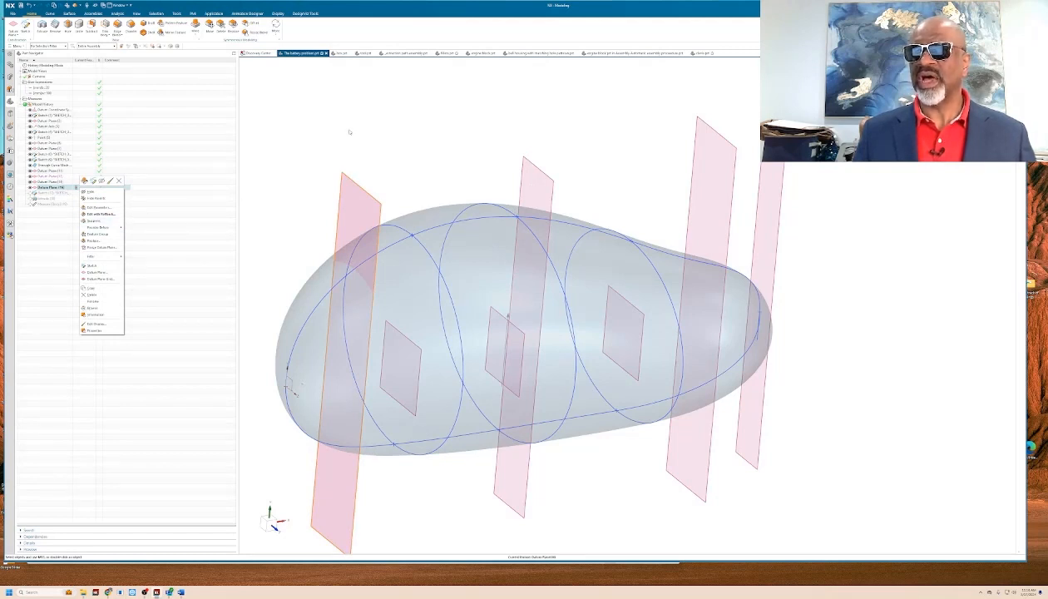
pyautogui.click(320, 138)
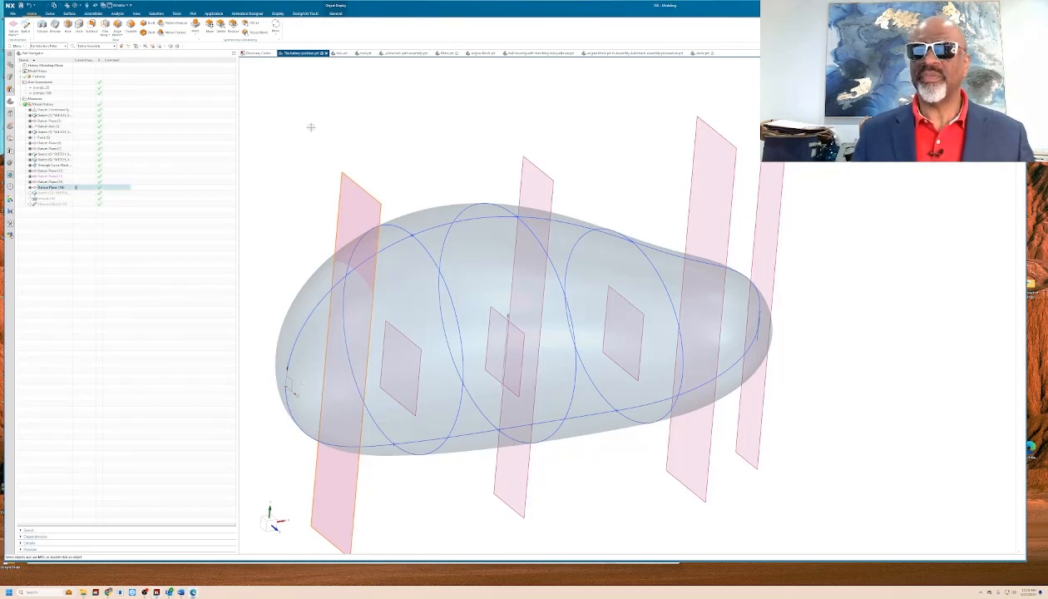
pyautogui.press('Escape')
# - Examine the user-defined length expressions in the part's expression list, leaving their values unchanged
pyautogui.hotkey('ctrl', 'e')
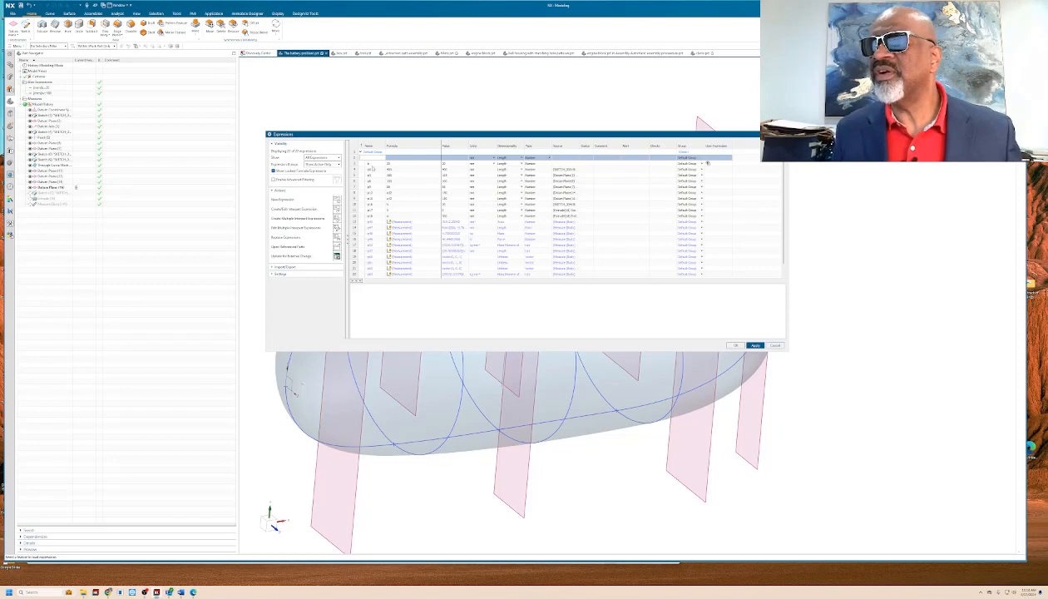
pyautogui.click(368, 164)
pyautogui.scroll(-1, 407, 256)
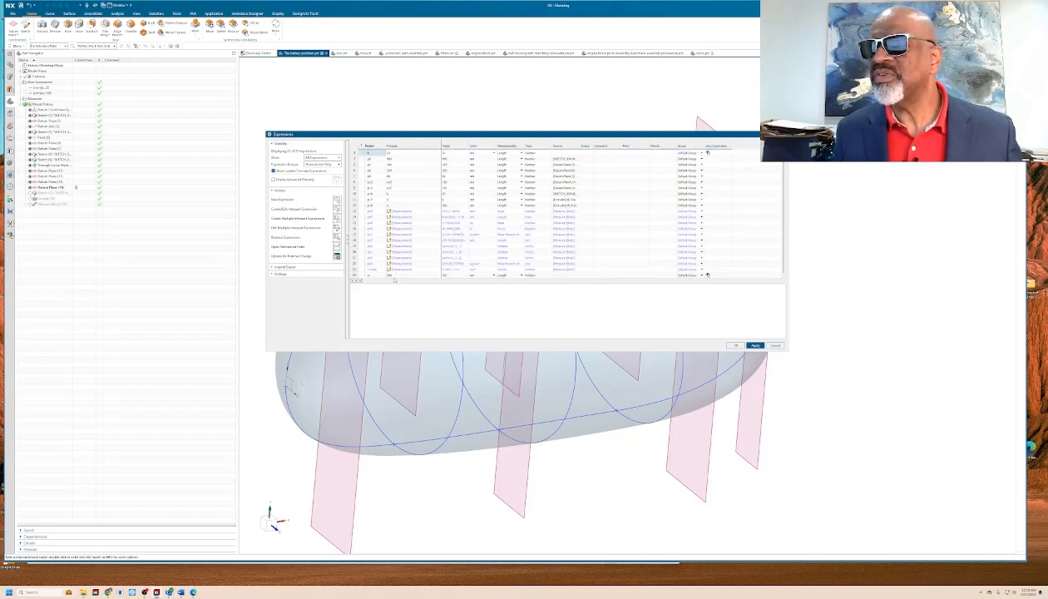
pyautogui.click(396, 276)
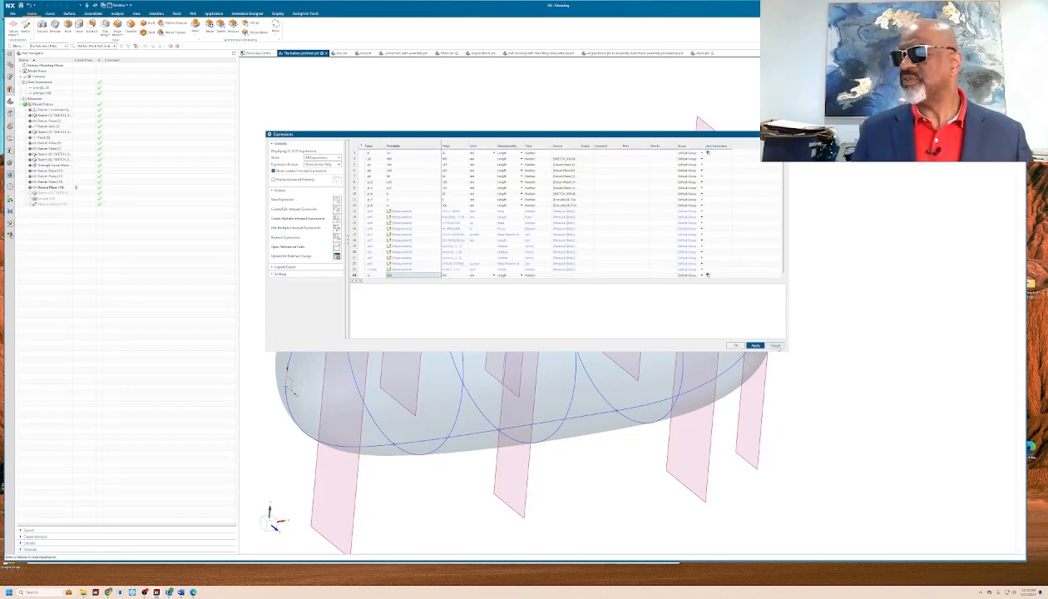
pyautogui.click(774, 345)
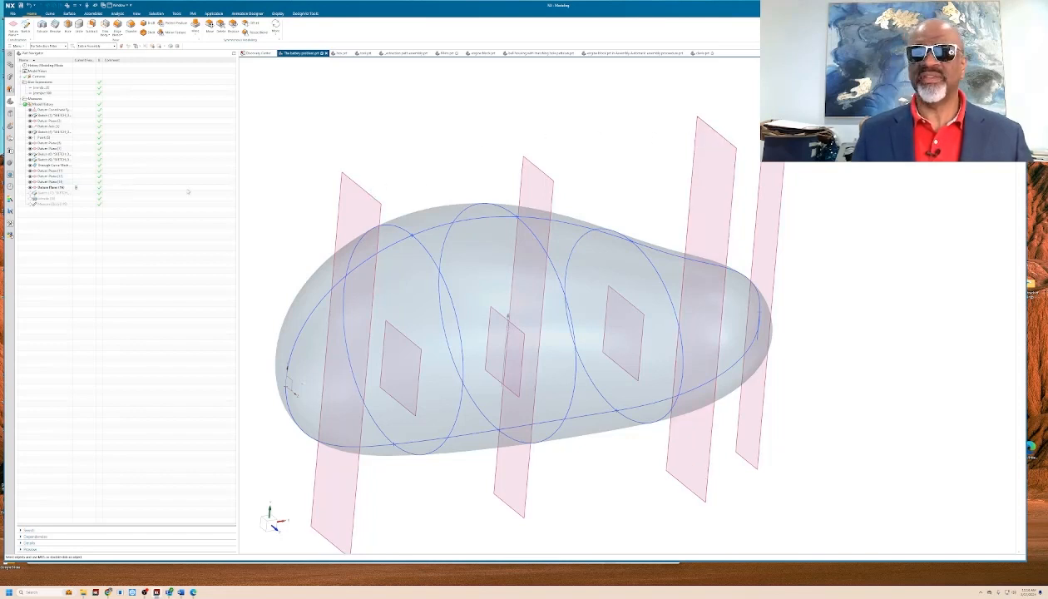
# - Make the box's cross-section sketch the current feature in the model history
pyautogui.click(82, 196)
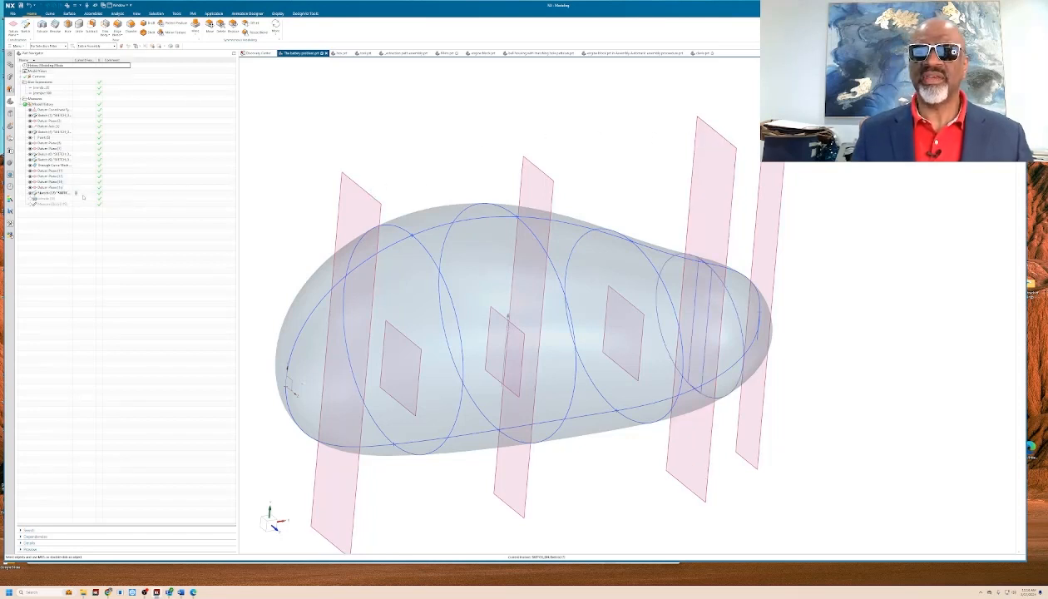
pyautogui.rightClick(82, 195)
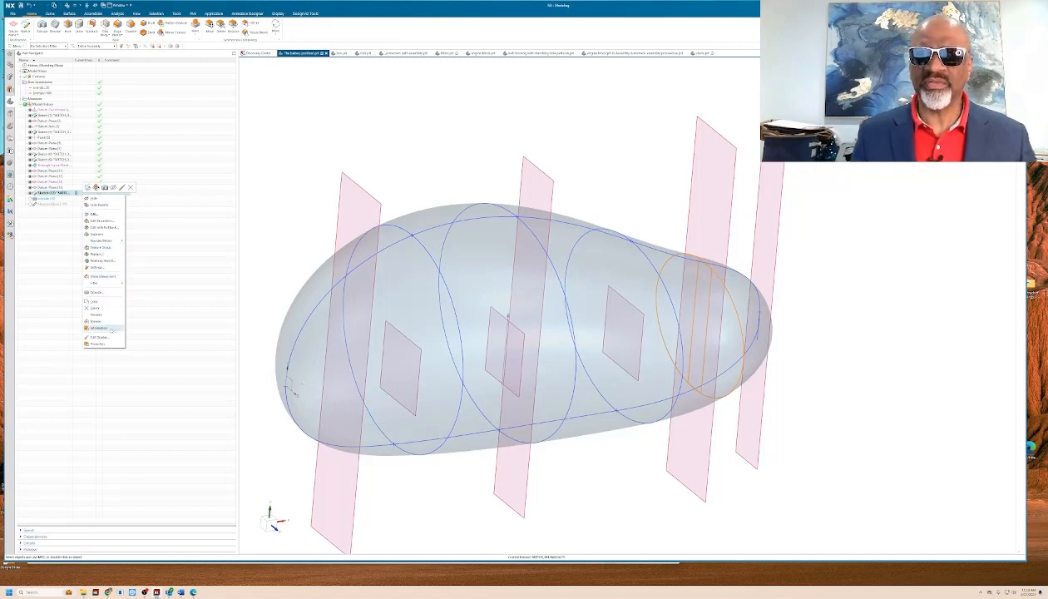
pyautogui.click(145, 230)
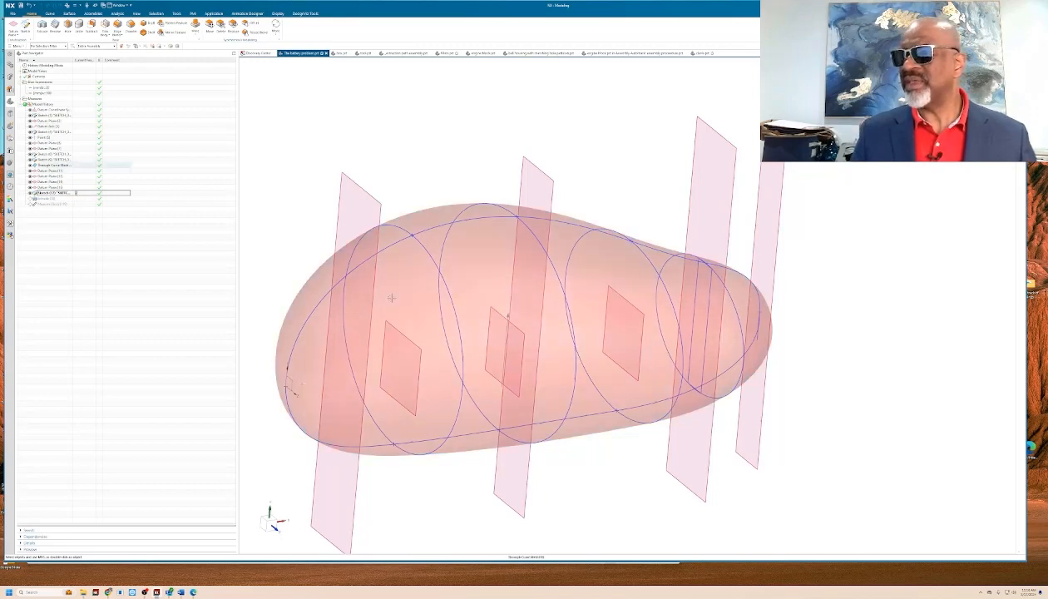
# - Open the box's cross-section sketch, examine the rectangle's corners on the ellipse and its width dimension p16=b, and finish the sketch
pyautogui.scroll(5, 723, 273)
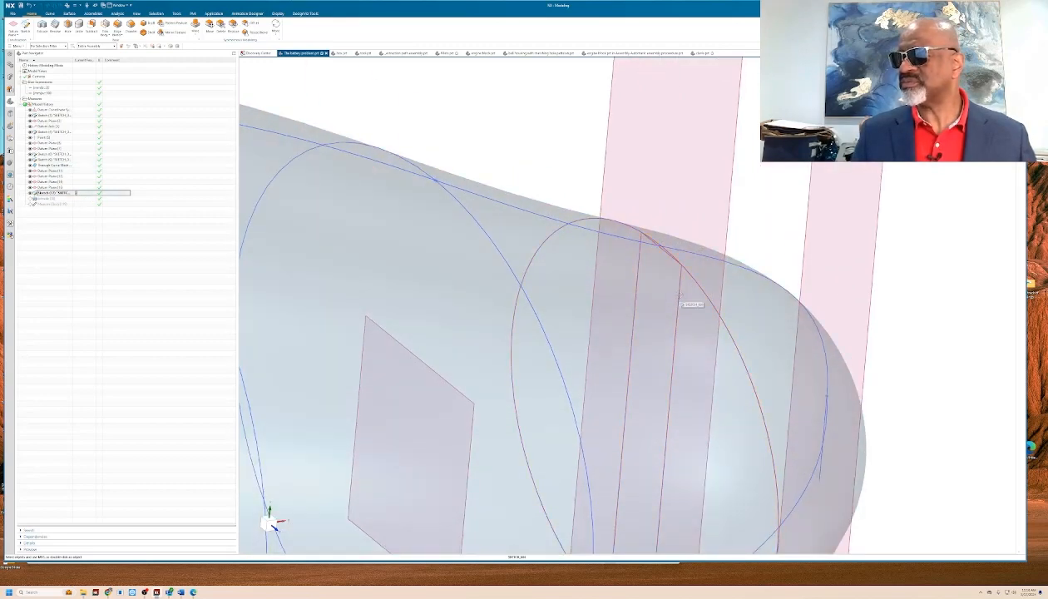
pyautogui.scroll(-4, 631, 234)
pyautogui.doubleClick(632, 250)
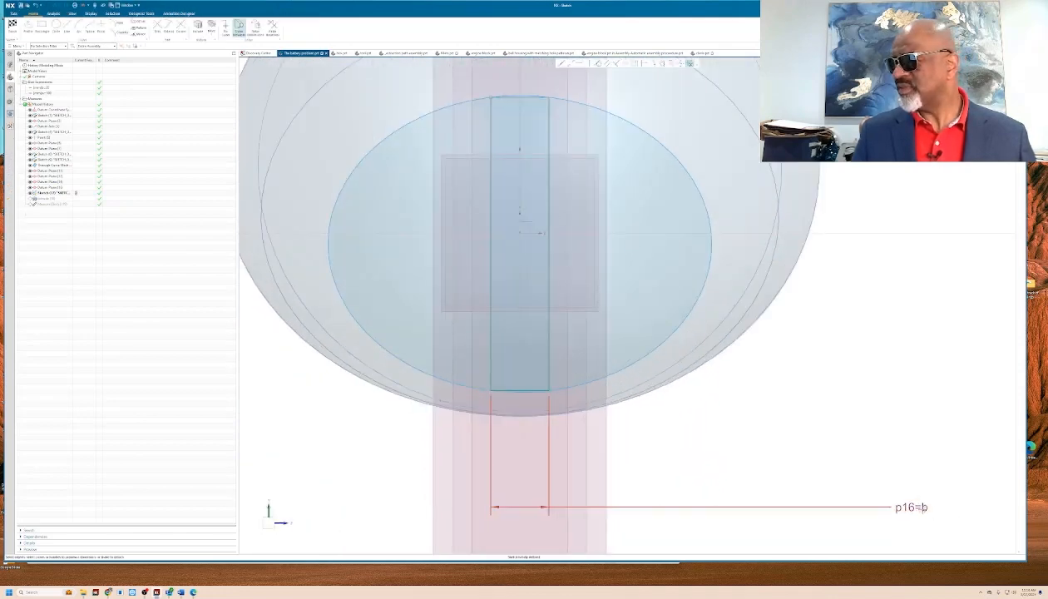
pyautogui.scroll(-3, 772, 387)
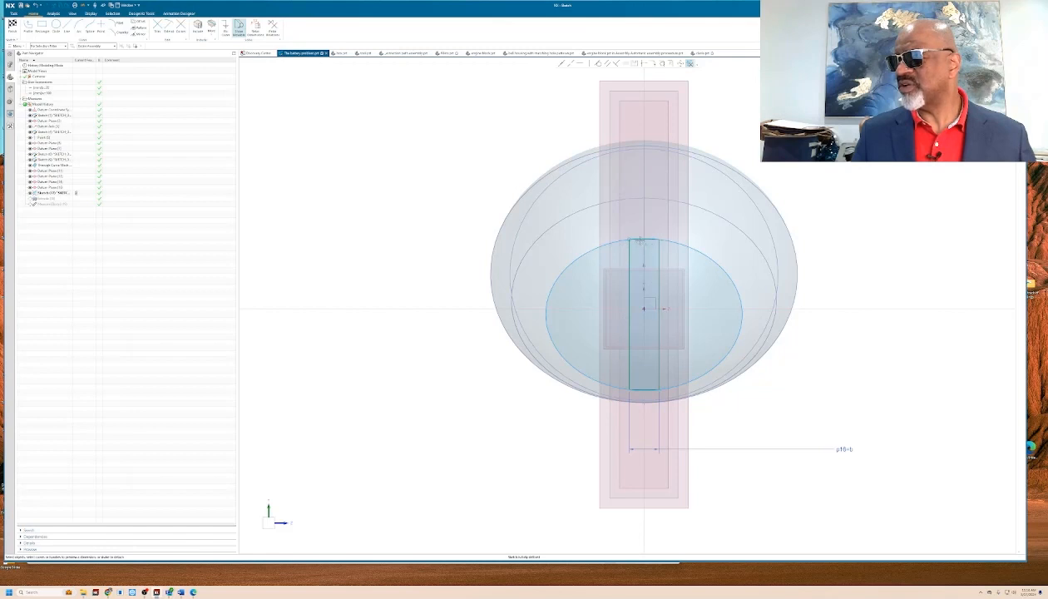
pyautogui.scroll(3, 620, 246)
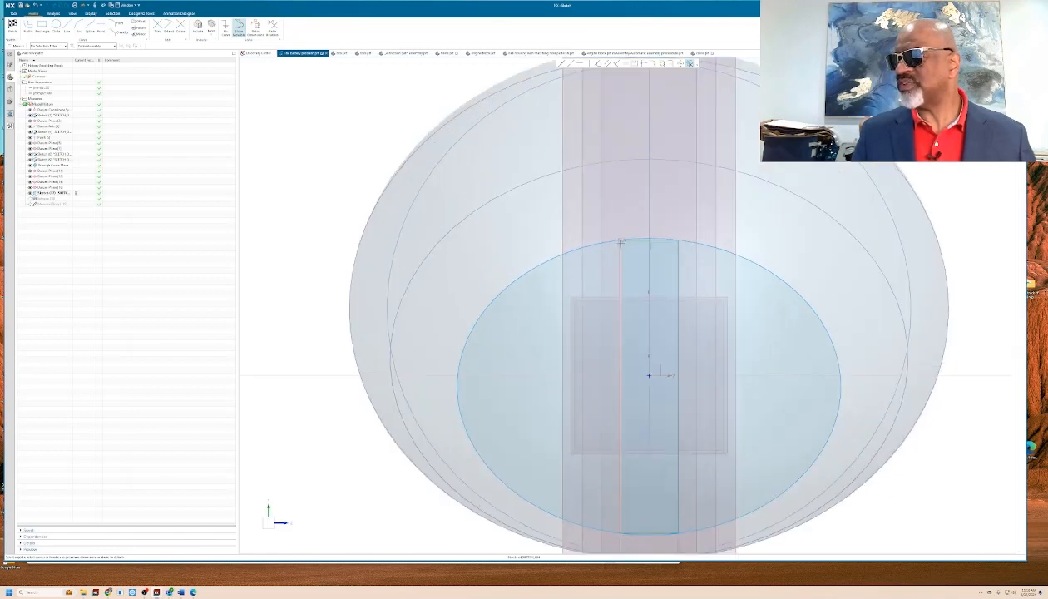
pyautogui.scroll(-4, 729, 259)
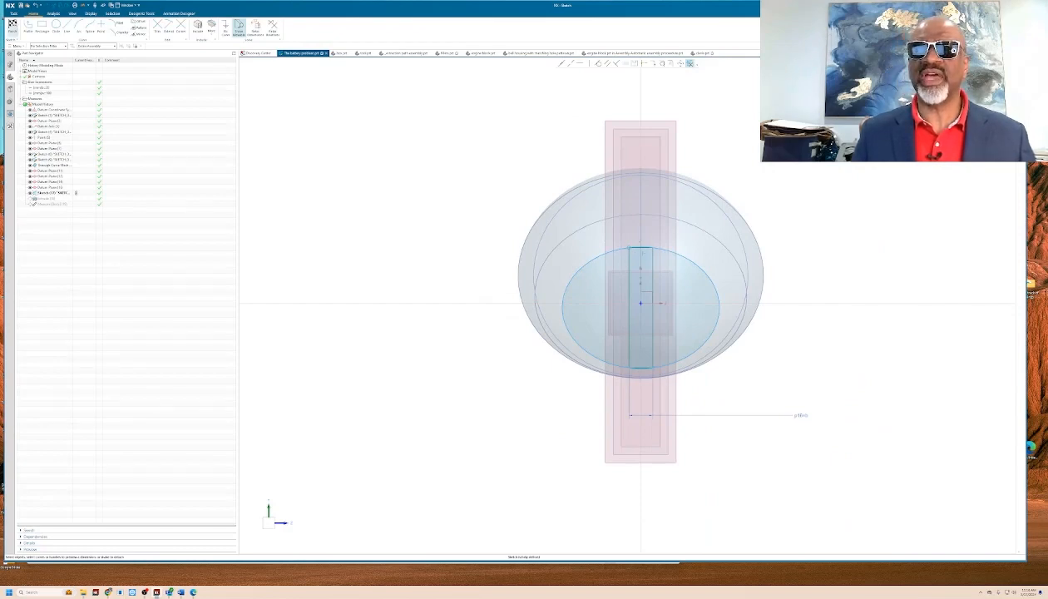
pyautogui.click(13, 27)
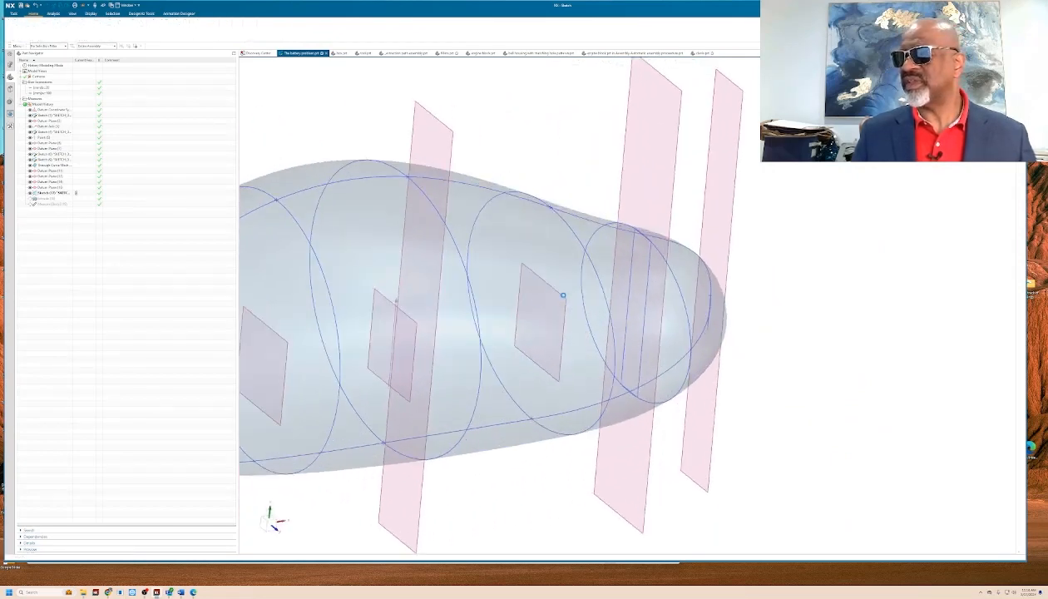
# - Reduce the first user expression to narrow the sketched rectangle, increase it to widen the rectangle, and examine the sketch inside the body
pyautogui.moveTo(641, 248)
pyautogui.mouseDown(button='middle')
pyautogui.moveTo(618, 275)
pyautogui.moveTo(507, 257)
pyautogui.moveTo(420, 223)
pyautogui.mouseUp(button='middle')
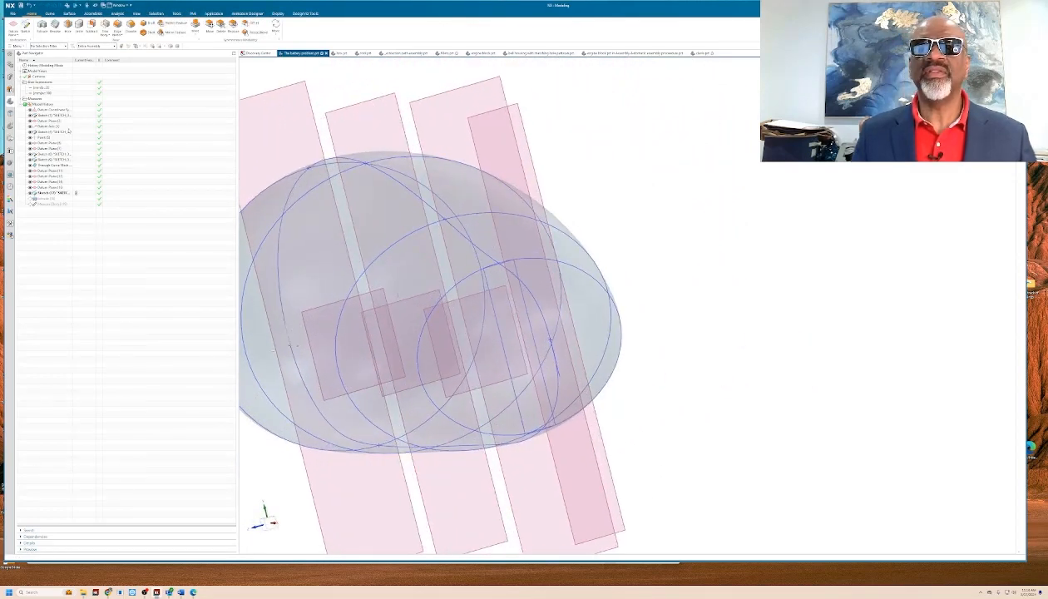
pyautogui.doubleClick(55, 88)
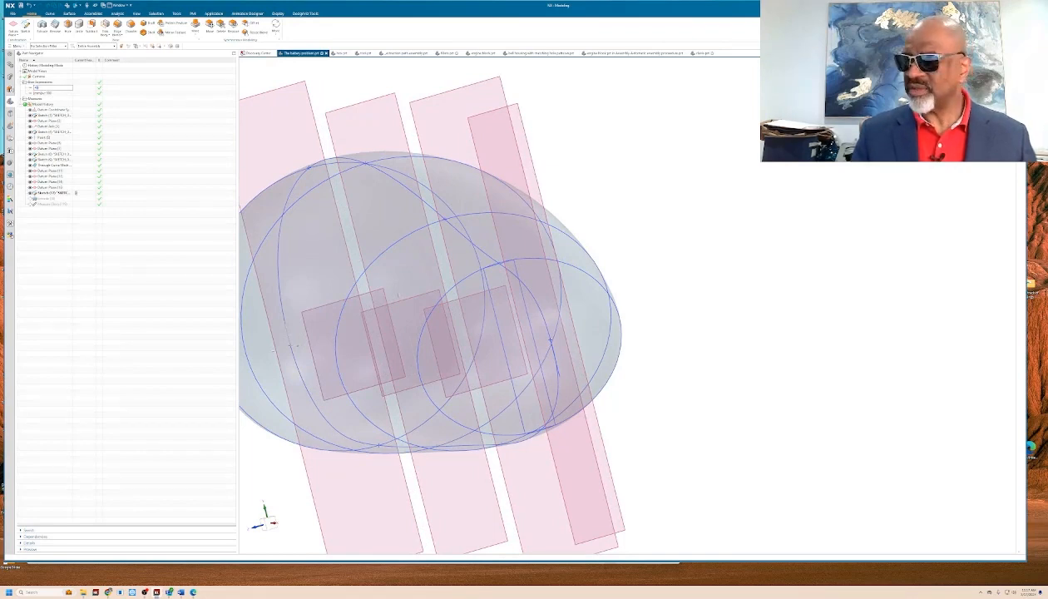
pyautogui.press('Return')
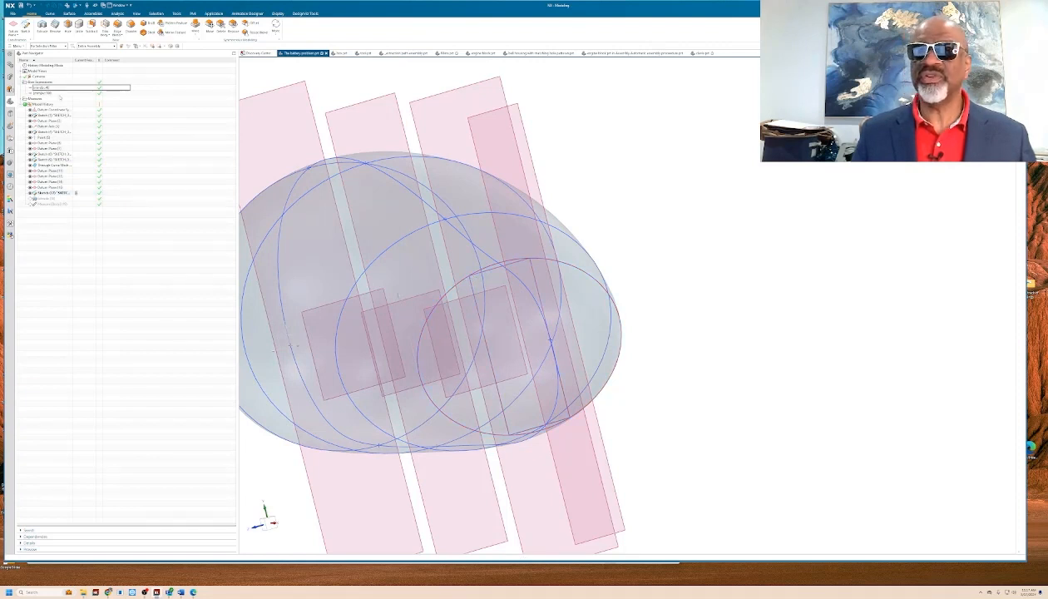
pyautogui.doubleClick(55, 88)
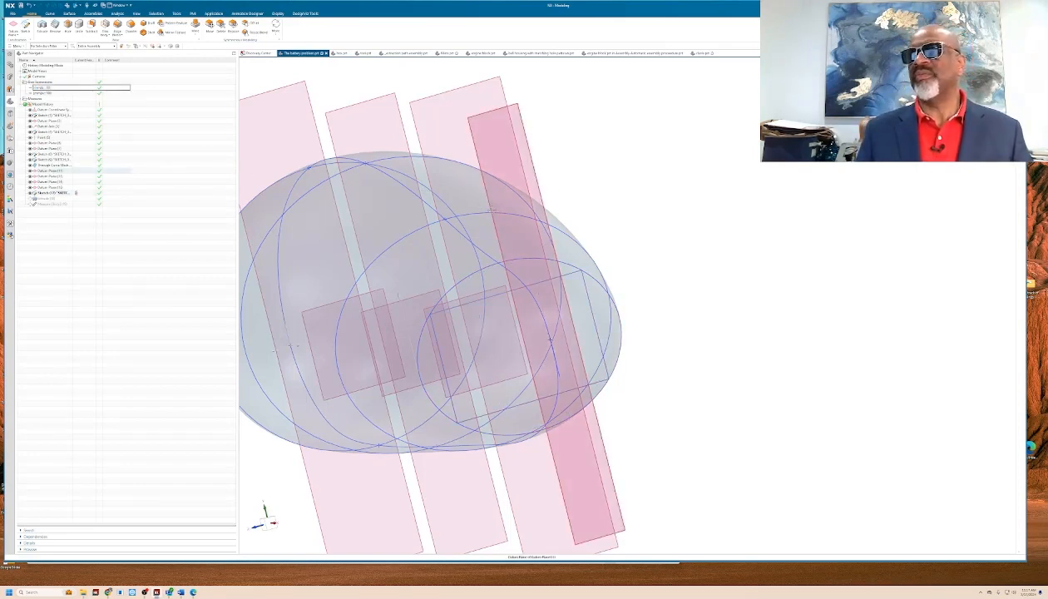
pyautogui.moveTo(516, 243); pyautogui.dragTo(576, 233, button='middle')
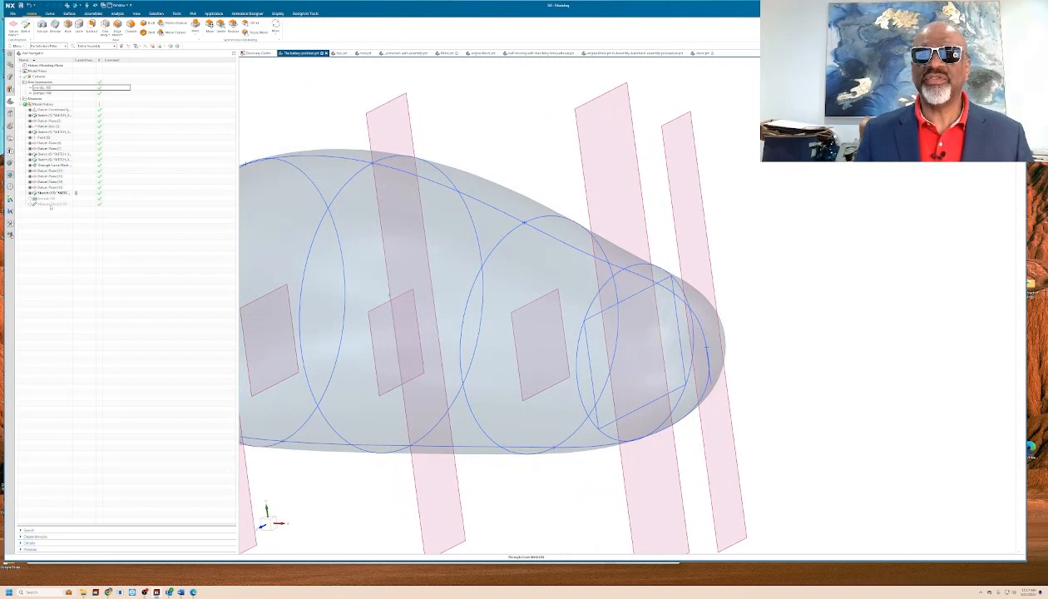
# - Advance the history to the Extrude feature to rebuild the box, and fit the whole model in view
pyautogui.rightClick(61, 200)
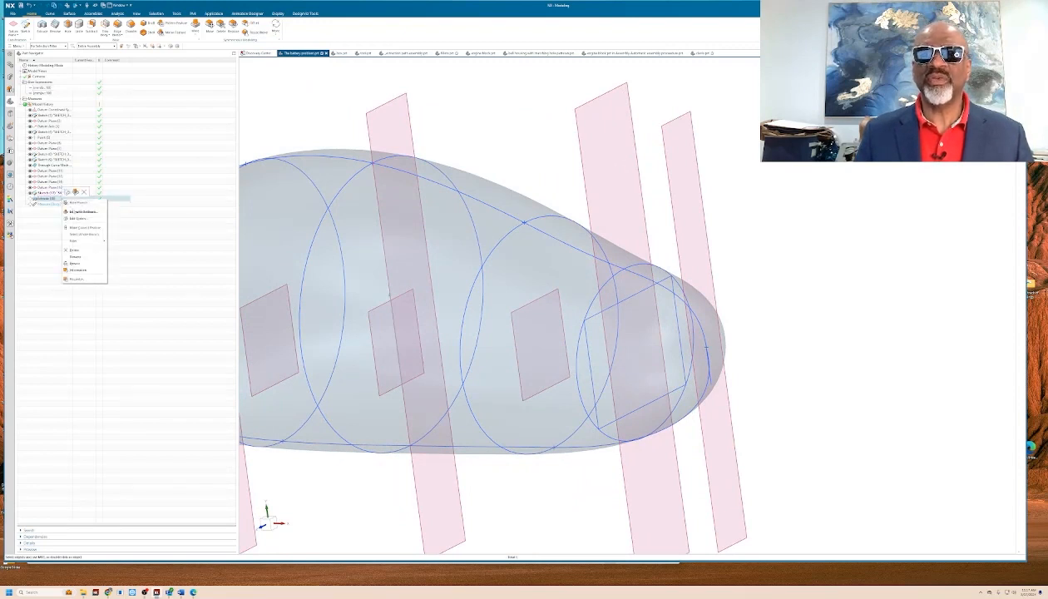
pyautogui.click(83, 227)
pyautogui.hotkey('ctrl', 'f')
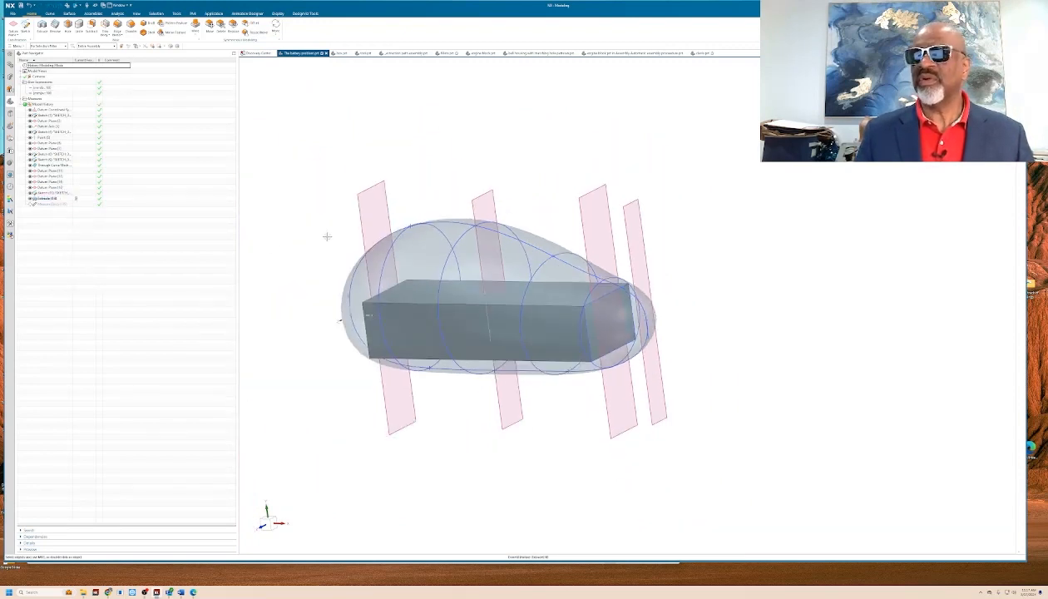
# - Advance the model history to the body measurement feature so that it becomes the current feature
pyautogui.click(55, 205)
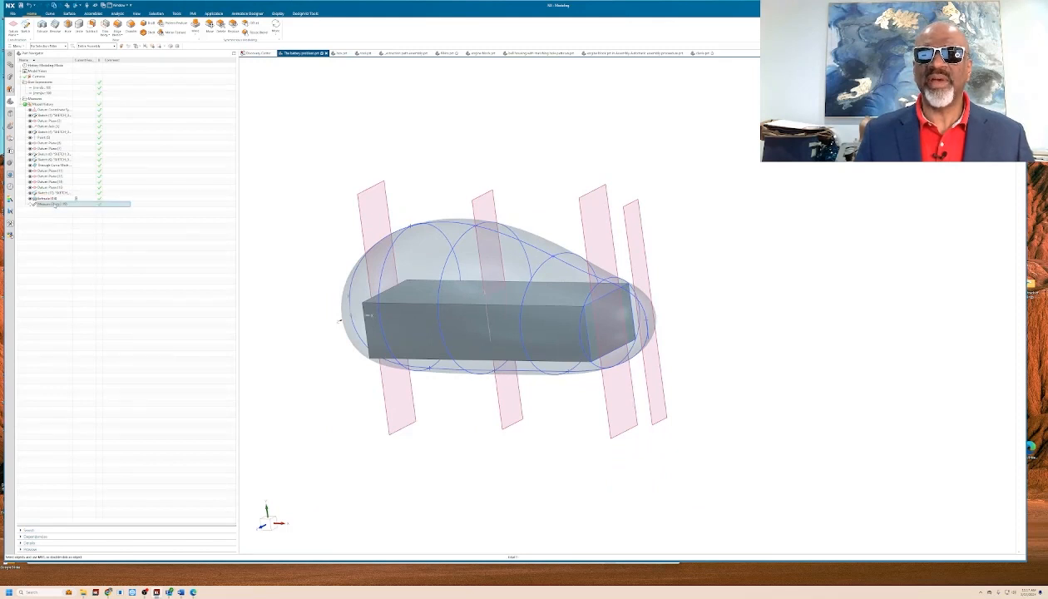
pyautogui.rightClick(55, 205)
pyautogui.click(75, 226)
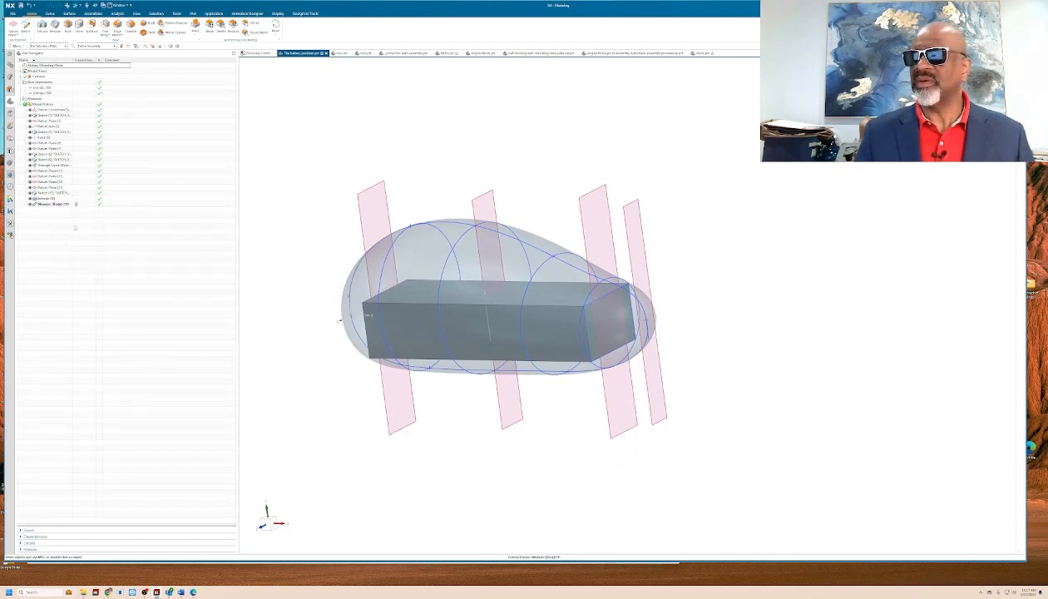
pyautogui.moveTo(563, 257)
pyautogui.mouseDown(button='middle')
pyautogui.moveTo(644, 276)
pyautogui.moveTo(545, 261)
pyautogui.mouseUp(button='middle')
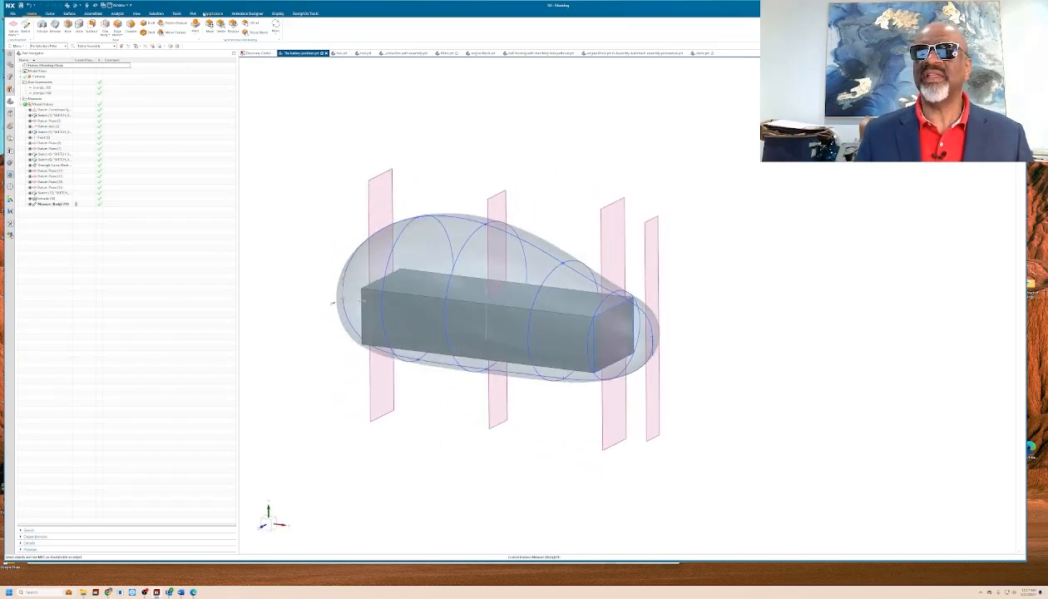
pyautogui.click(117, 14)
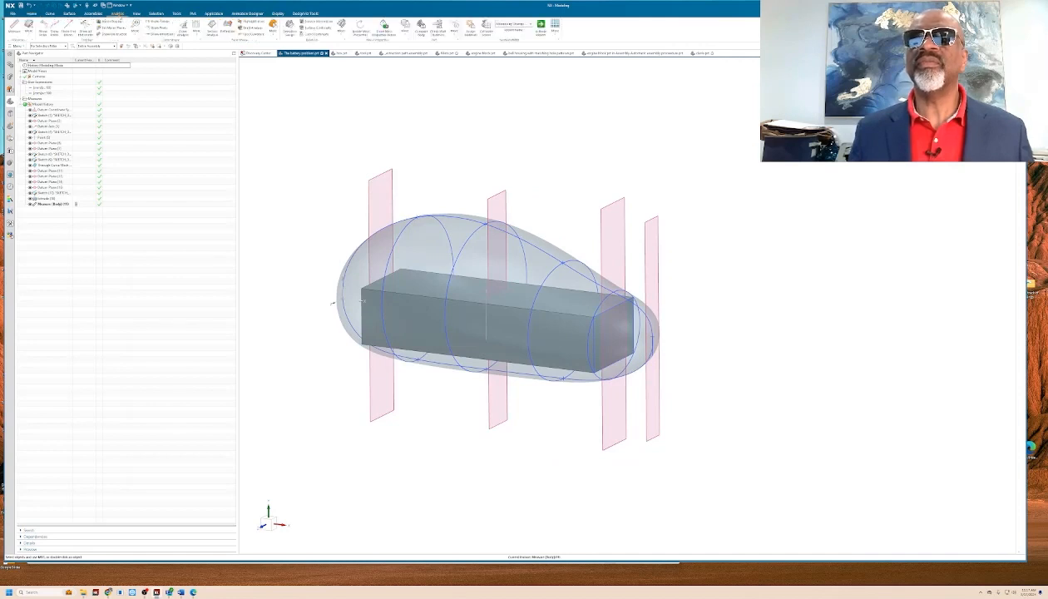
pyautogui.click(14, 25)
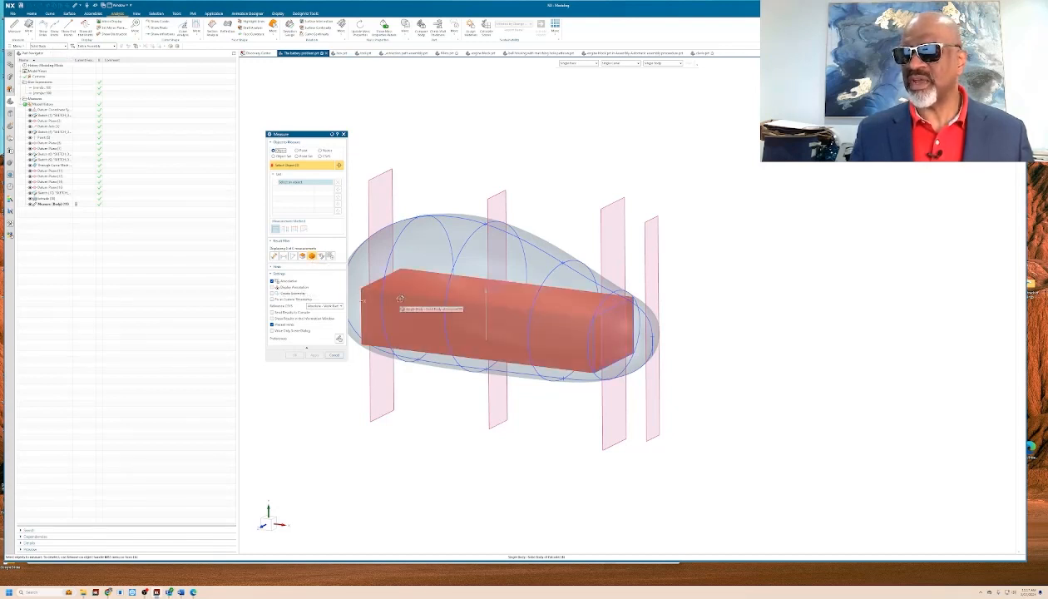
pyautogui.press('Escape')
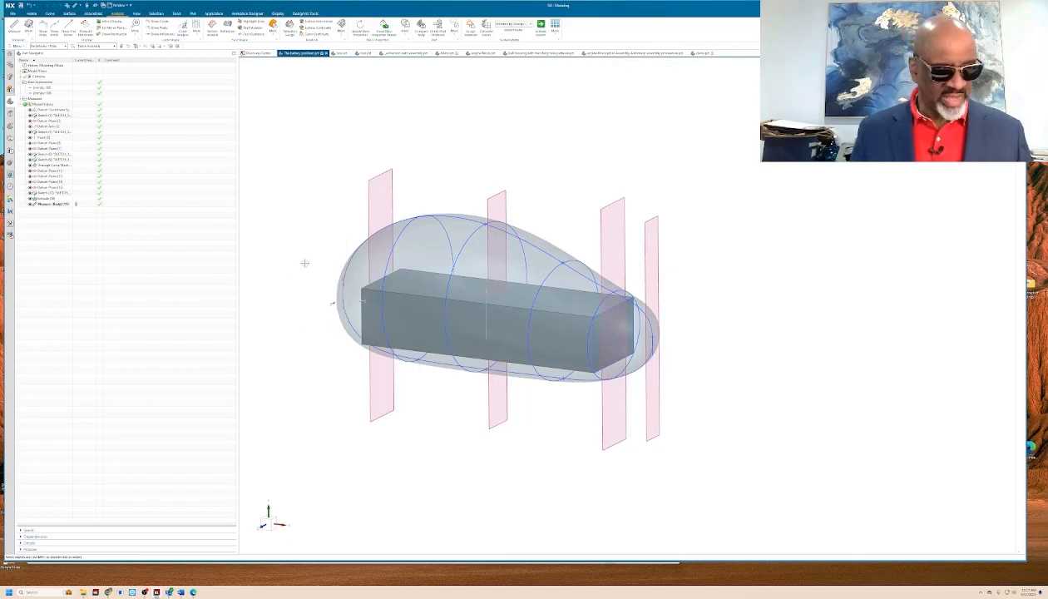
# - Open the part's expressions list, examine the body measurement expressions including the volume, and close the list without changes
pyautogui.hotkey('ctrl', 'e')
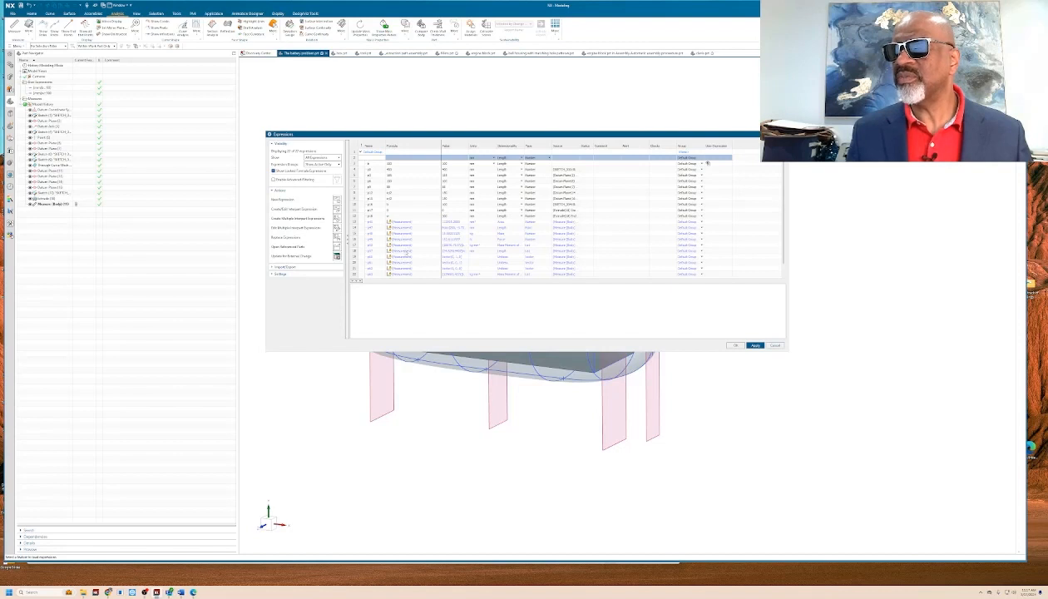
pyautogui.scroll(-1, 406, 253)
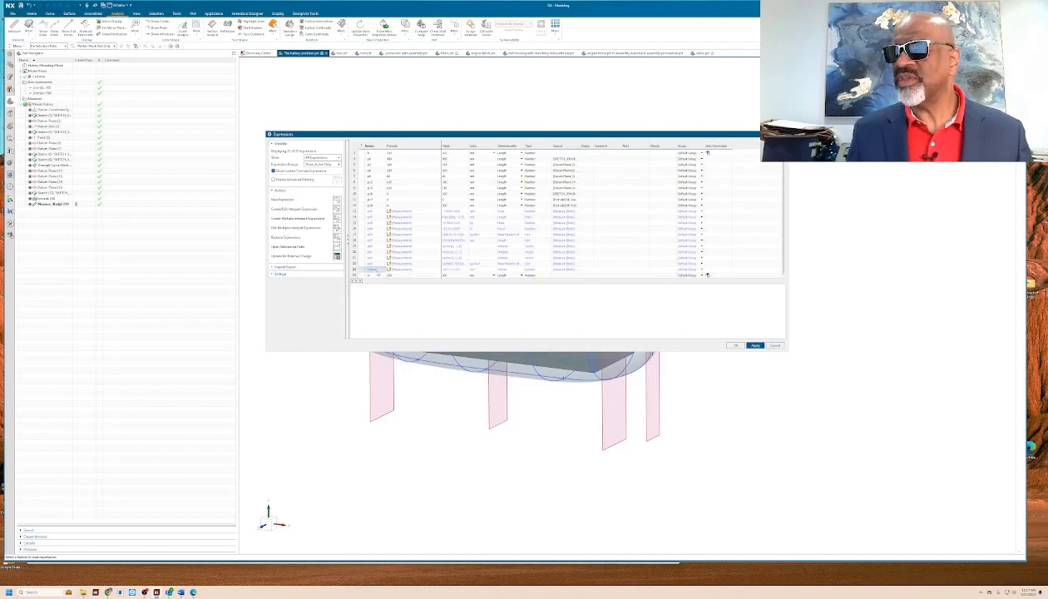
pyautogui.click(775, 346)
pyautogui.moveTo(723, 298); pyautogui.dragTo(703, 290, button='middle')
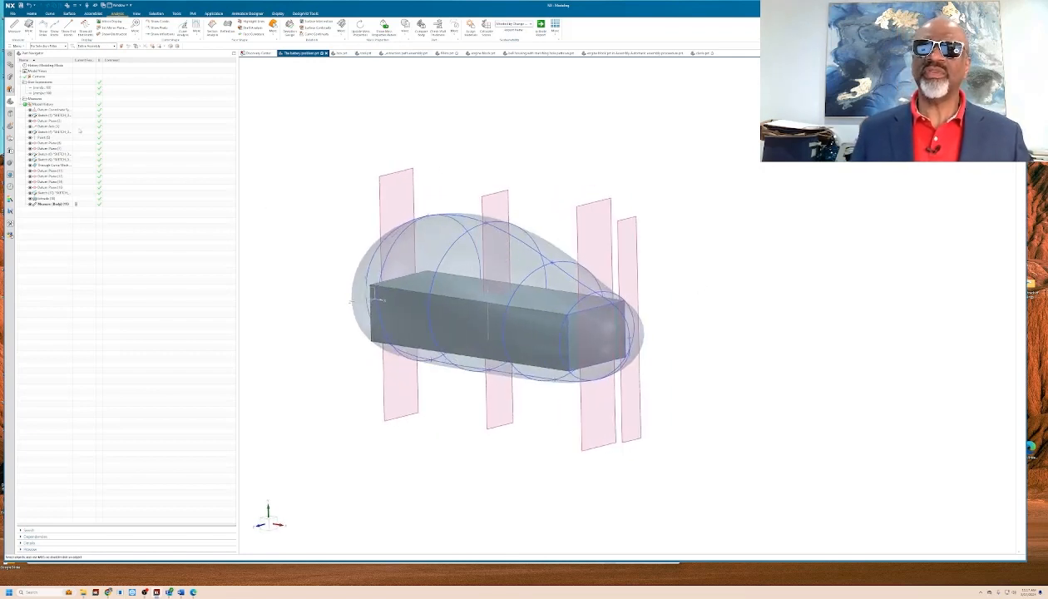
# - Change the second user expression to shorten the battery box, and examine the rebuilt box inside the curved body from several angles
pyautogui.doubleClick(55, 94)
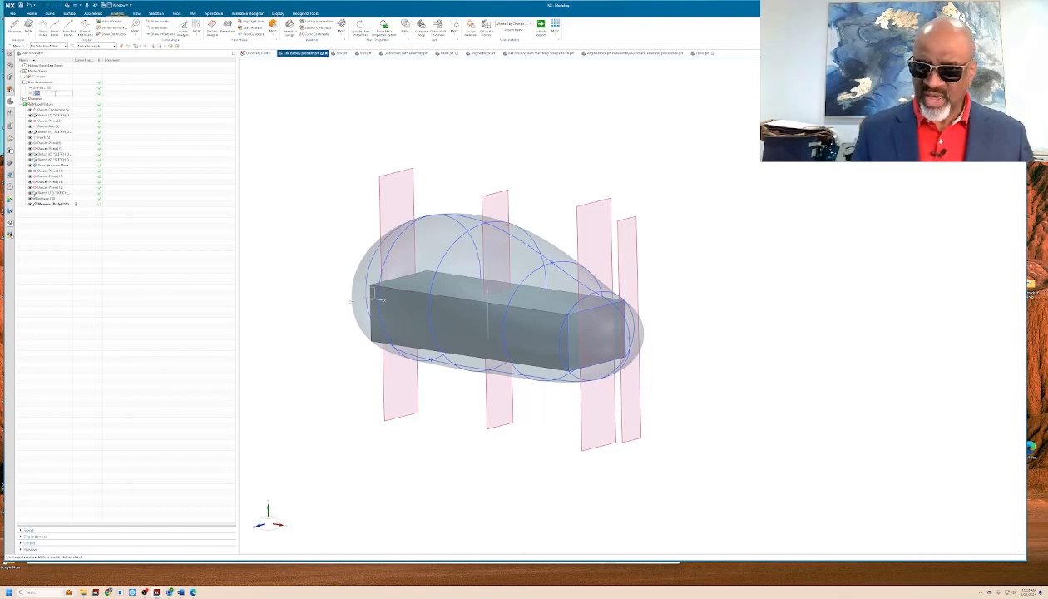
pyautogui.press('Return')
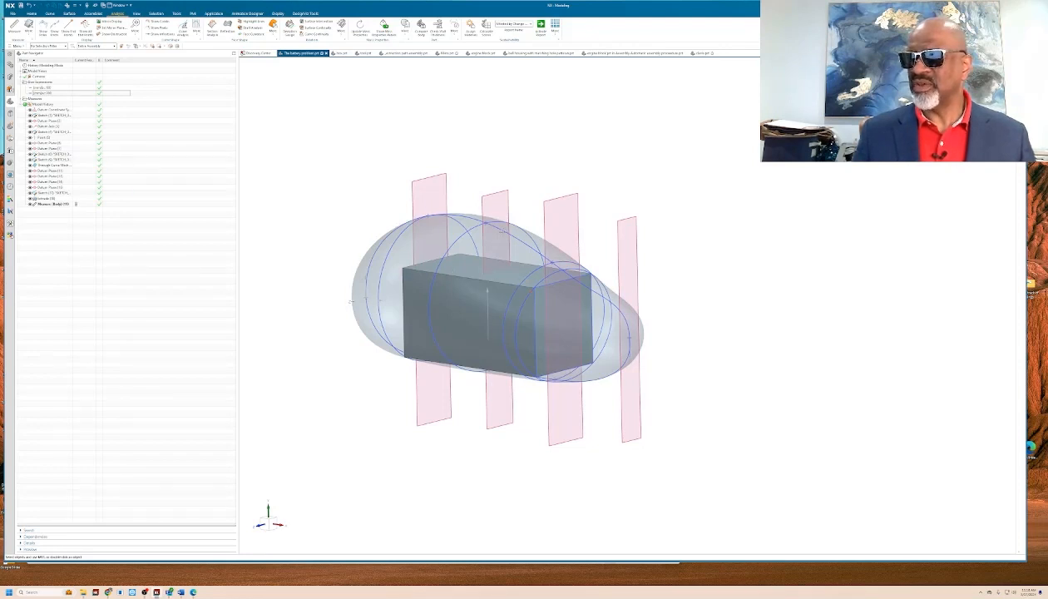
pyautogui.moveTo(500, 210); pyautogui.dragTo(543, 206, button='middle')
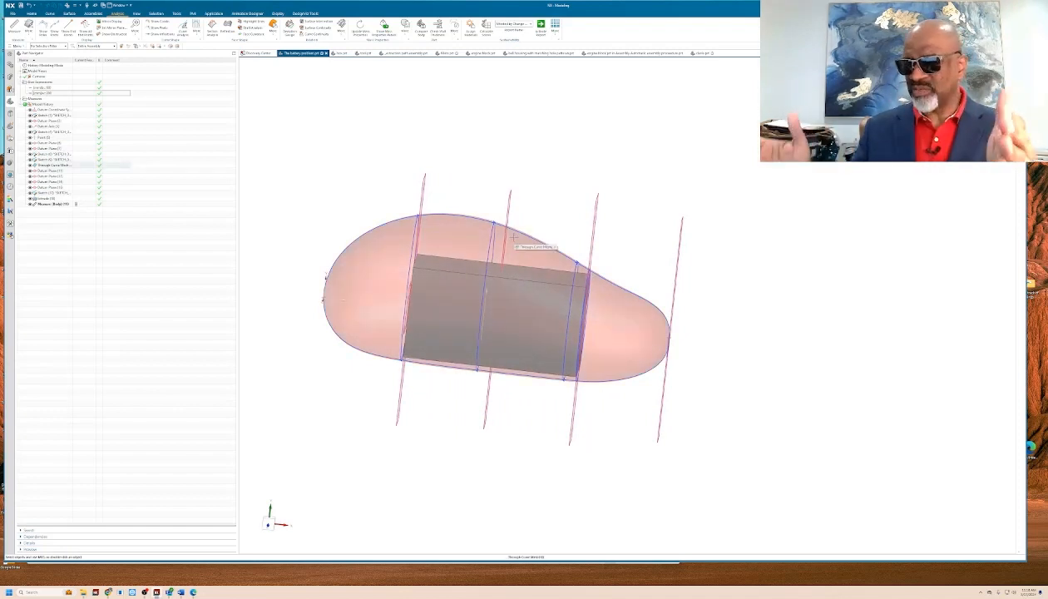
pyautogui.moveTo(655, 259); pyautogui.dragTo(530, 387, button='middle')
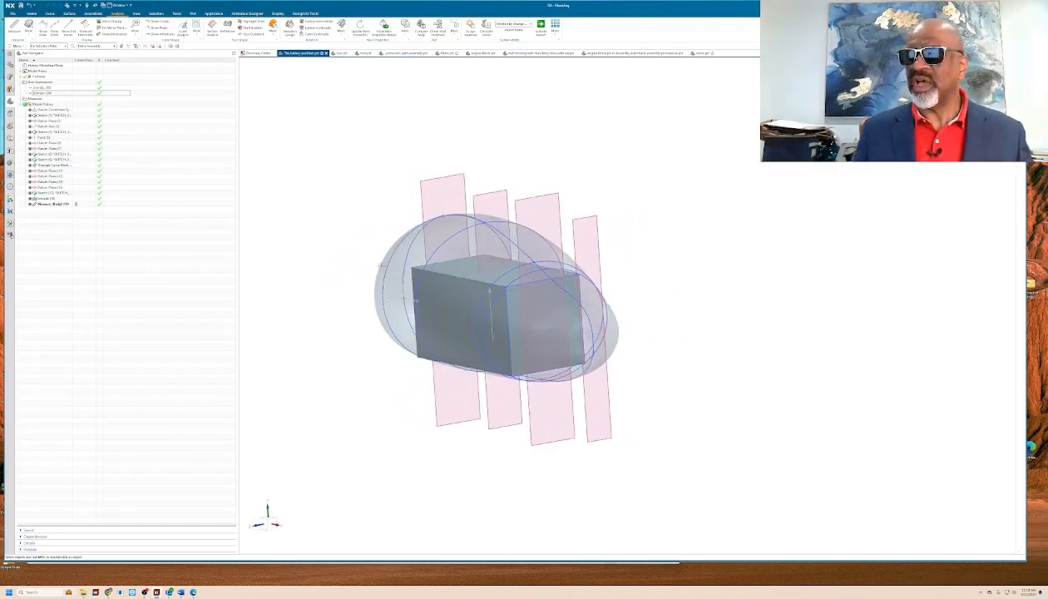
pyautogui.moveTo(381, 266); pyautogui.dragTo(406, 221, button='middle')
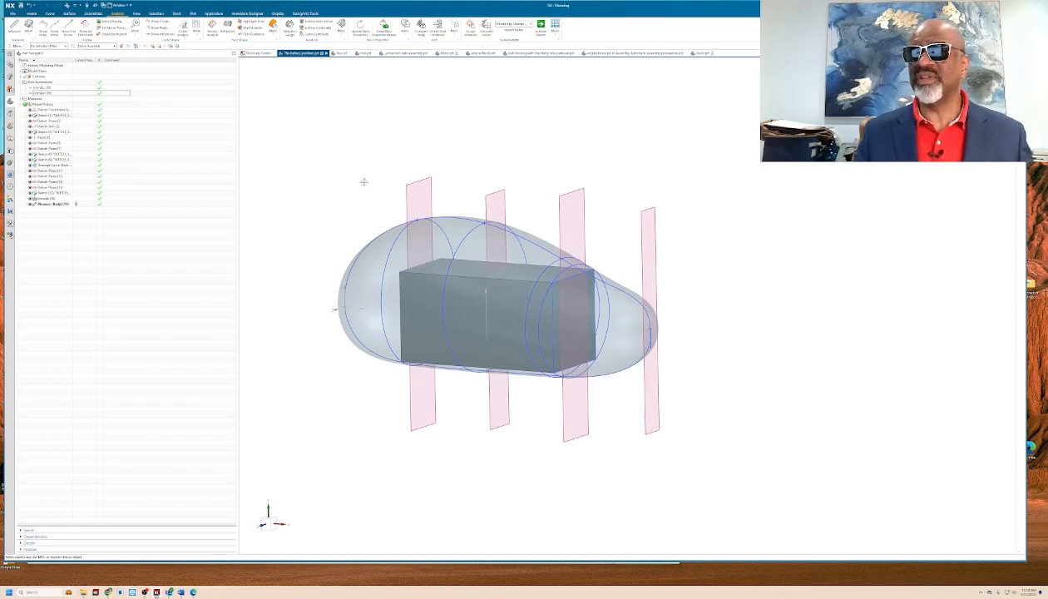
pyautogui.moveTo(386, 159); pyautogui.dragTo(382, 120, button='middle')
pyautogui.scroll(2, 382, 161)
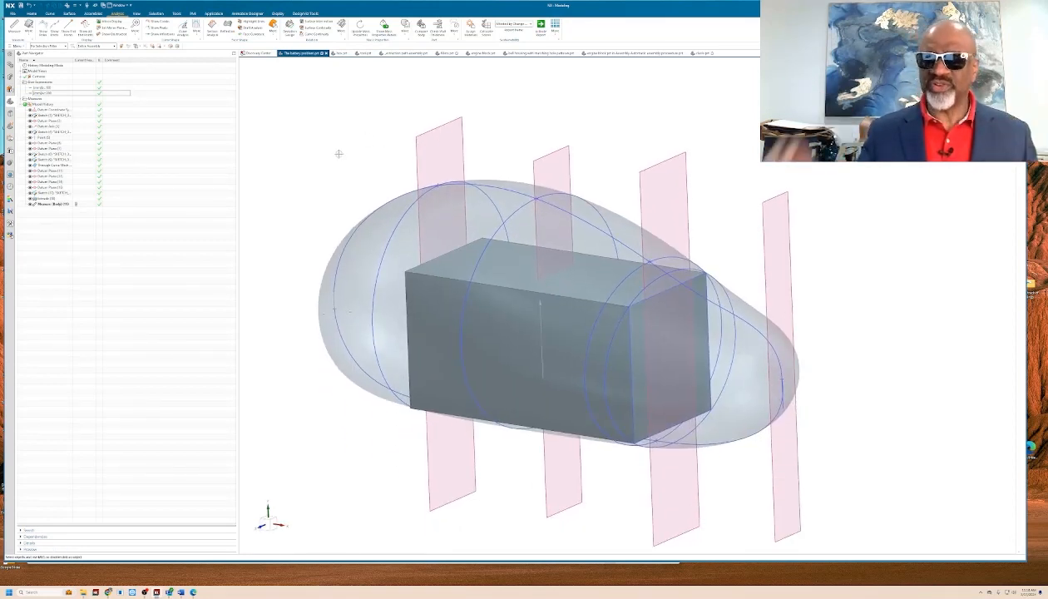
pyautogui.moveTo(338, 185)
pyautogui.mouseDown(button='middle')
pyautogui.moveTo(326, 187)
pyautogui.moveTo(339, 192)
pyautogui.mouseUp(button='middle')
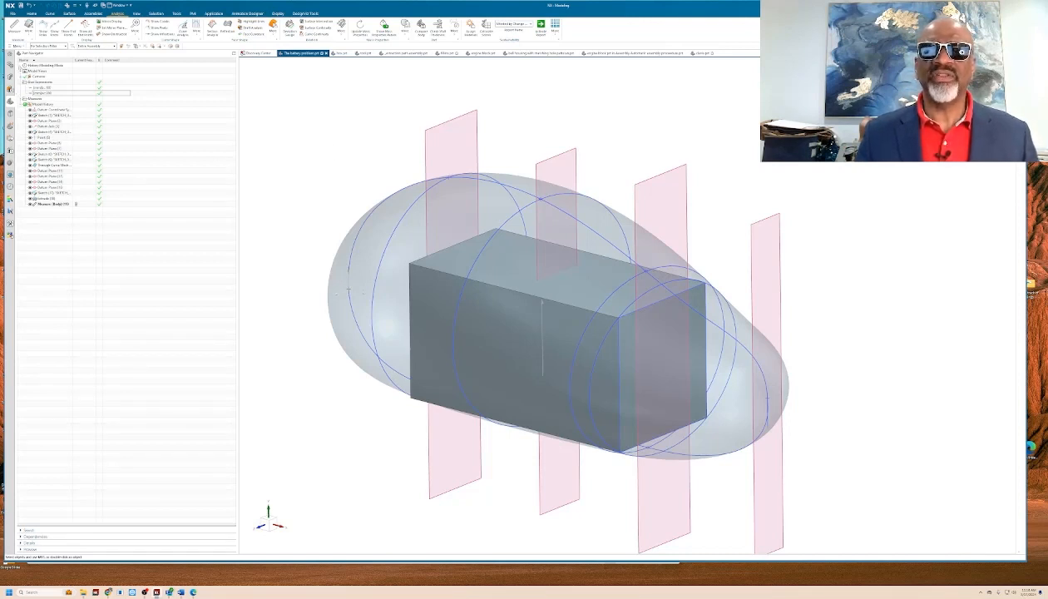
# - Start an Optimization study for the part, dismiss the information message, and name the new study
pyautogui.click(17, 46)
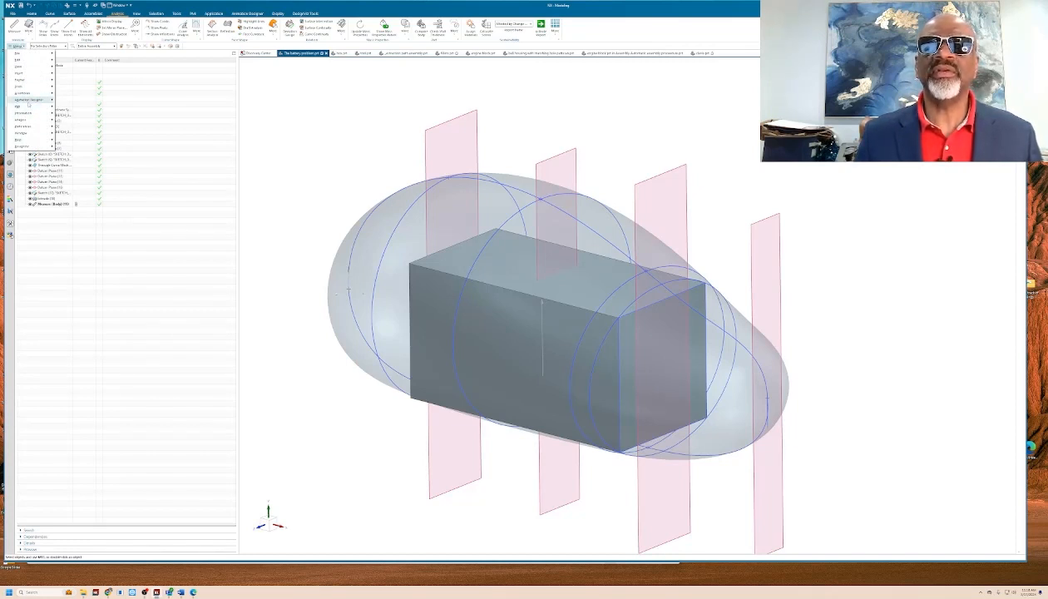
pyautogui.moveTo(41, 120)
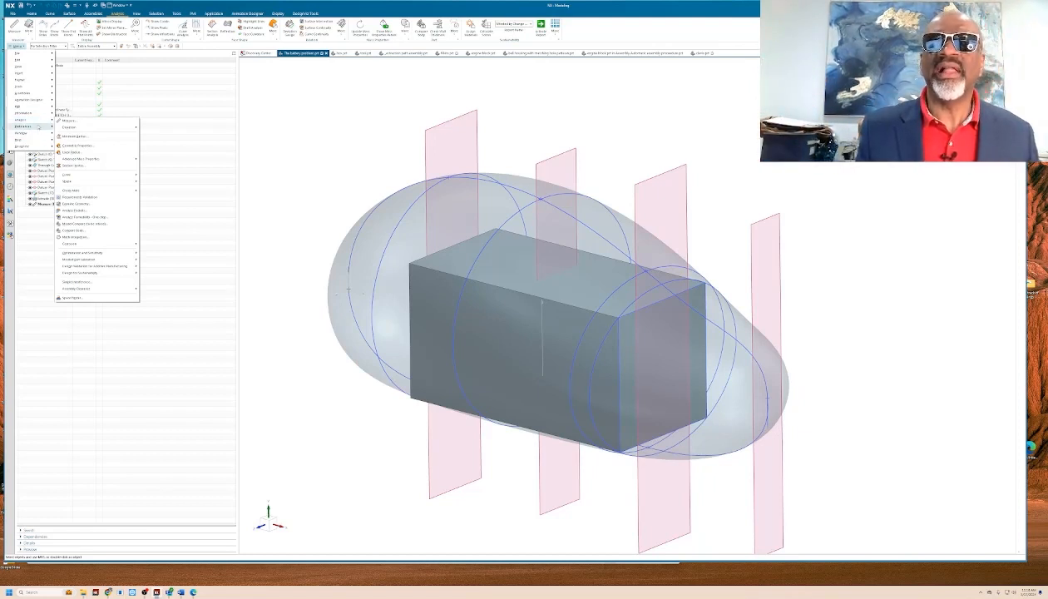
pyautogui.moveTo(94, 290)
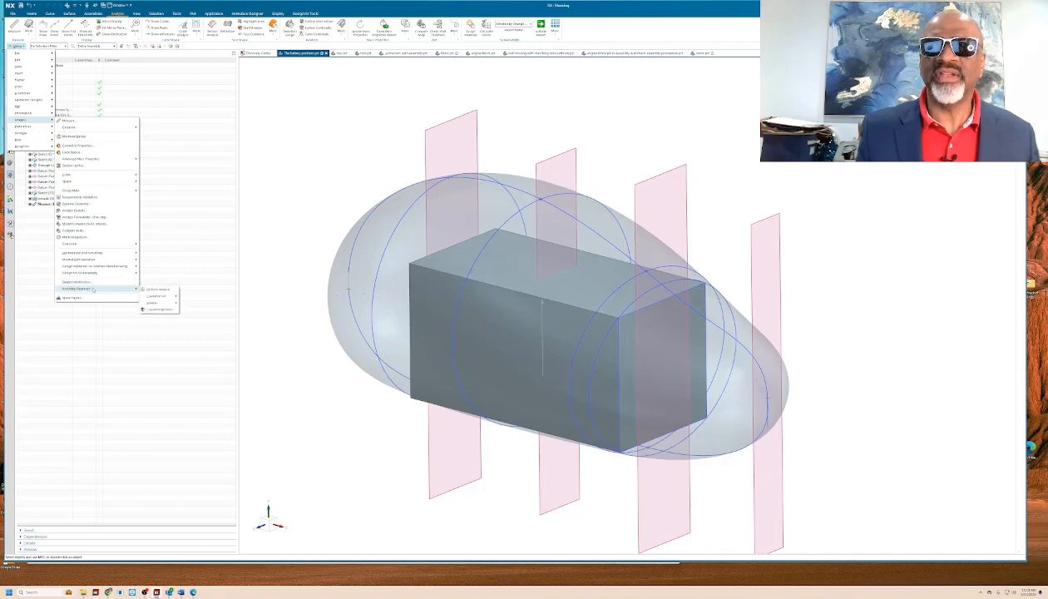
pyautogui.moveTo(109, 253)
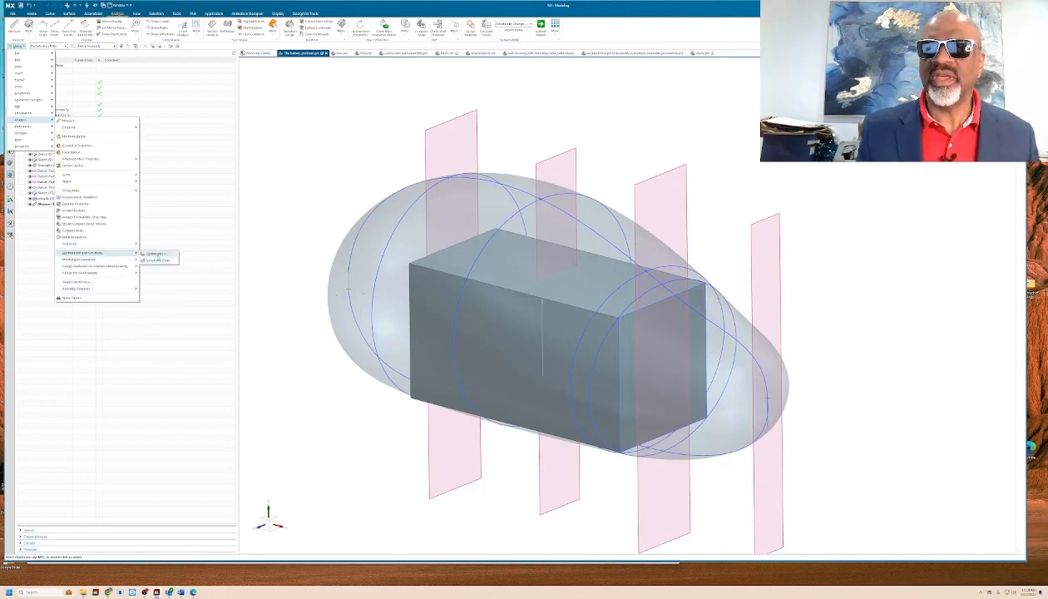
pyautogui.click(155, 253)
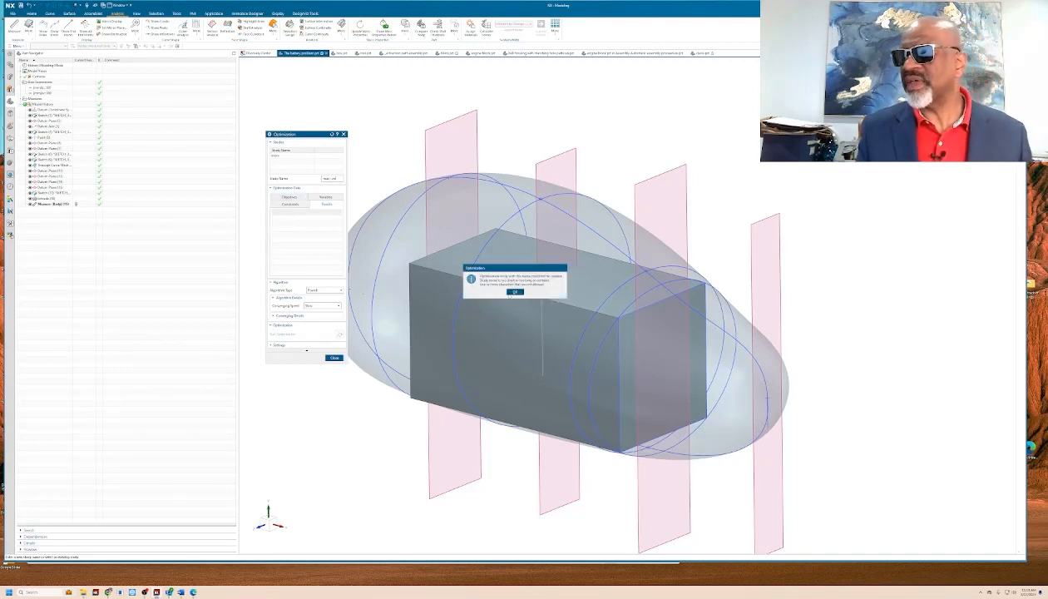
pyautogui.click(515, 293)
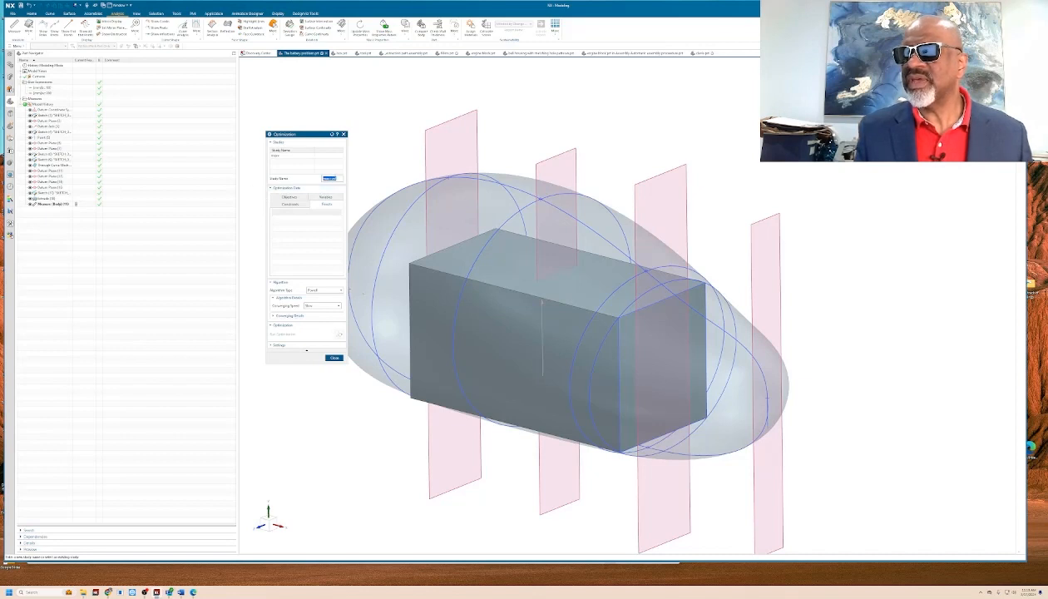
pyautogui.click(340, 178)
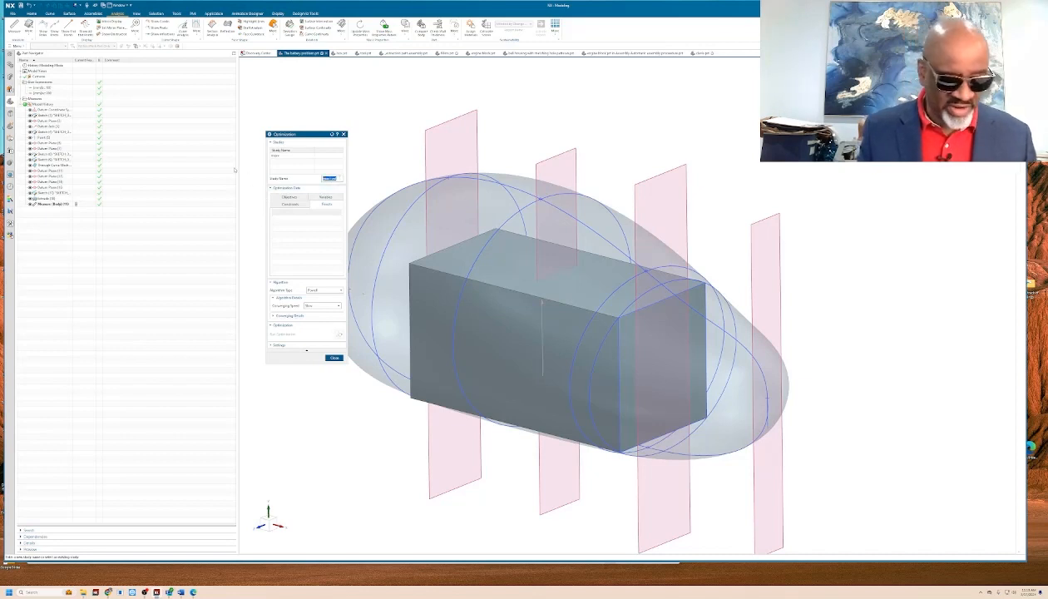
pyautogui.write('radius')
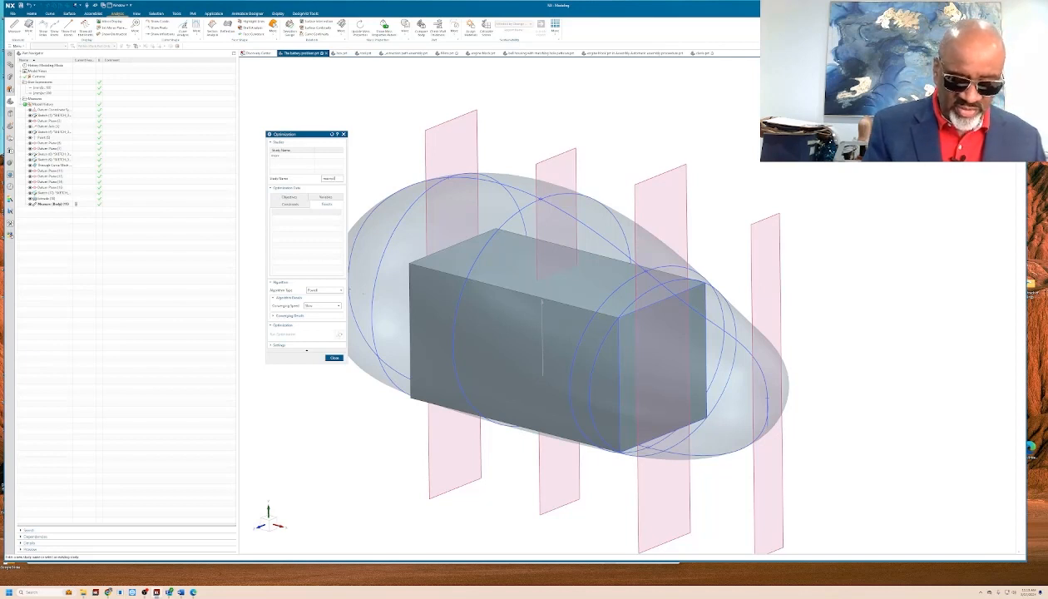
pyautogui.press('Return')
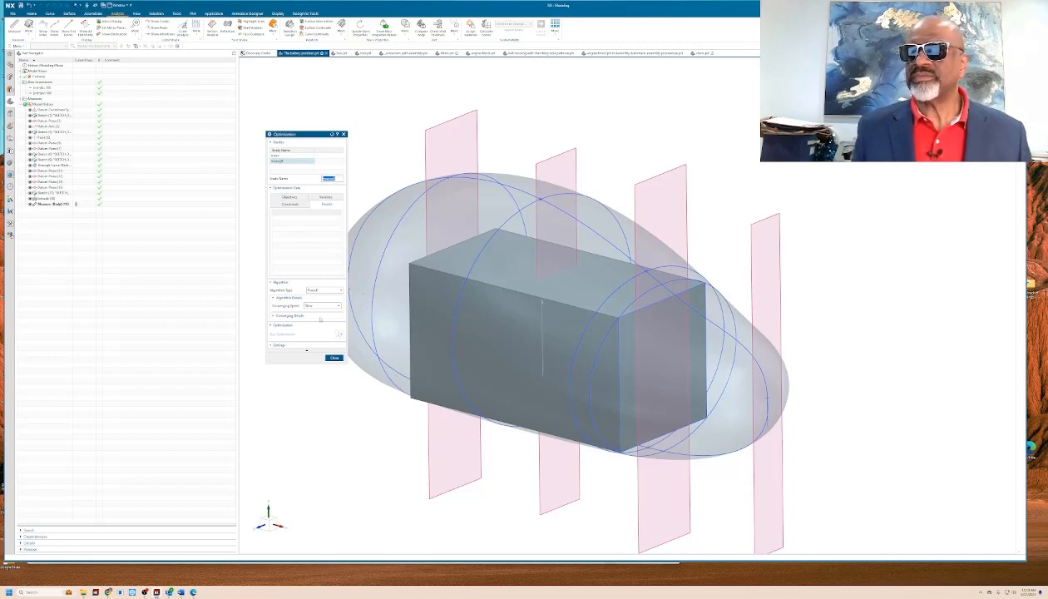
# - Set the study's optimization type to Maximum and specify the body's volume expression as the objective
pyautogui.click(289, 197)
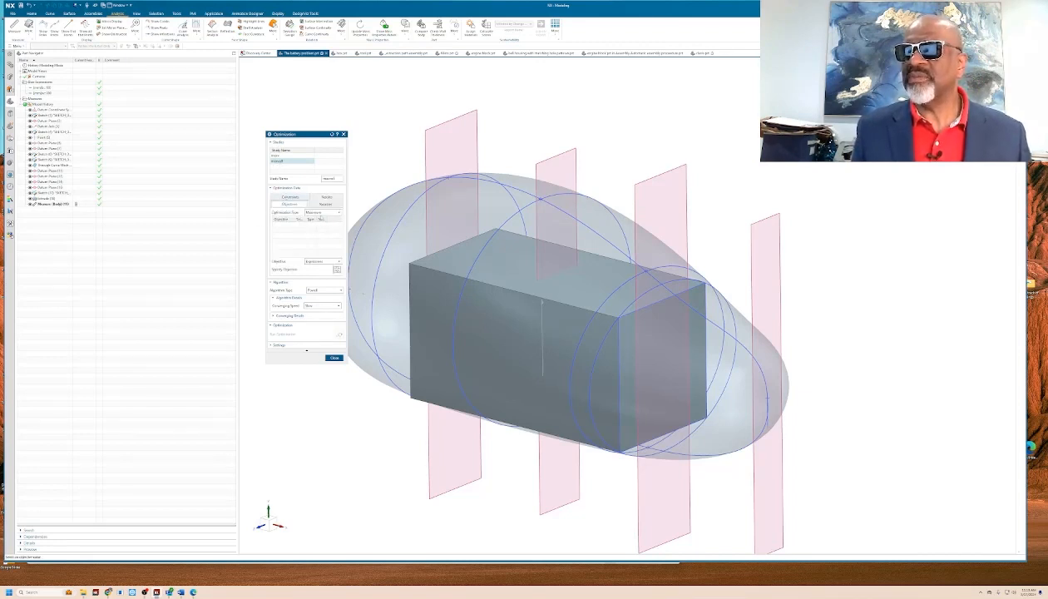
pyautogui.click(323, 213)
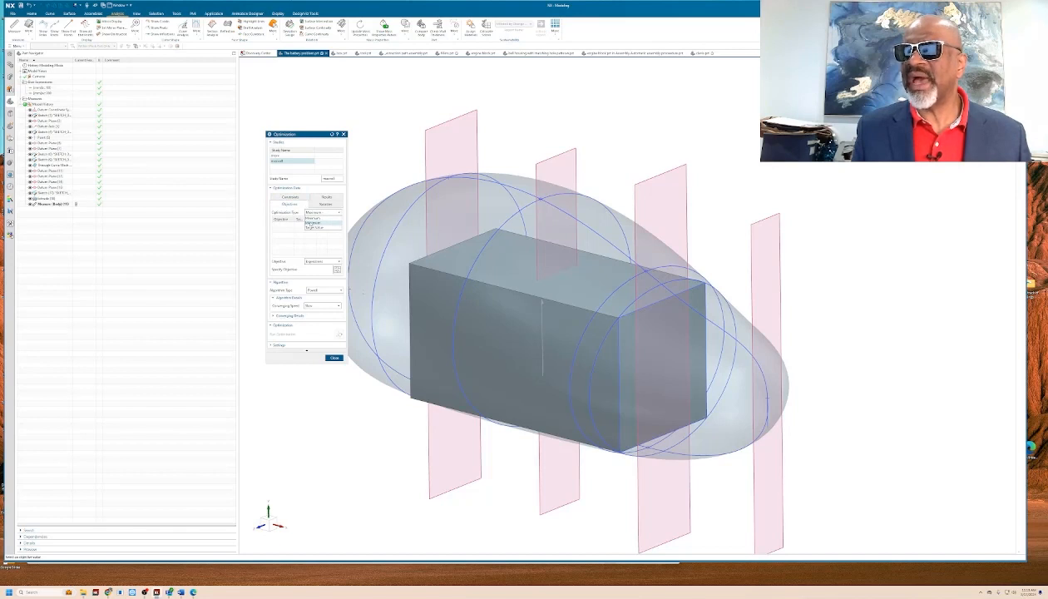
pyautogui.click(312, 223)
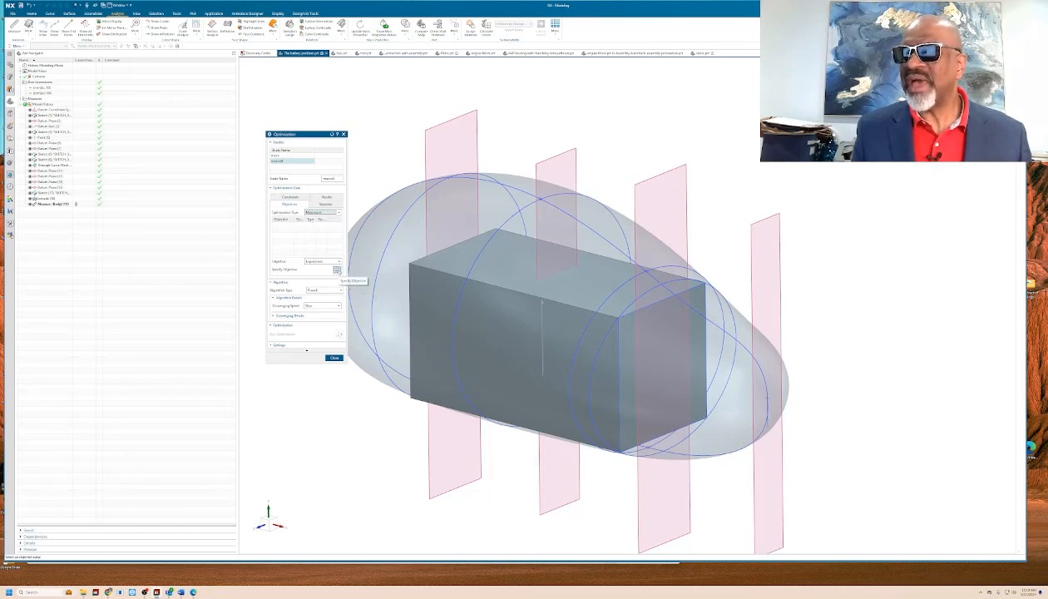
pyautogui.click(337, 270)
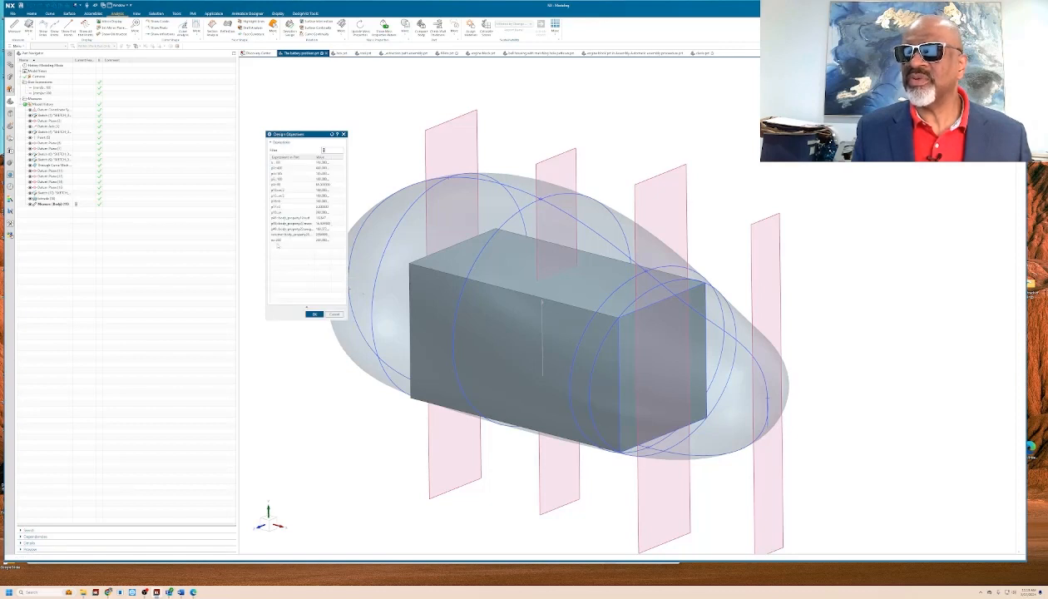
pyautogui.click(279, 234)
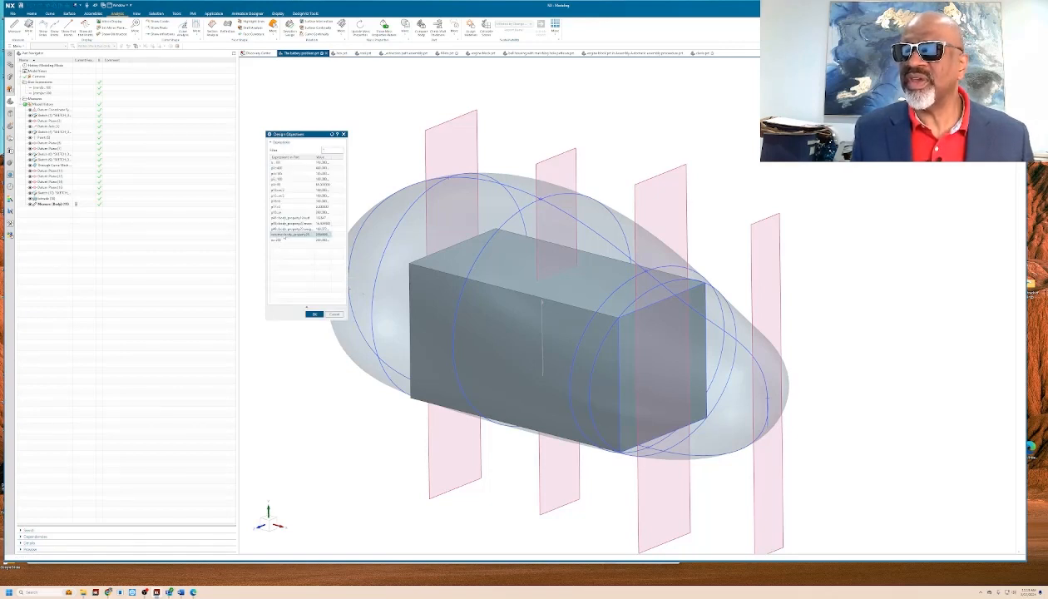
pyautogui.click(314, 313)
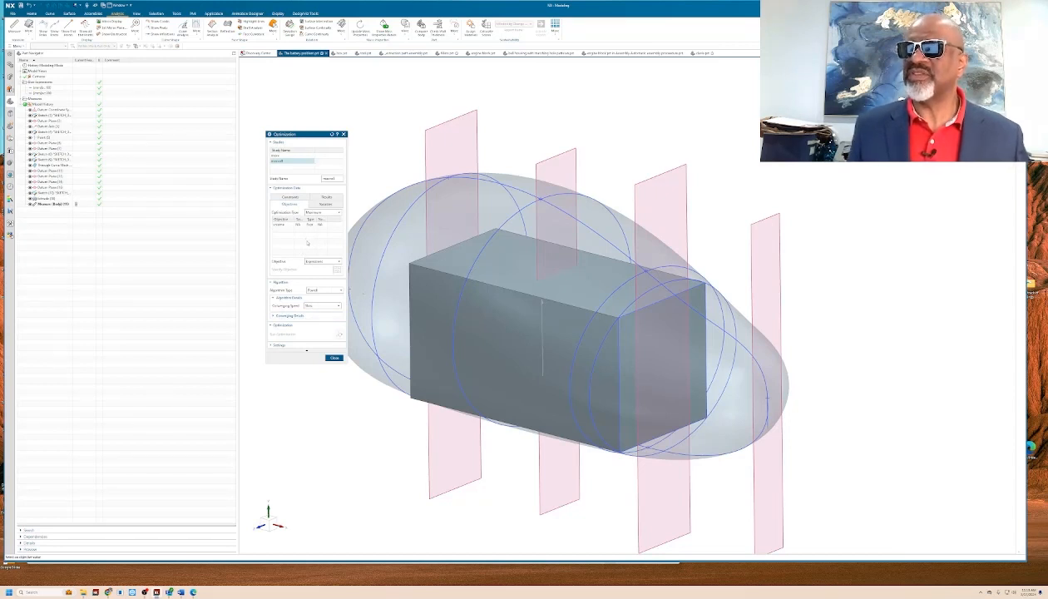
# - Add the two user expressions that control the battery box as design variables of the optimization study
pyautogui.click(318, 206)
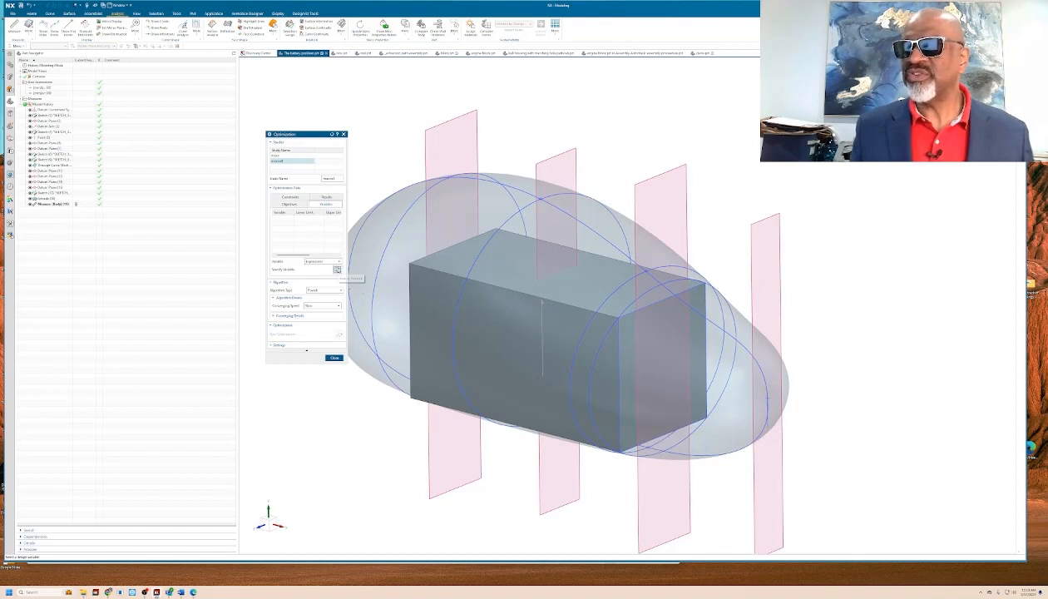
pyautogui.click(337, 269)
pyautogui.click(279, 163)
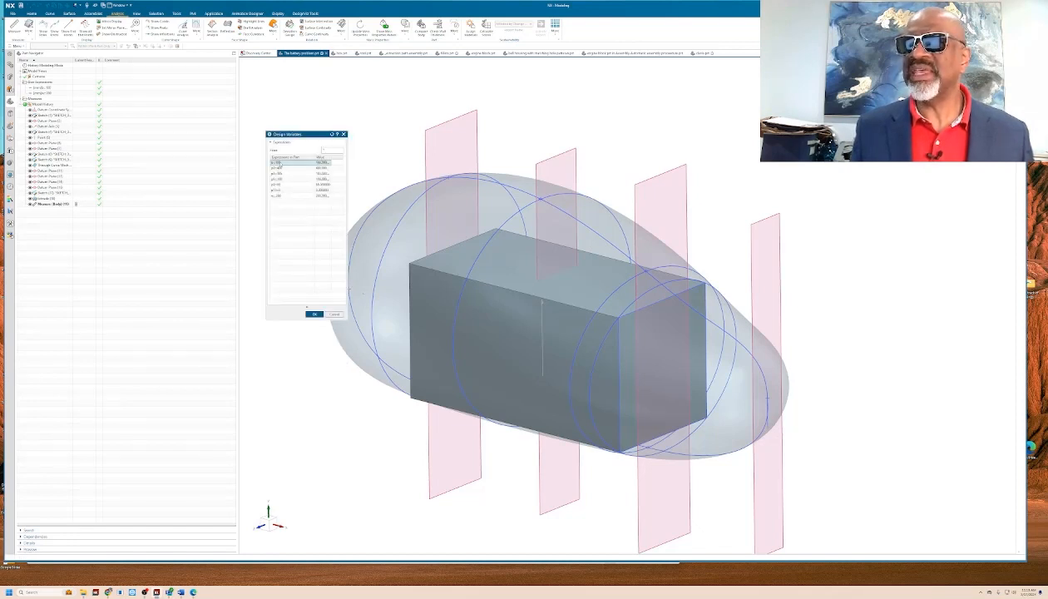
pyautogui.click(315, 314)
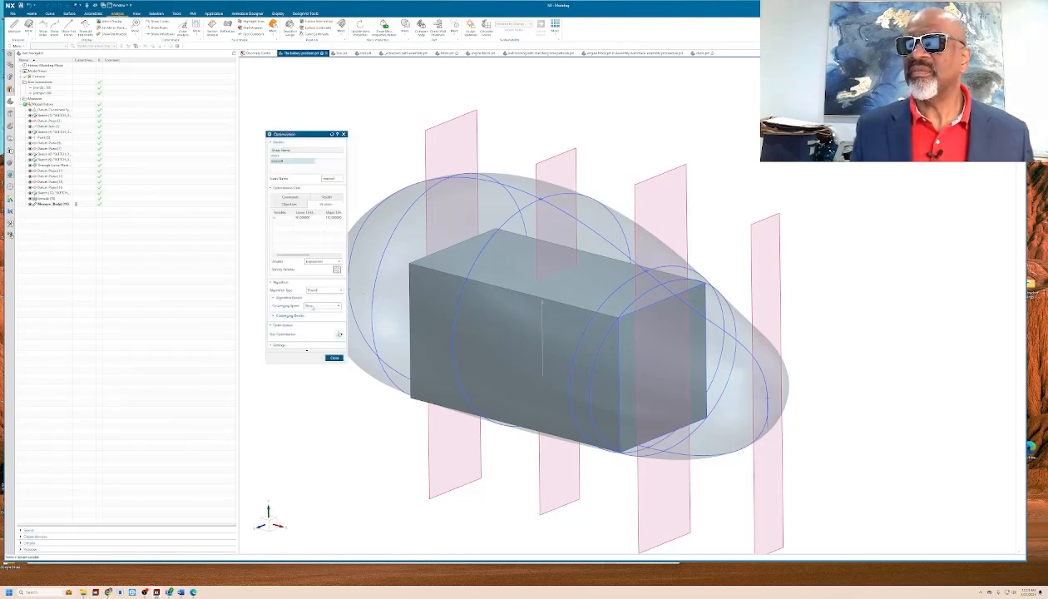
pyautogui.click(337, 269)
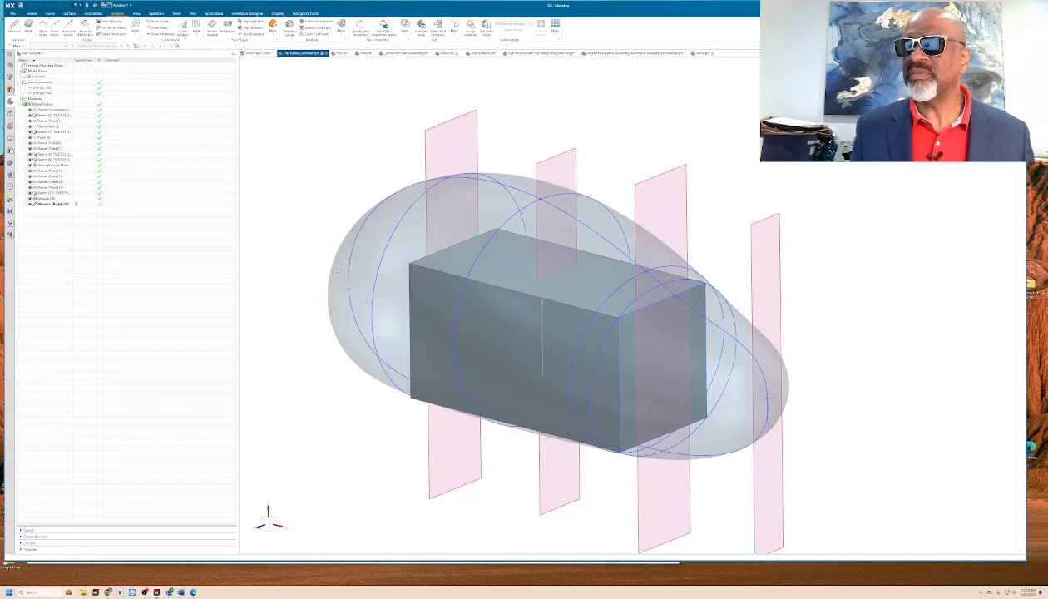
pyautogui.click(277, 191)
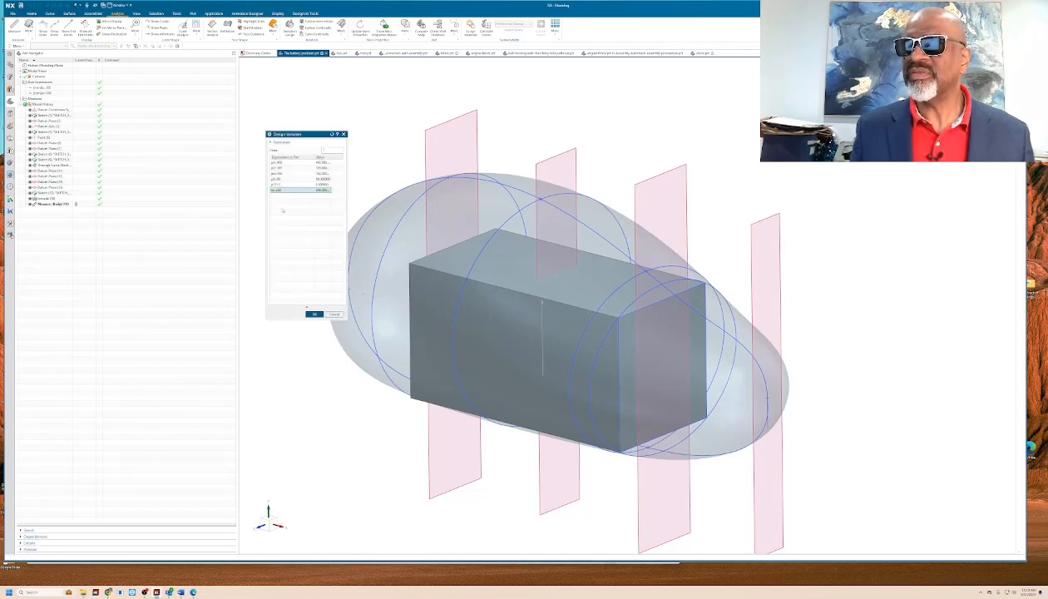
pyautogui.click(315, 314)
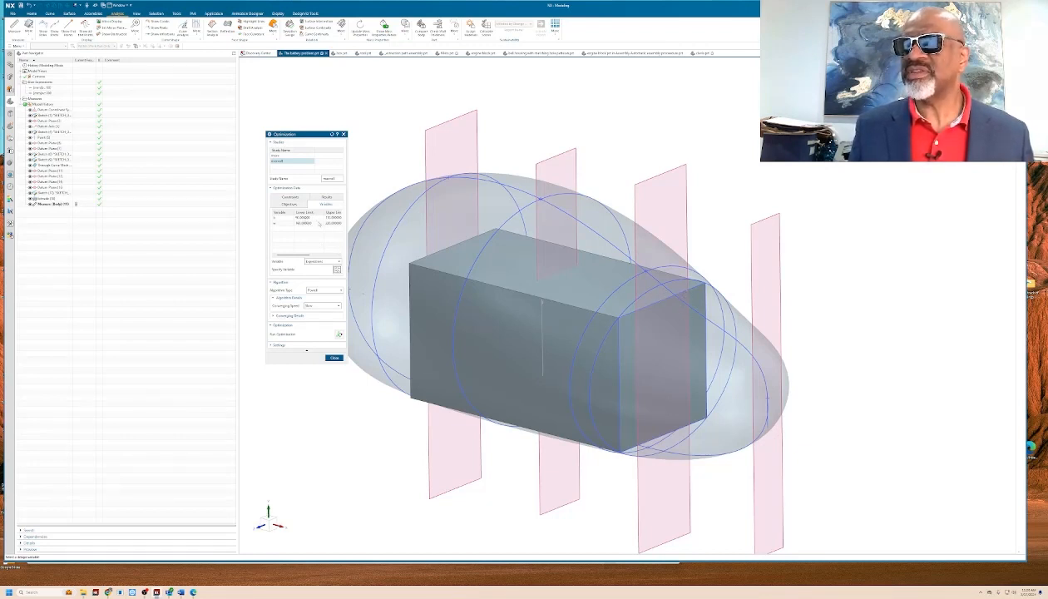
# - Enter new lower and upper limits for both design variables of the optimization study
pyautogui.doubleClick(302, 218)
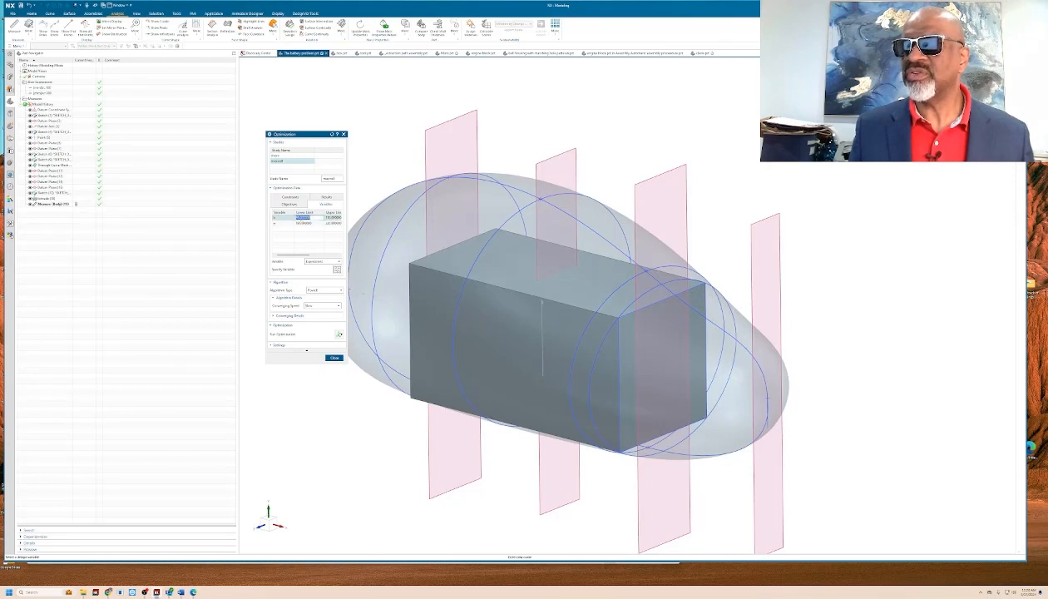
pyautogui.write('10')
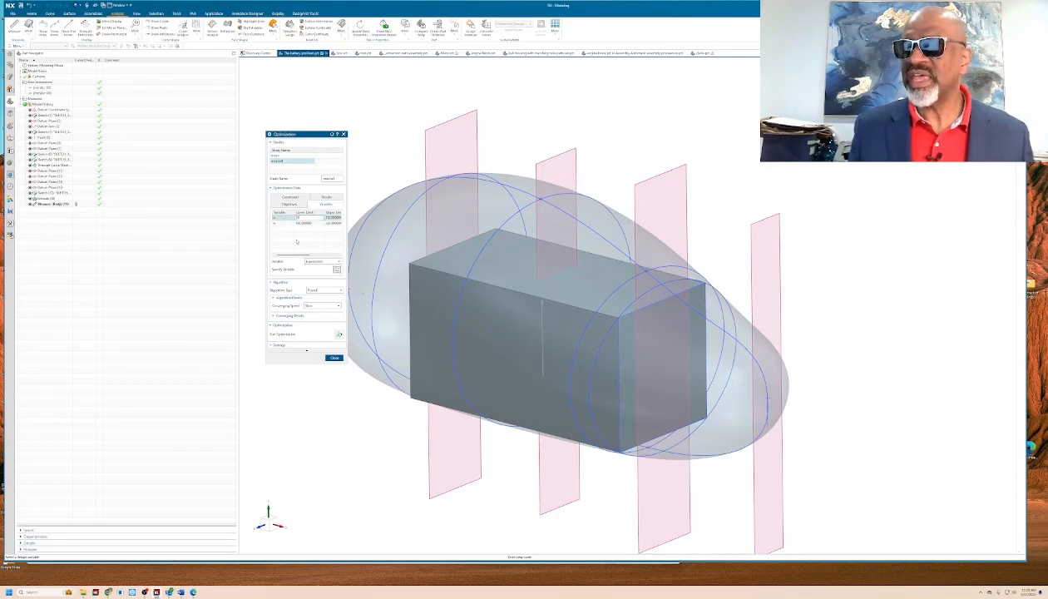
pyautogui.press('Tab')
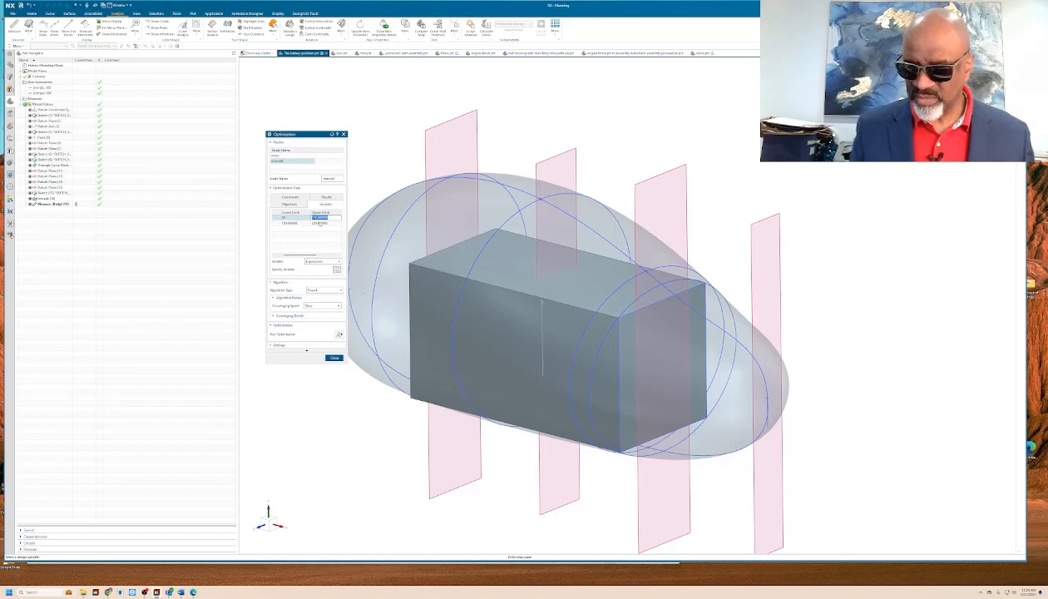
pyautogui.write('2')
pyautogui.press('Return')
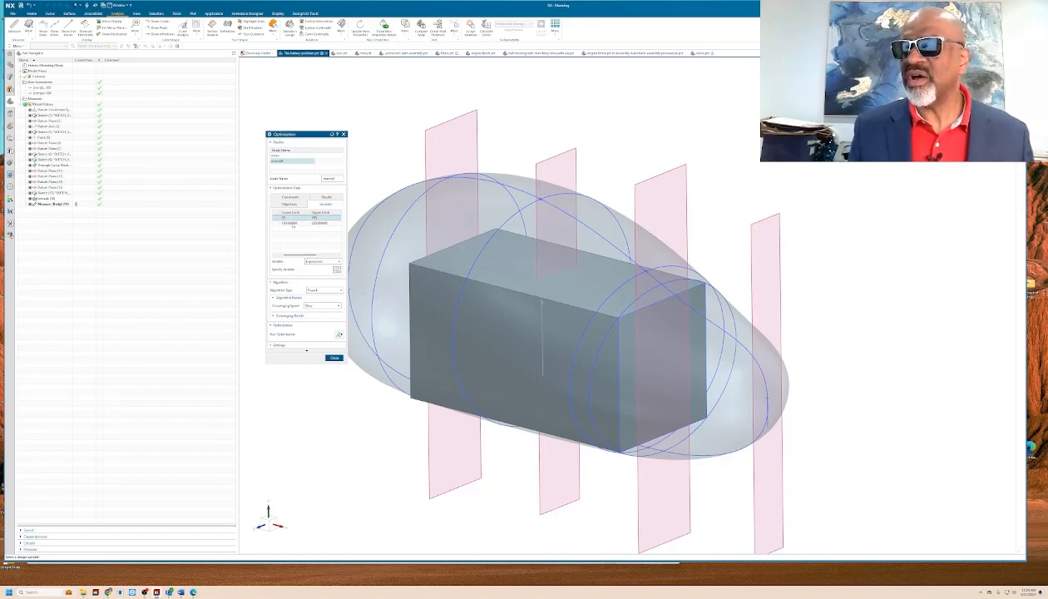
pyautogui.doubleClick(293, 224)
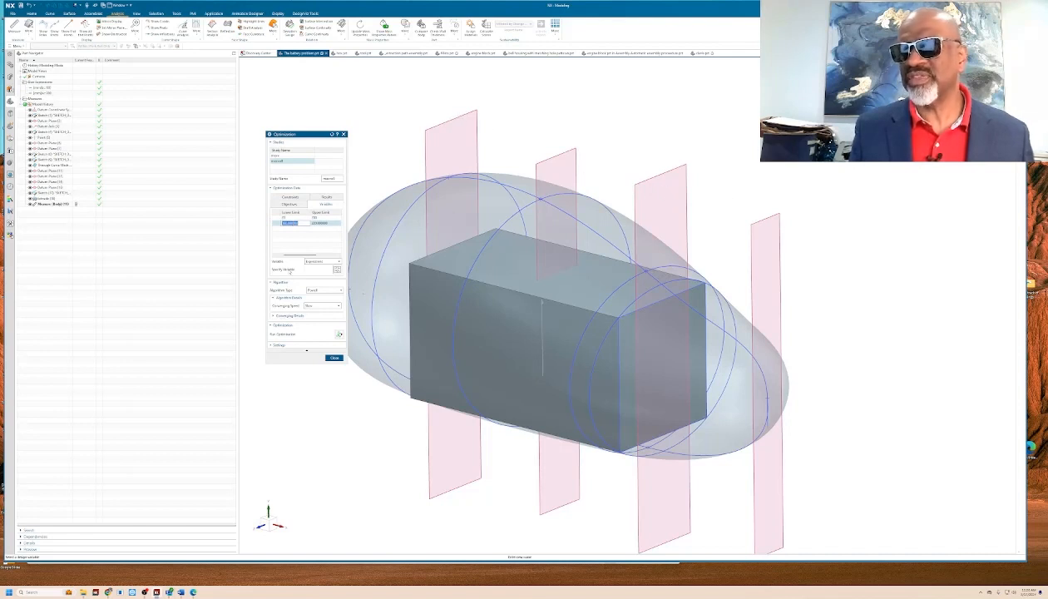
pyautogui.write('20')
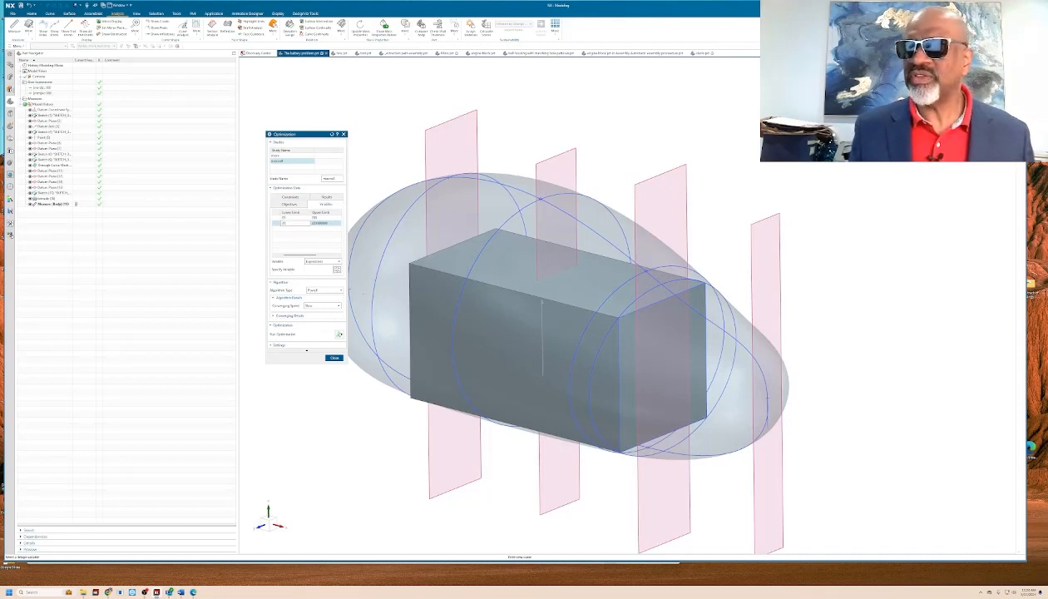
pyautogui.press('Tab')
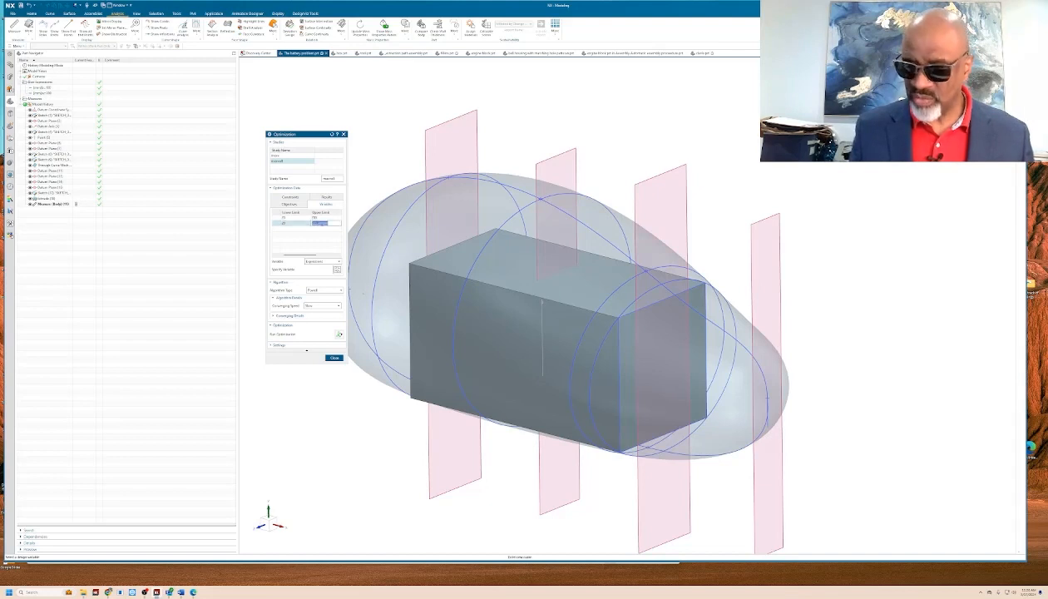
pyautogui.write('75')
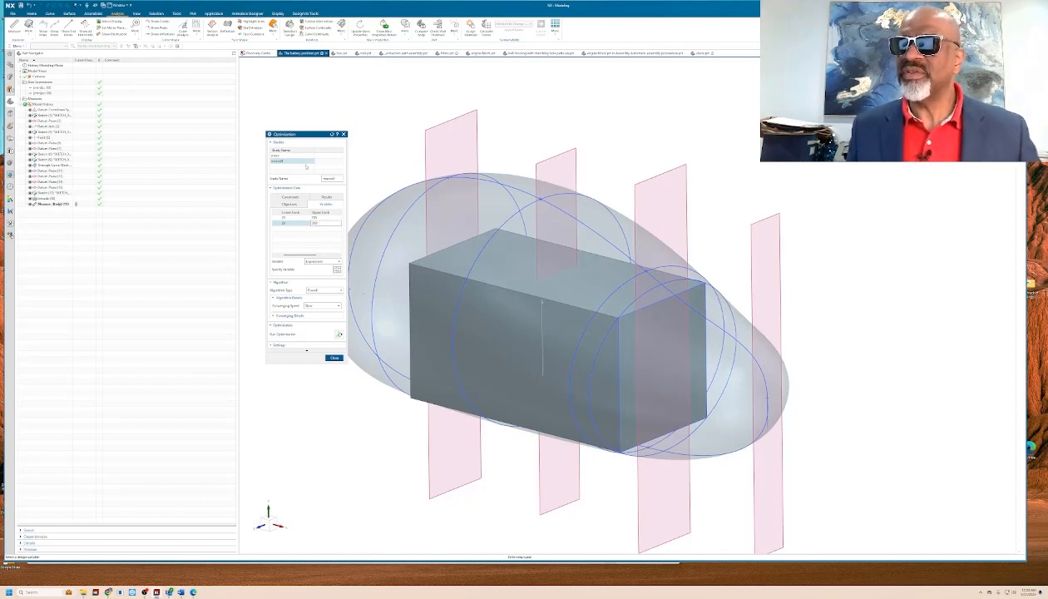
# - Run the optimization with the study dialog moved clear of the curved body and battery box
pyautogui.moveTo(312, 135); pyautogui.dragTo(189, 118)
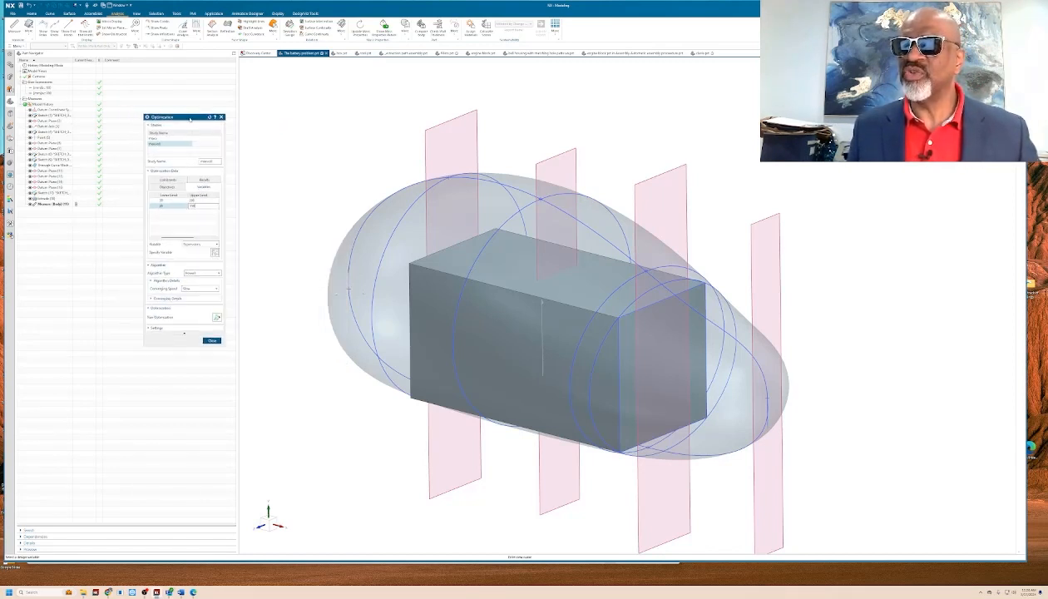
pyautogui.scroll(1, 309, 314)
pyautogui.scroll(-1, 308, 316)
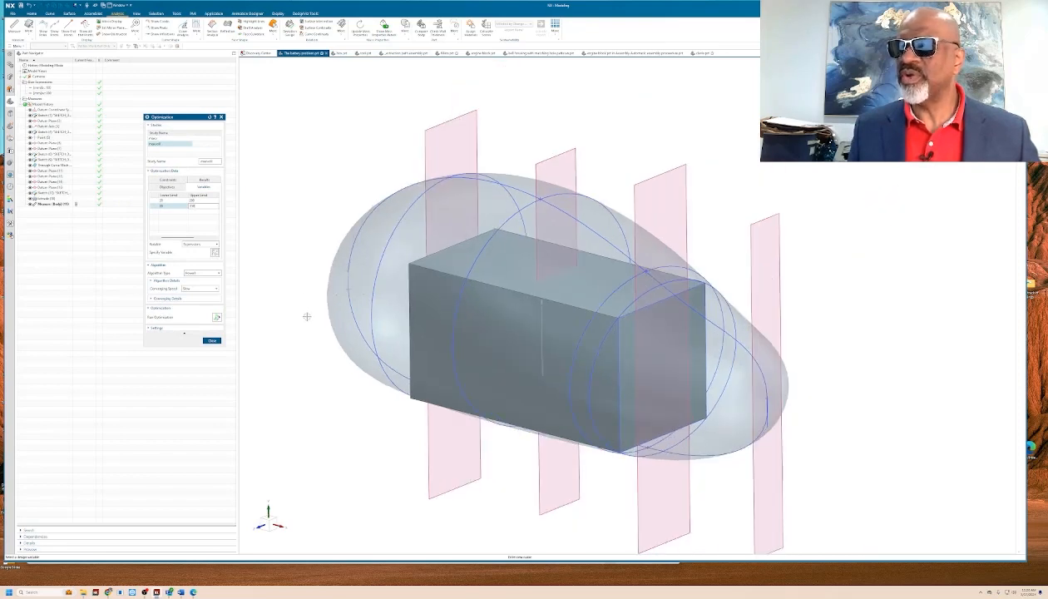
pyautogui.moveTo(306, 313); pyautogui.dragTo(321, 309, button='middle')
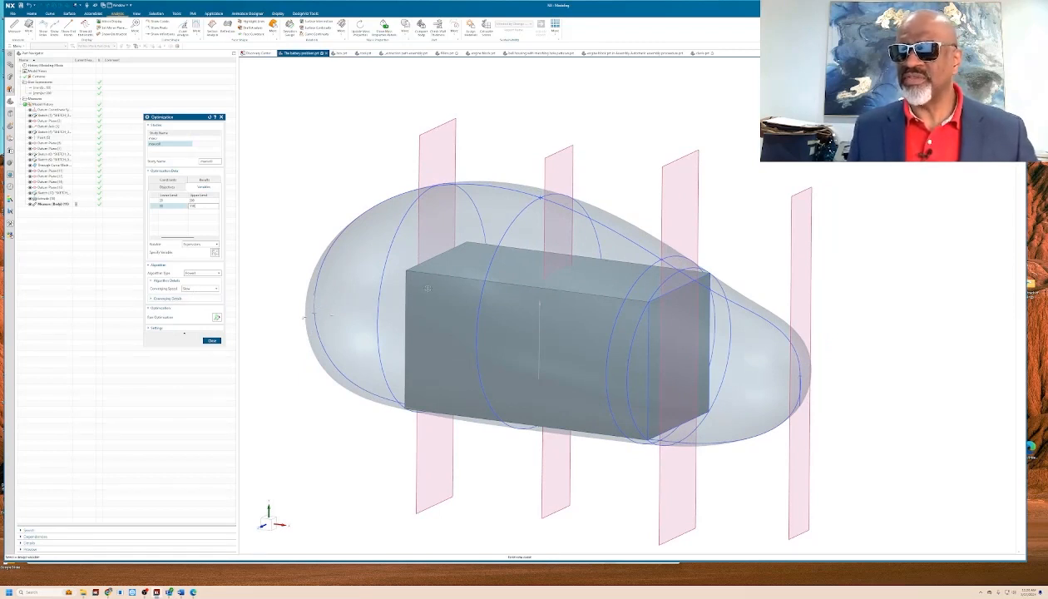
pyautogui.click(216, 318)
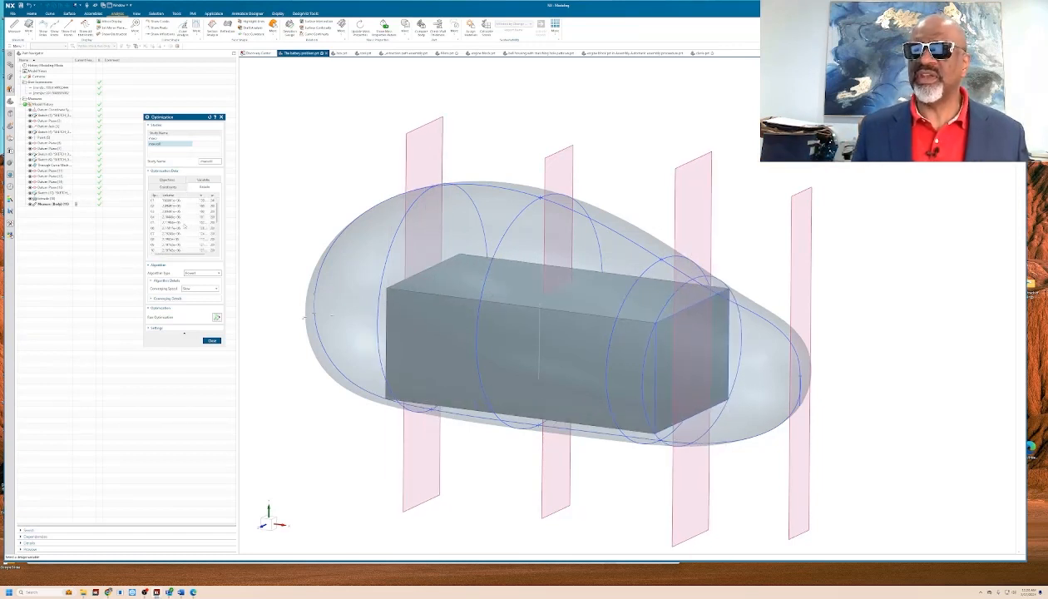
# - Enlarge the study's results table, examine the volume and variables of the final iteration, and close the study
pyautogui.moveTo(218, 218); pyautogui.dragTo(275, 263)
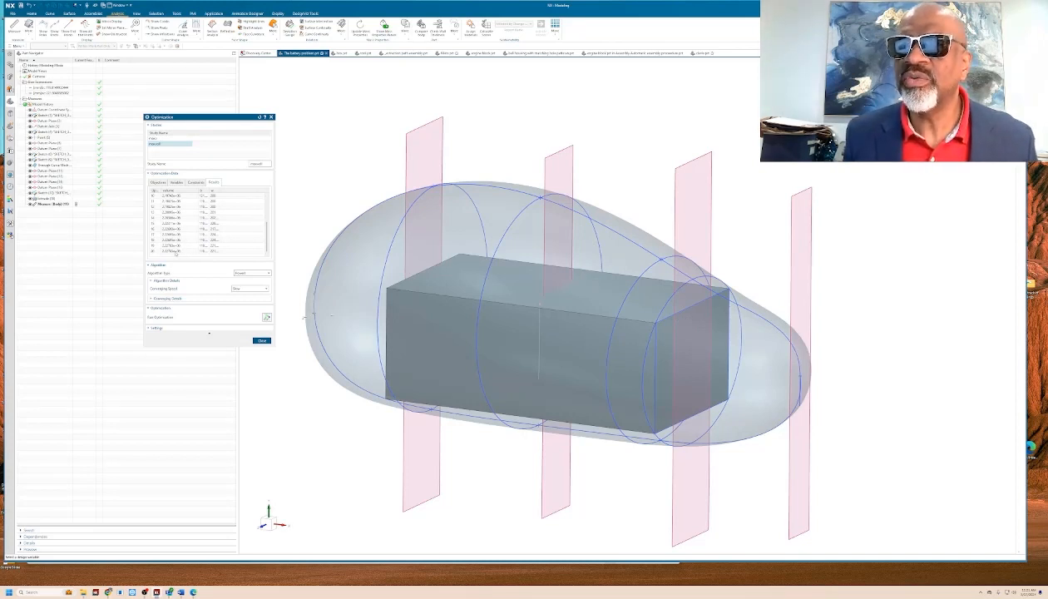
pyautogui.click(176, 250)
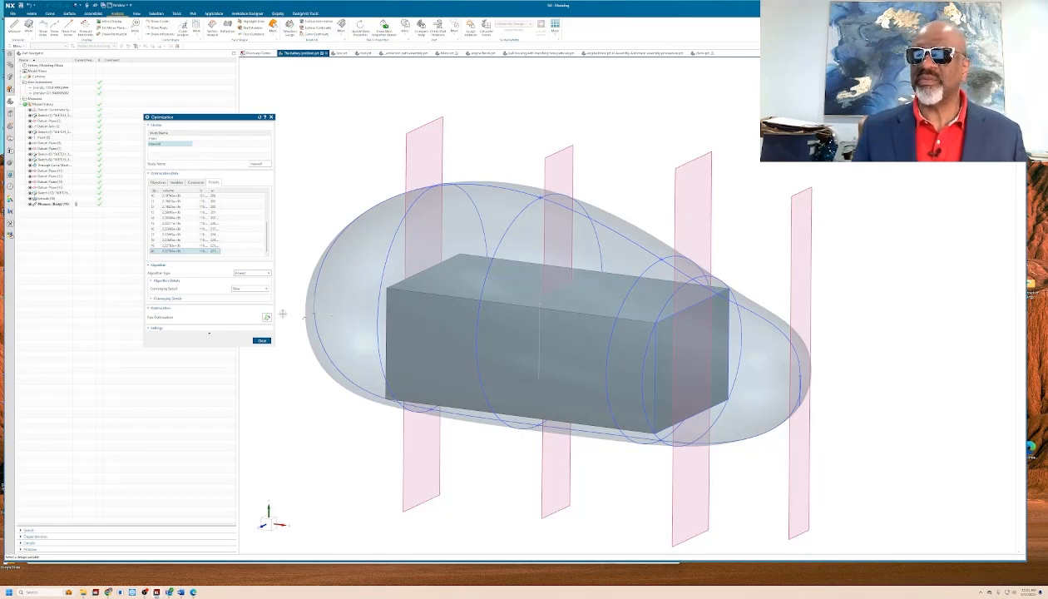
pyautogui.click(262, 340)
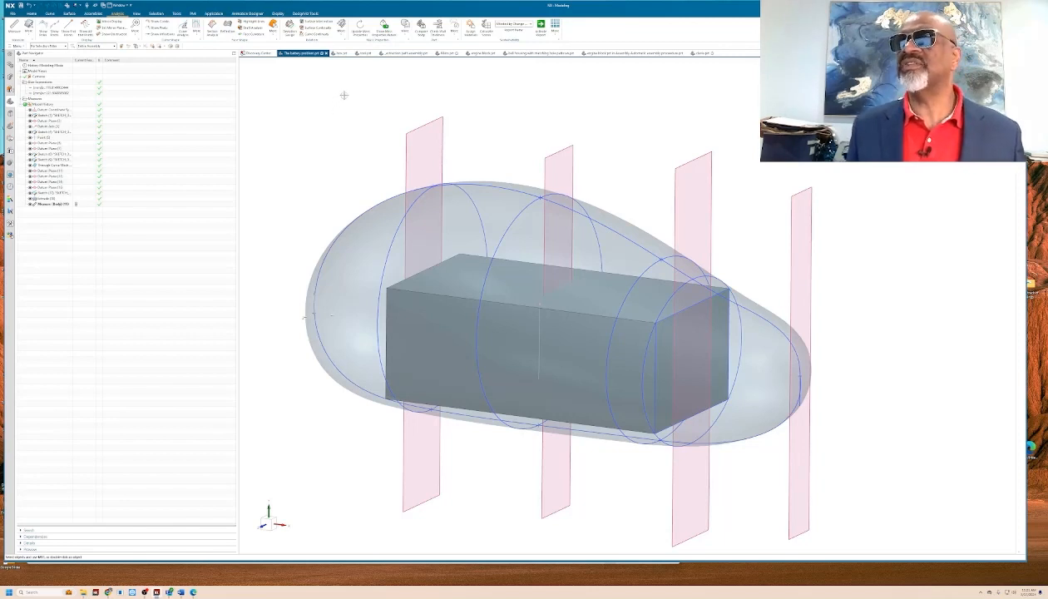
# - Switch to the extraction path assembly and examine the wrench inside the transparent box with the round opening
pyautogui.click(398, 53)
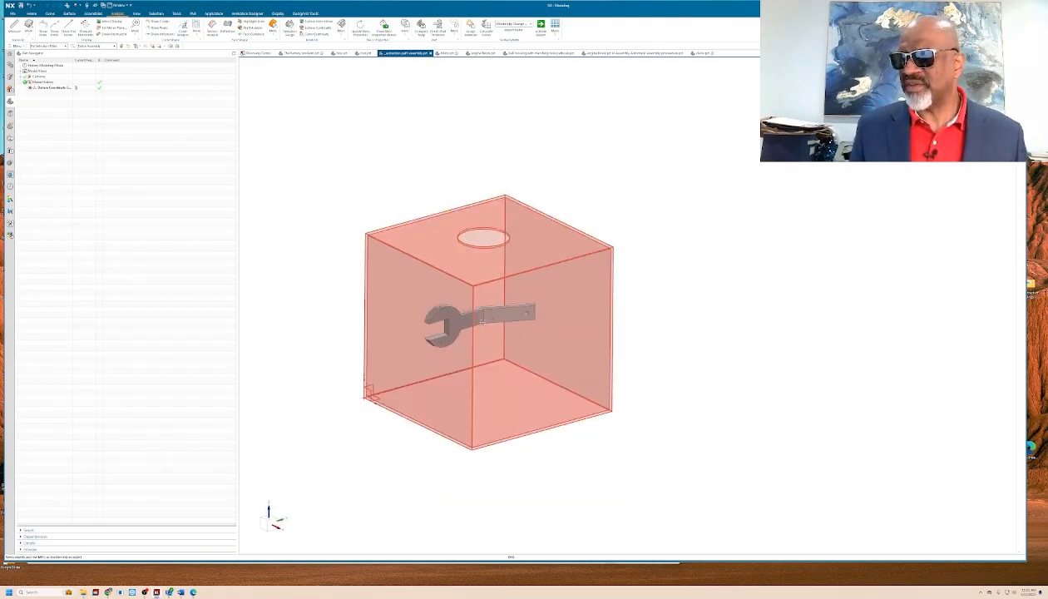
pyautogui.moveTo(680, 259)
pyautogui.mouseDown(button='middle')
pyautogui.moveTo(686, 314)
pyautogui.moveTo(684, 261)
pyautogui.mouseUp(button='middle')
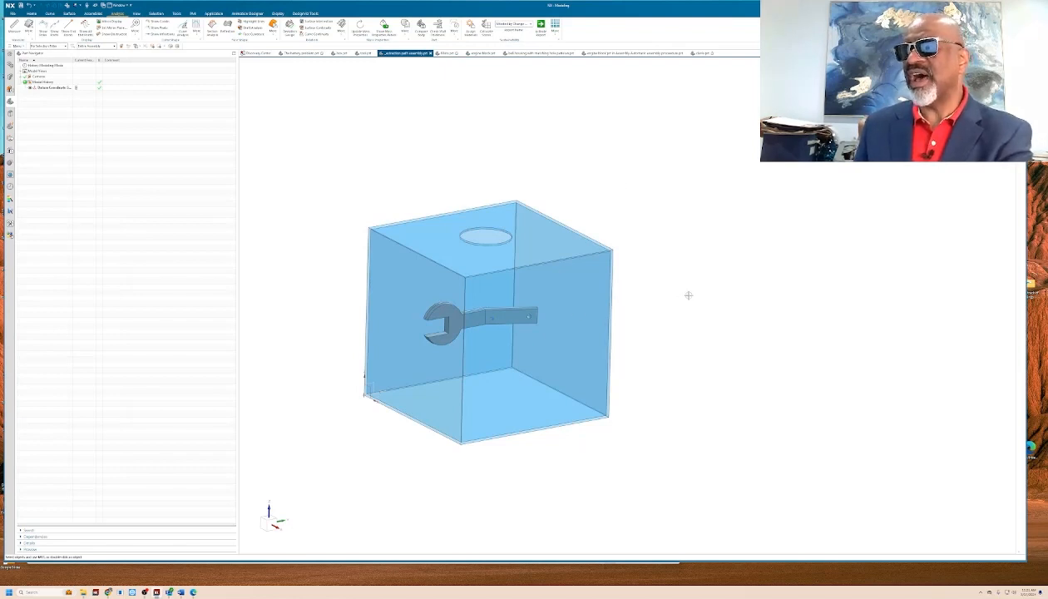
pyautogui.moveTo(679, 291); pyautogui.dragTo(504, 327, button='middle')
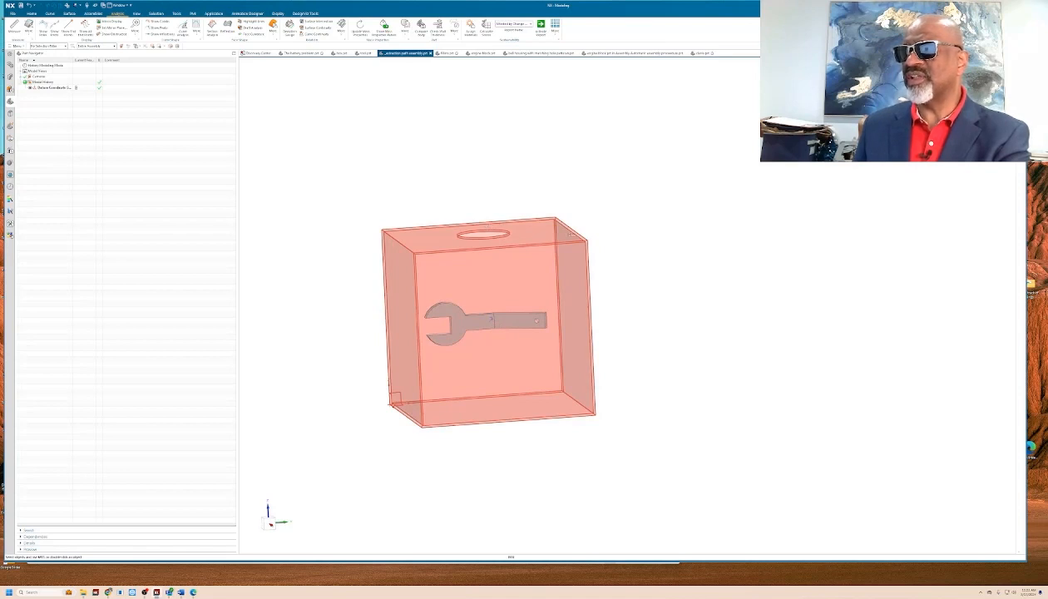
pyautogui.moveTo(670, 262); pyautogui.dragTo(680, 275, button='middle')
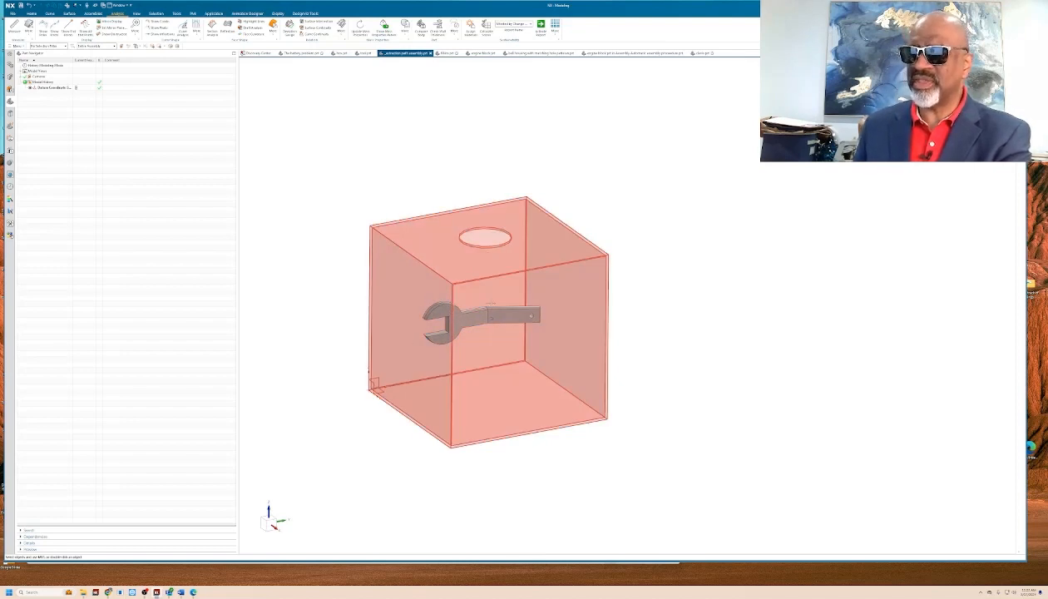
pyautogui.moveTo(740, 250)
pyautogui.mouseDown(button='middle')
pyautogui.moveTo(744, 314)
pyautogui.moveTo(736, 240)
pyautogui.mouseUp(button='middle')
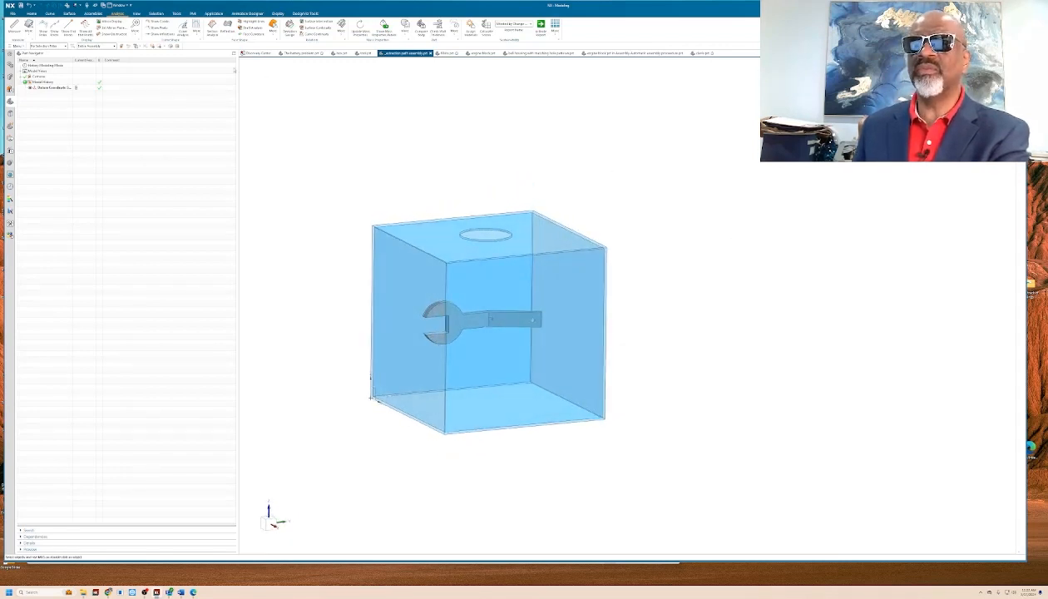
# - Enter the assembly sequencing environment for the wrench and box assembly and create a new sequence
pyautogui.click(93, 14)
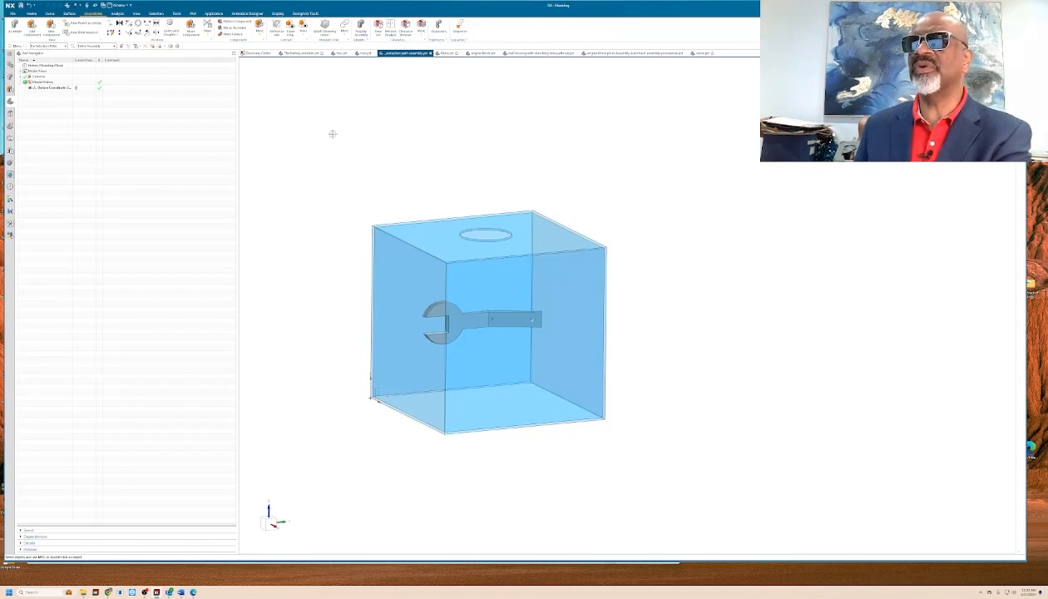
pyautogui.click(460, 30)
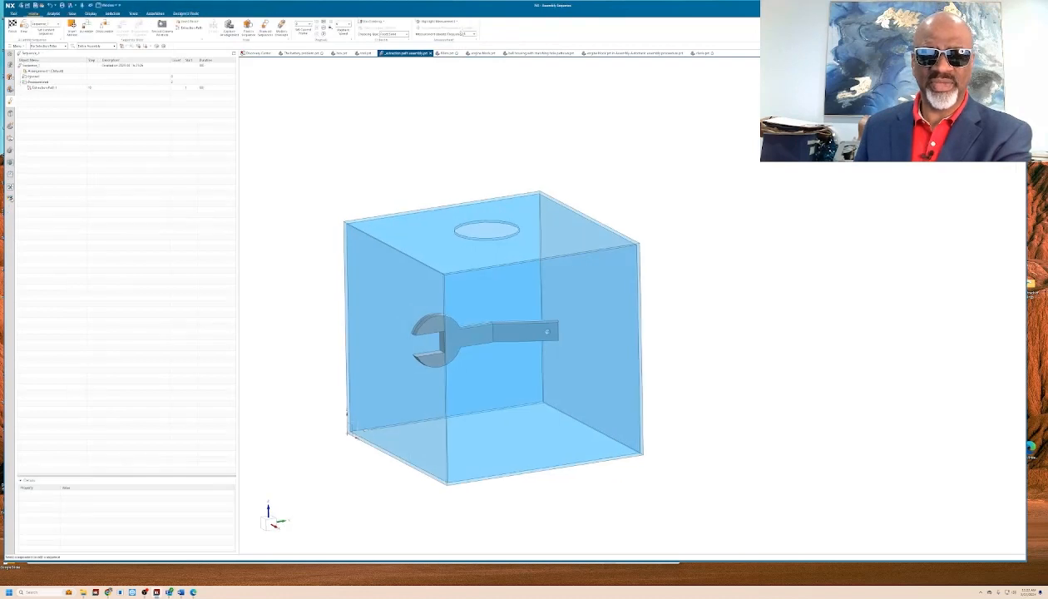
pyautogui.moveTo(346, 155); pyautogui.dragTo(349, 155, button='middle')
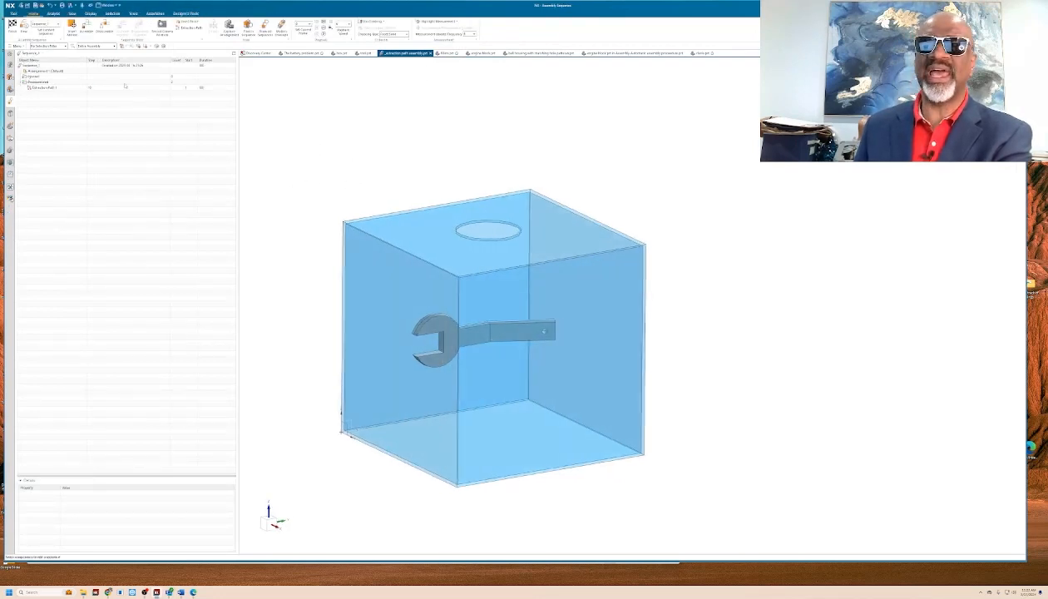
pyautogui.click(24, 29)
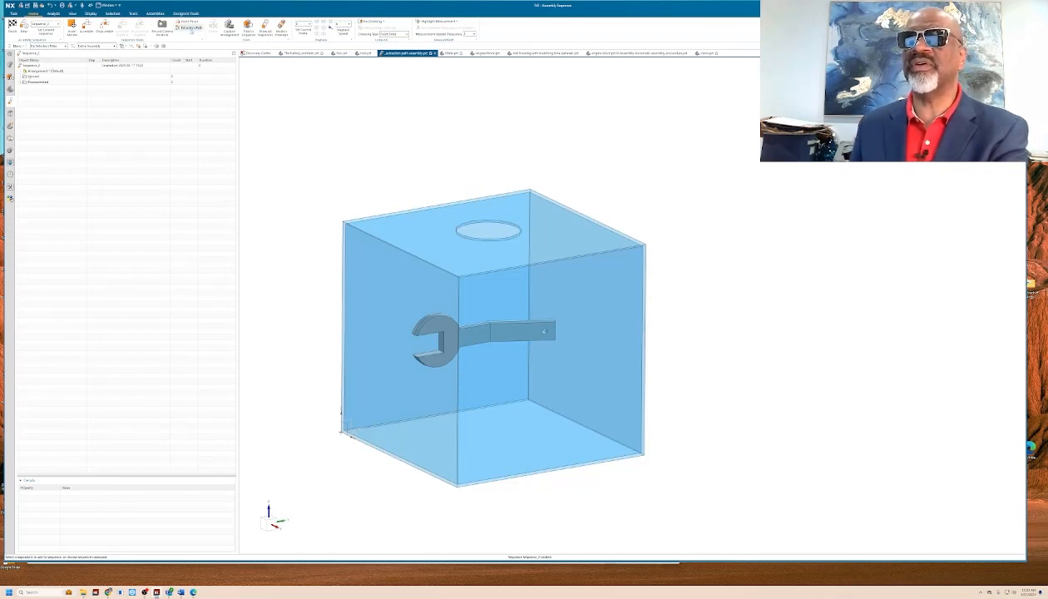
# - Start an Extraction Path, accept deactivating the assembly constraints, and select the wrench as the component to extract
pyautogui.click(196, 39)
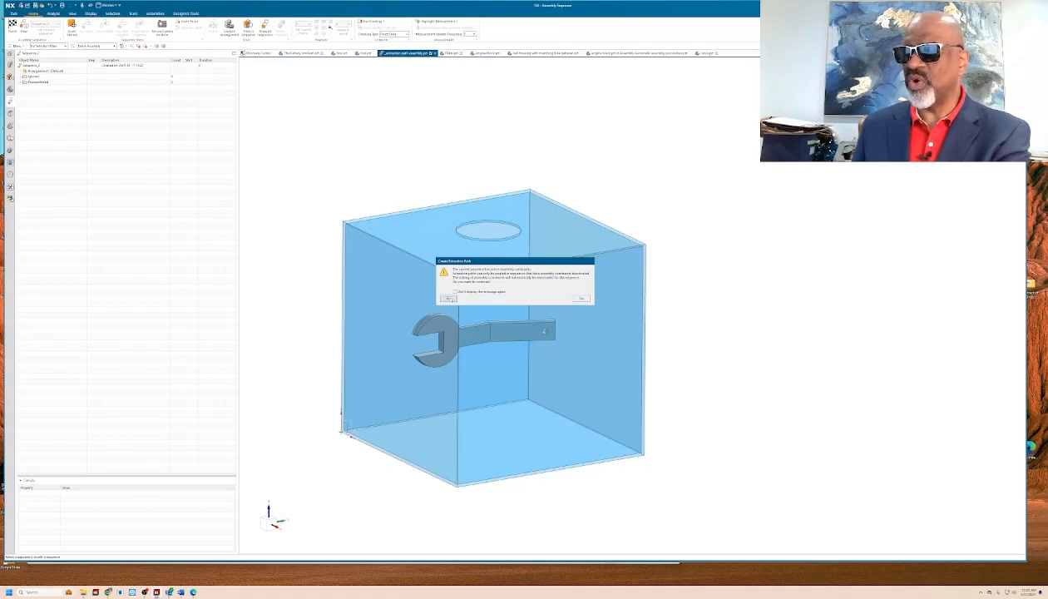
pyautogui.click(447, 297)
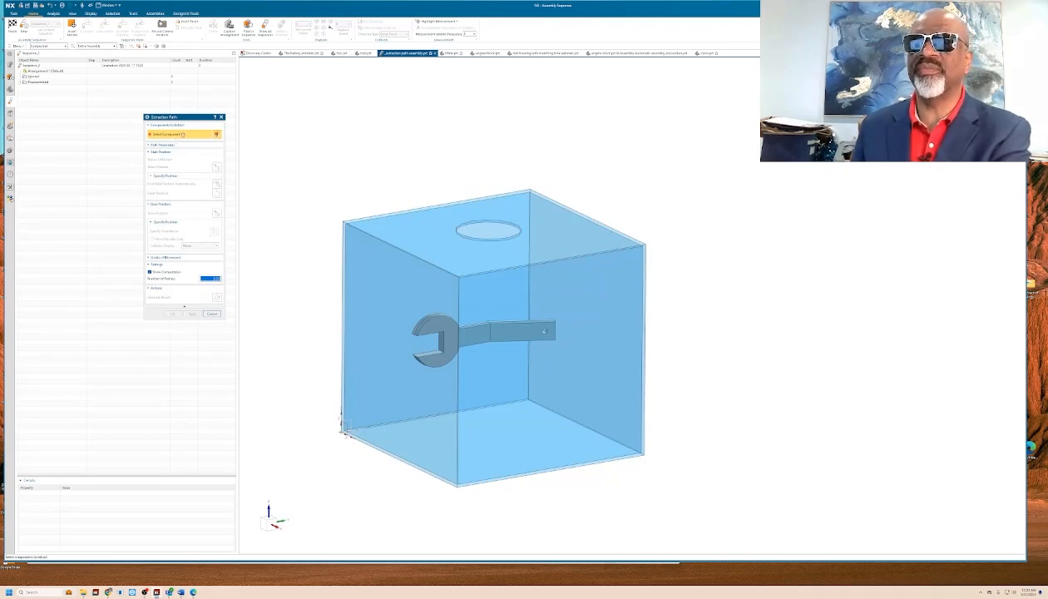
pyautogui.moveTo(410, 145); pyautogui.dragTo(439, 233, button='middle')
pyautogui.click(497, 301)
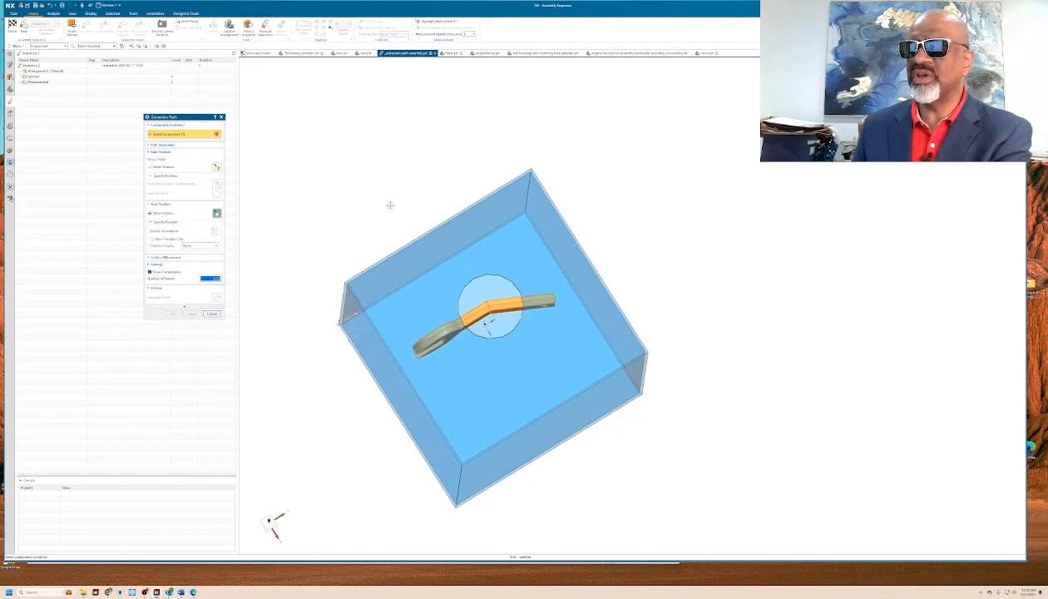
pyautogui.moveTo(391, 205); pyautogui.dragTo(333, 173, button='middle')
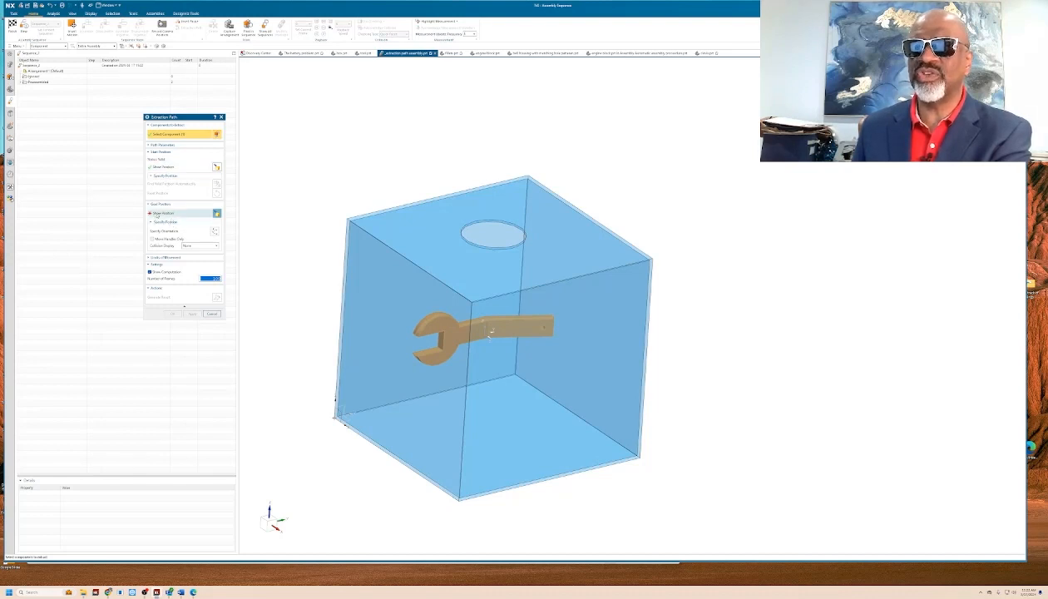
# - Define the wrench's goal position by moving it straight up out of the box, clear above the round opening
pyautogui.click(158, 215)
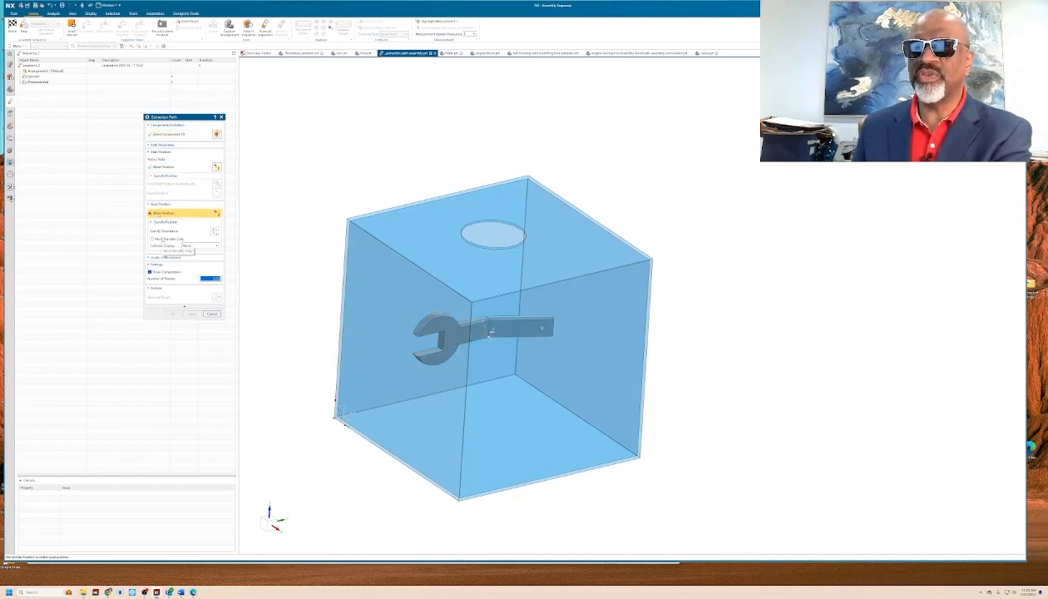
pyautogui.click(167, 230)
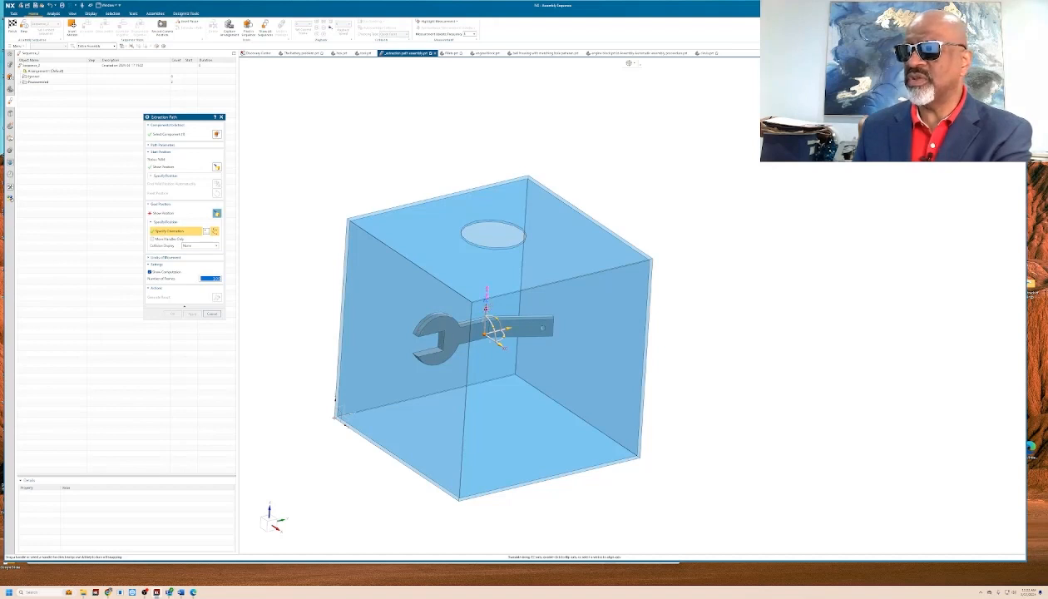
pyautogui.moveTo(485, 304); pyautogui.dragTo(496, 123)
pyautogui.moveTo(675, 231); pyautogui.dragTo(666, 218, button='middle')
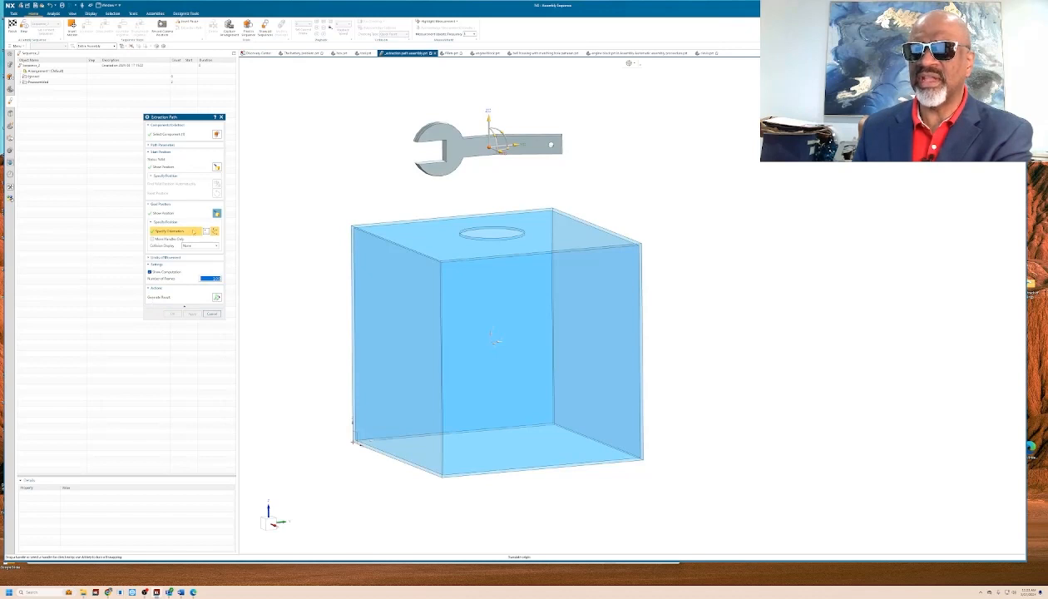
# - Generate the extraction path result and acknowledge the user-guided path notice, opting not to display it again
pyautogui.click(216, 297)
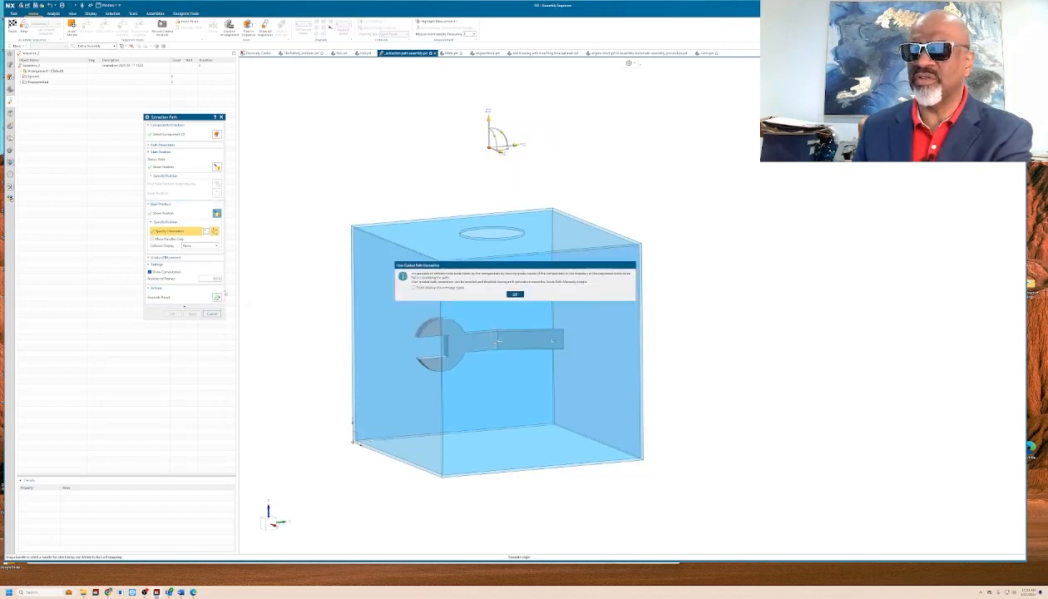
pyautogui.click(415, 288)
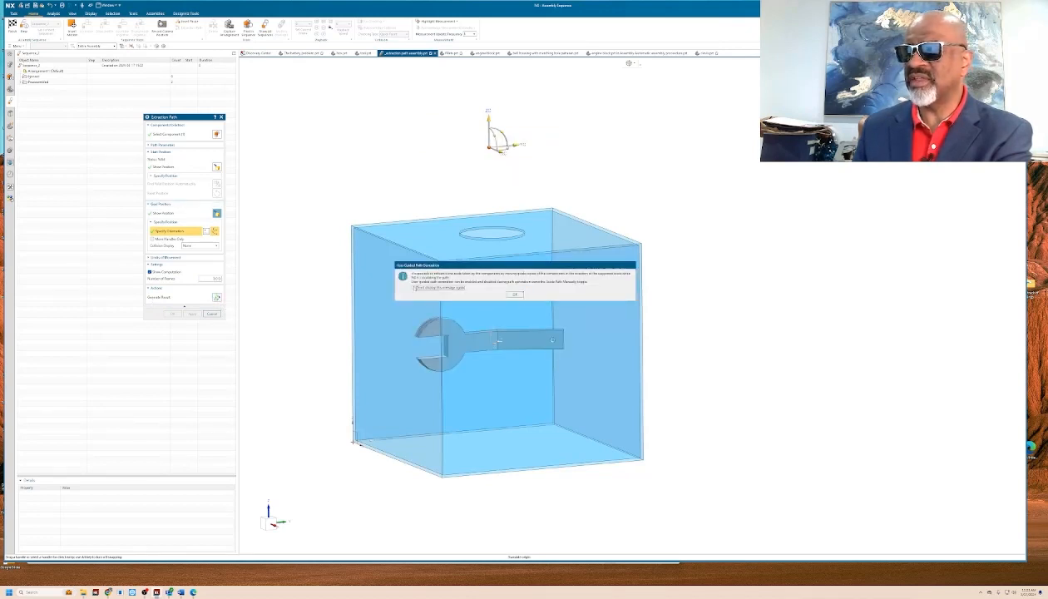
pyautogui.click(515, 294)
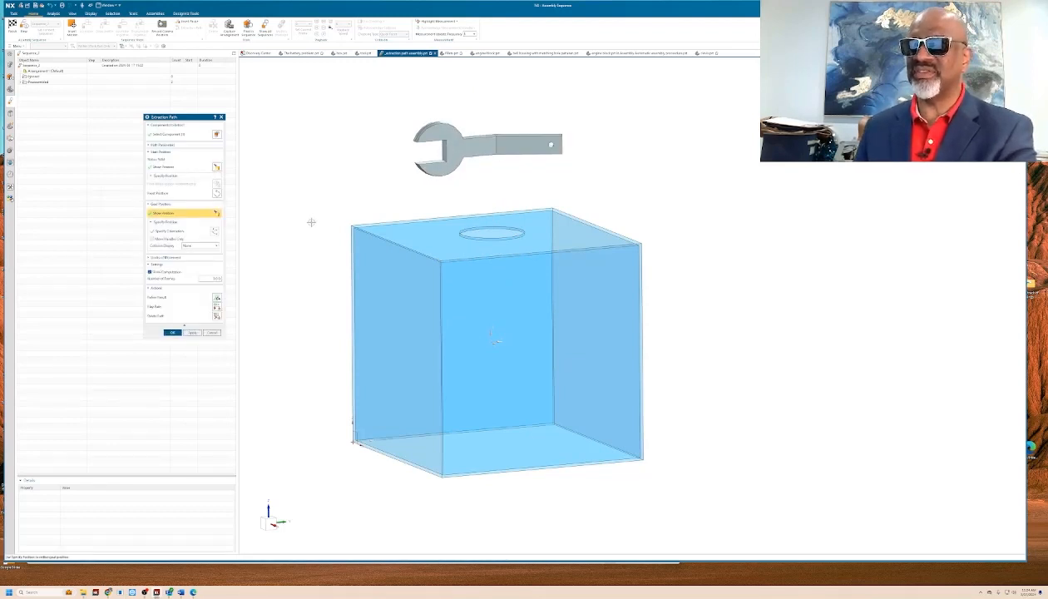
# - Play the computed path twice to watch the wrench leave the box, and accept the extraction path
pyautogui.moveTo(311, 223); pyautogui.dragTo(315, 225, button='middle')
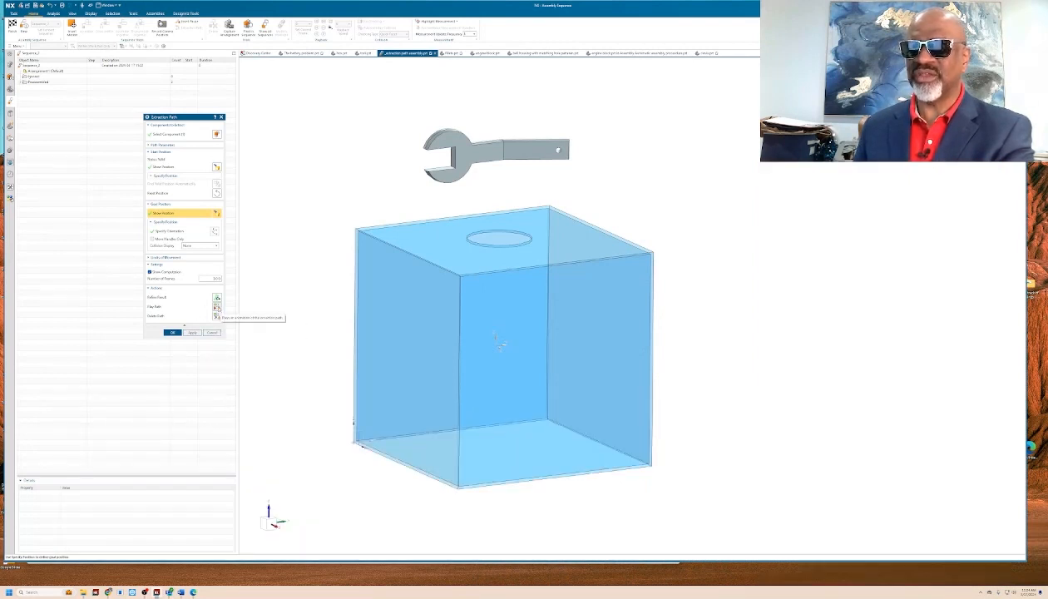
pyautogui.click(216, 307)
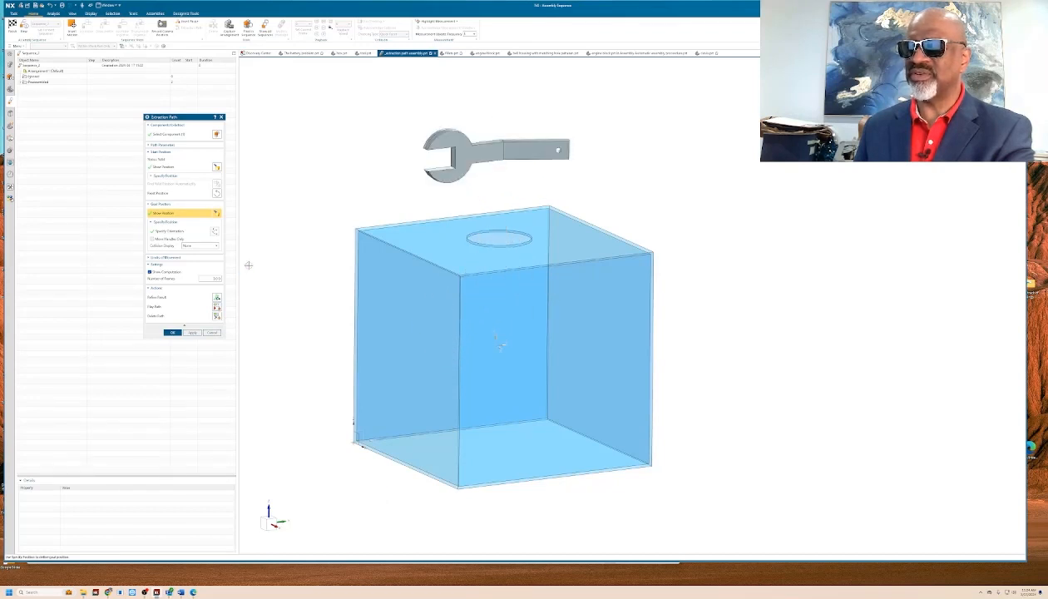
pyautogui.click(216, 307)
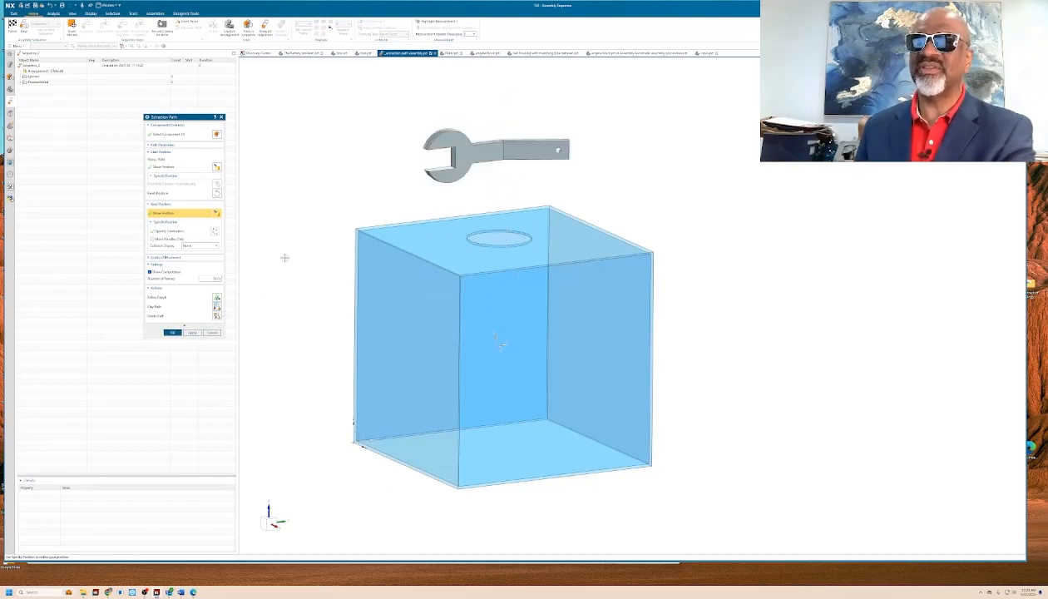
pyautogui.click(171, 333)
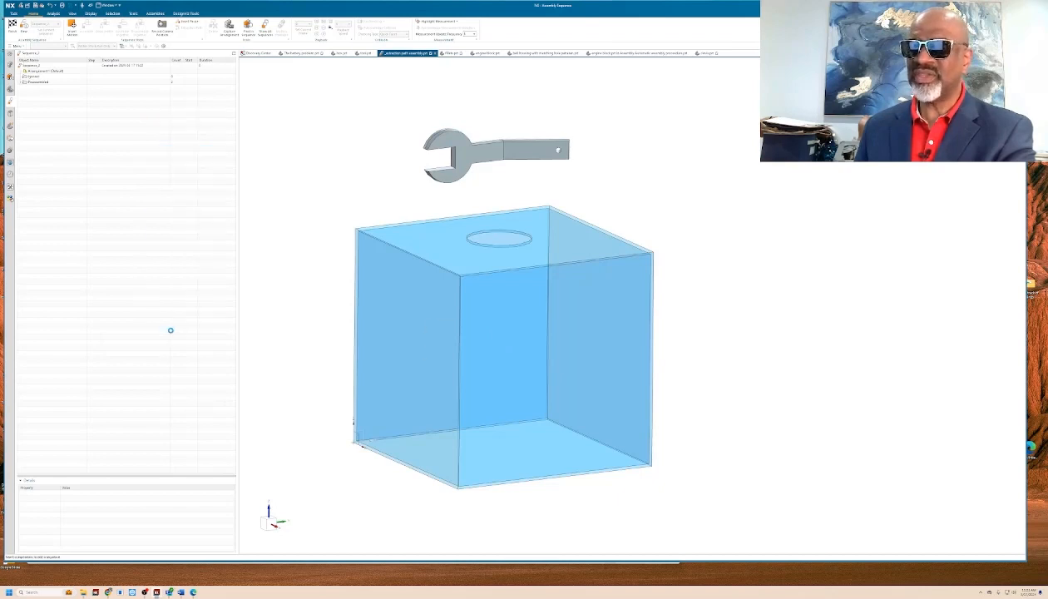